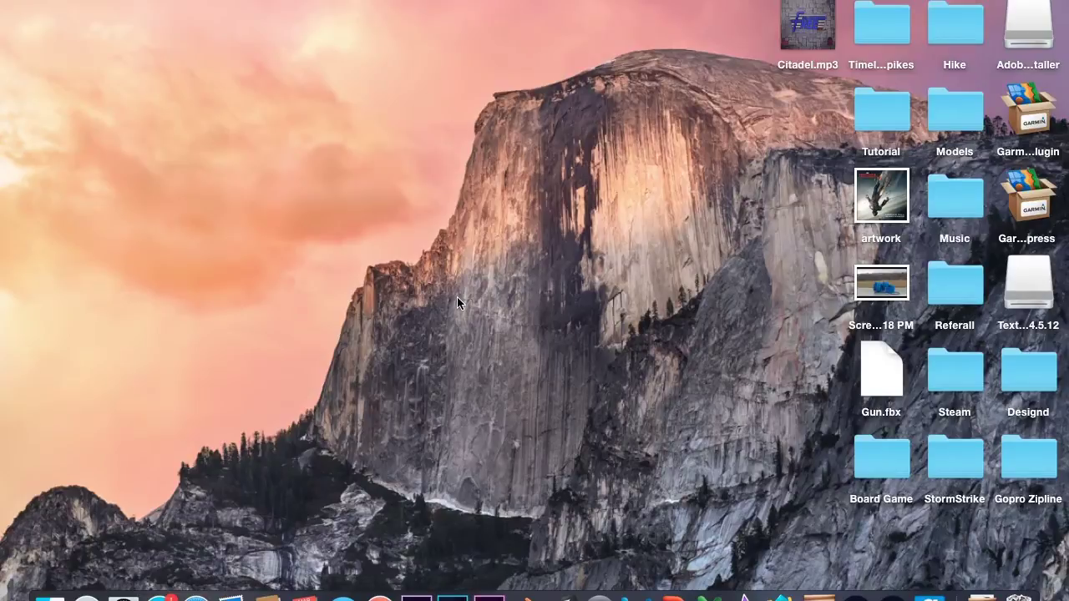
Step: Open the project named Project from the Tutorial folder in Unity and show its main Assets folder
{"action": "left_click", "coordinate": [565, 596]}
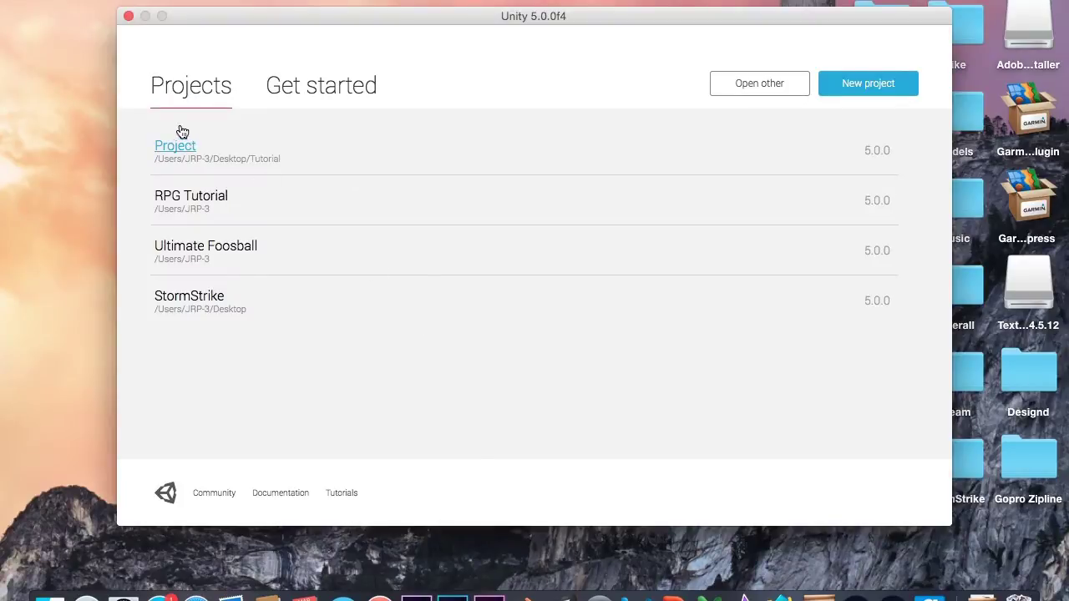
{"action": "left_click", "coordinate": [183, 147]}
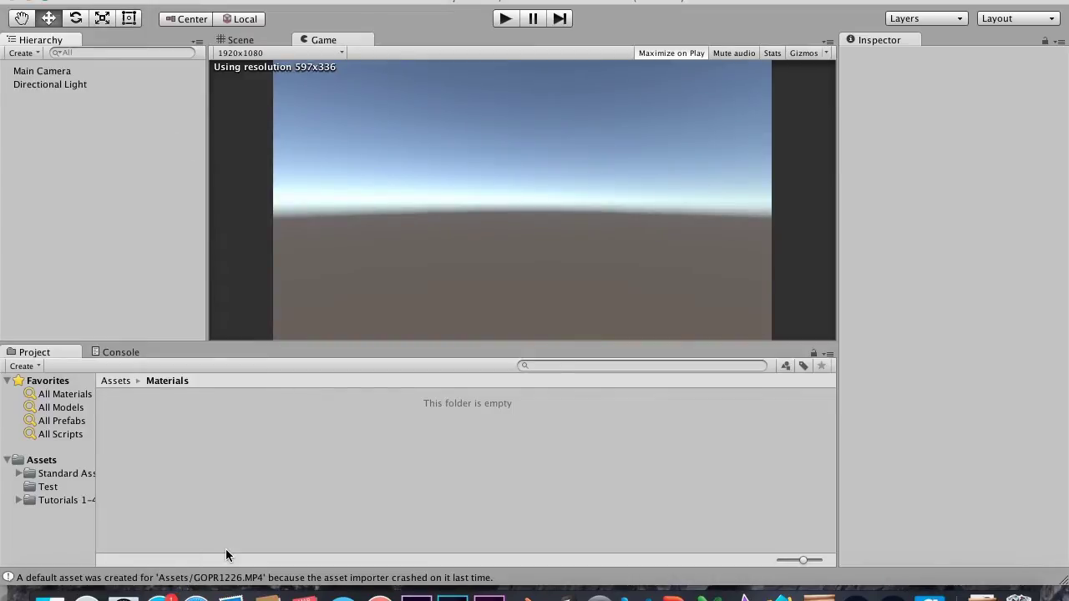
{"action": "left_click", "coordinate": [41, 460]}
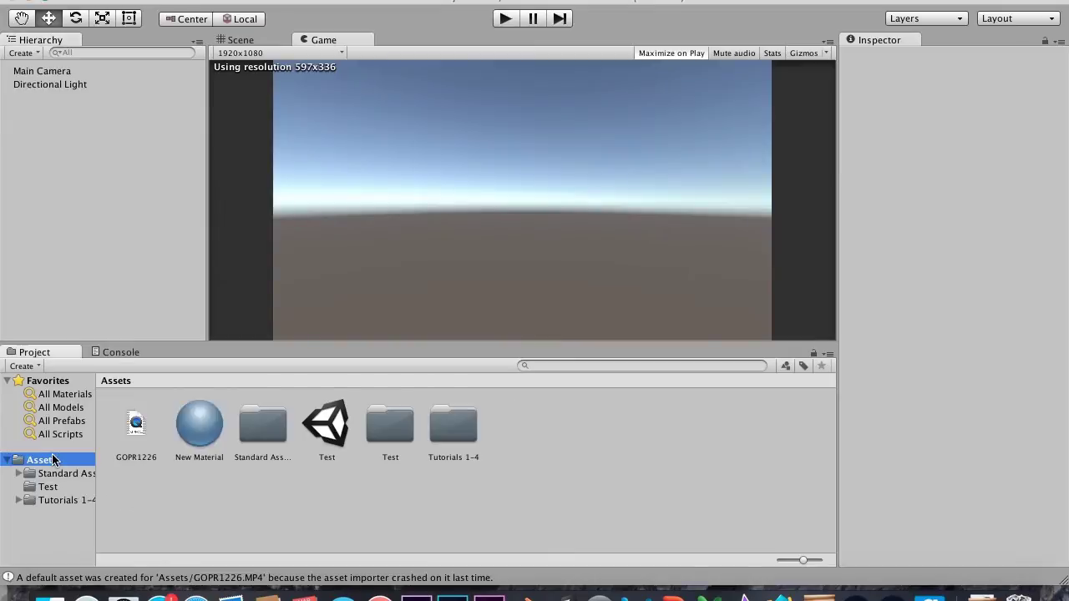
Step: Delete the GOPR1226 video asset from the Assets folder
{"action": "left_click", "coordinate": [136, 428]}
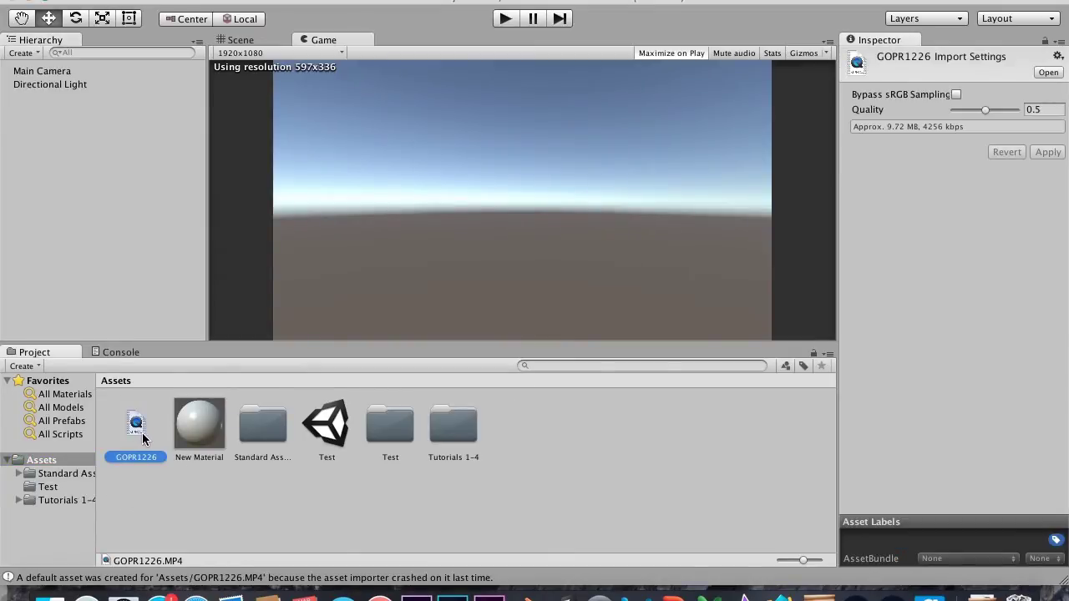
{"action": "right_click", "coordinate": [142, 439]}
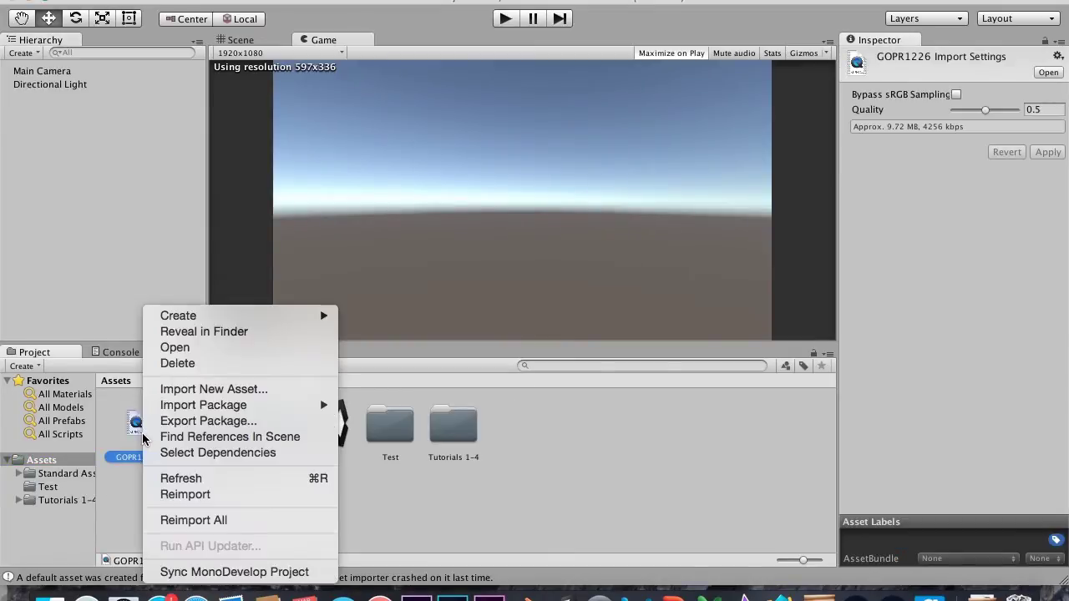
{"action": "left_click", "coordinate": [177, 363]}
{"action": "left_click", "coordinate": [660, 208]}
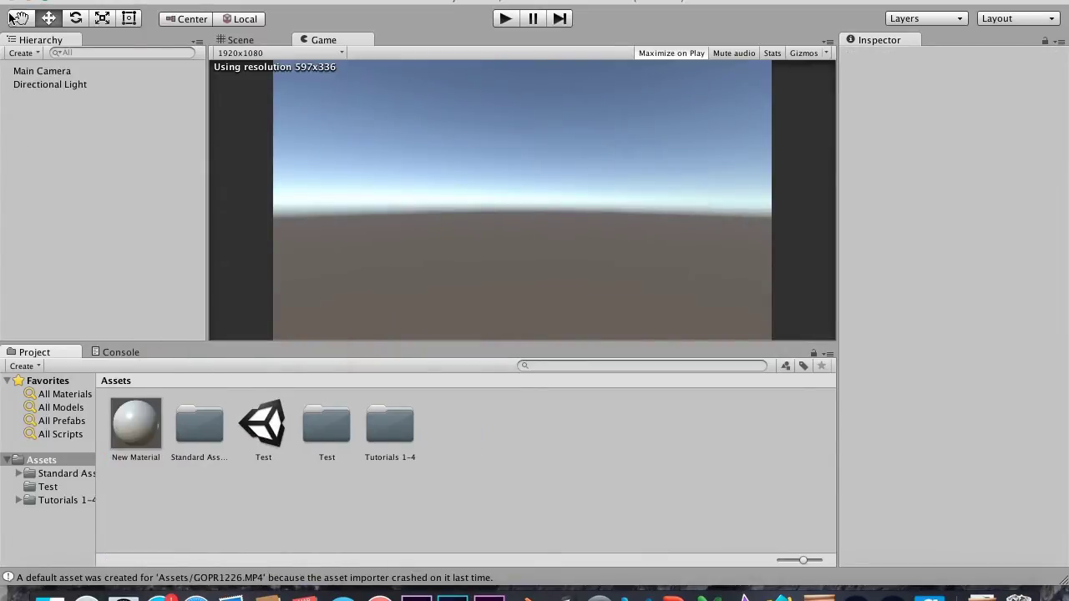
{"action": "left_click", "coordinate": [59, 0]}
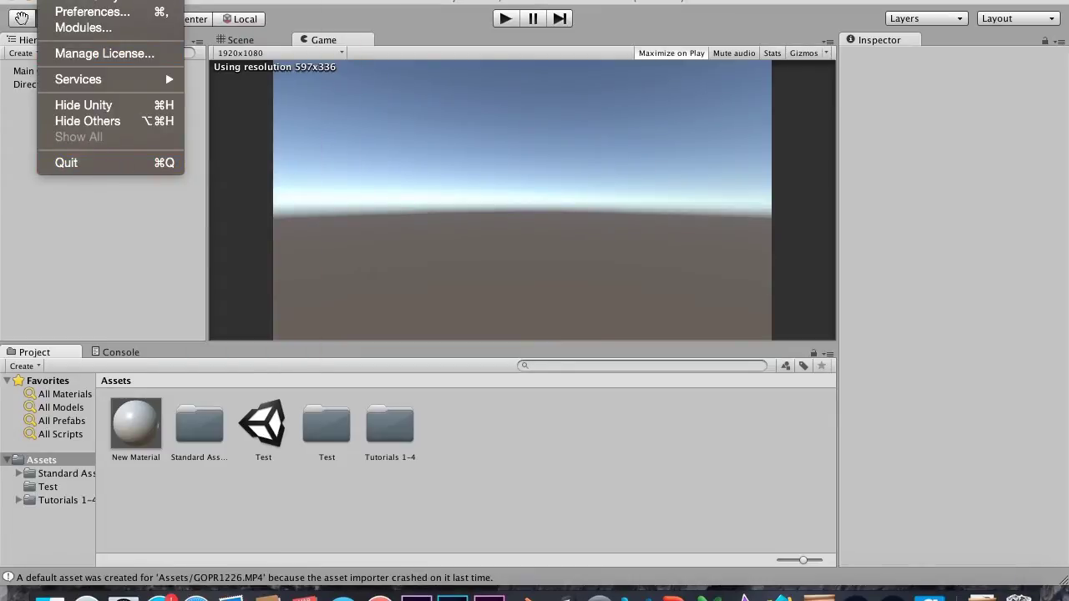
{"action": "key", "text": "Escape"}
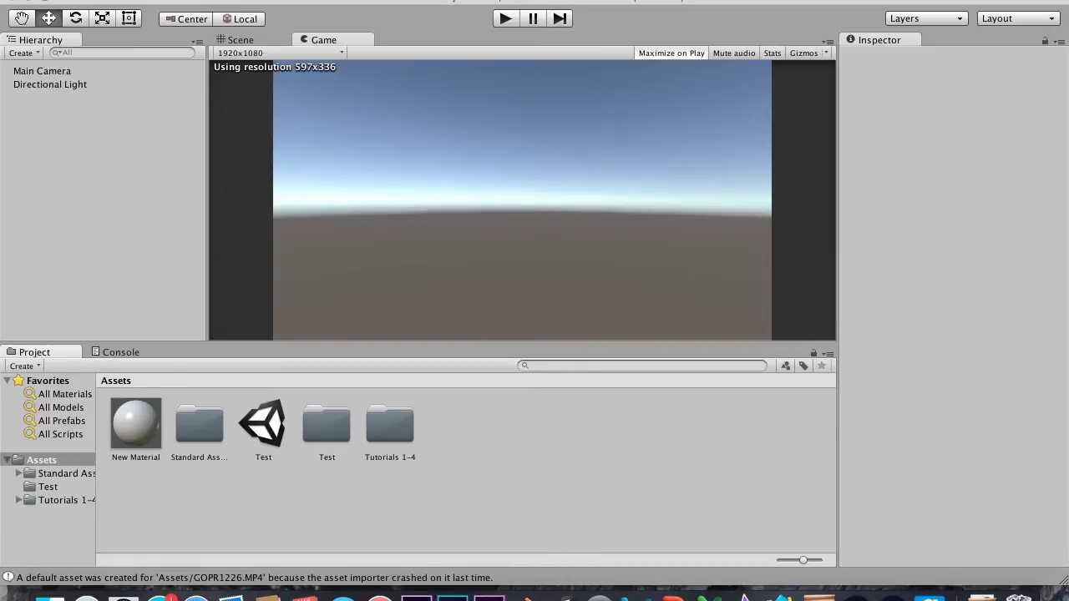
{"action": "left_click", "coordinate": [26, 4]}
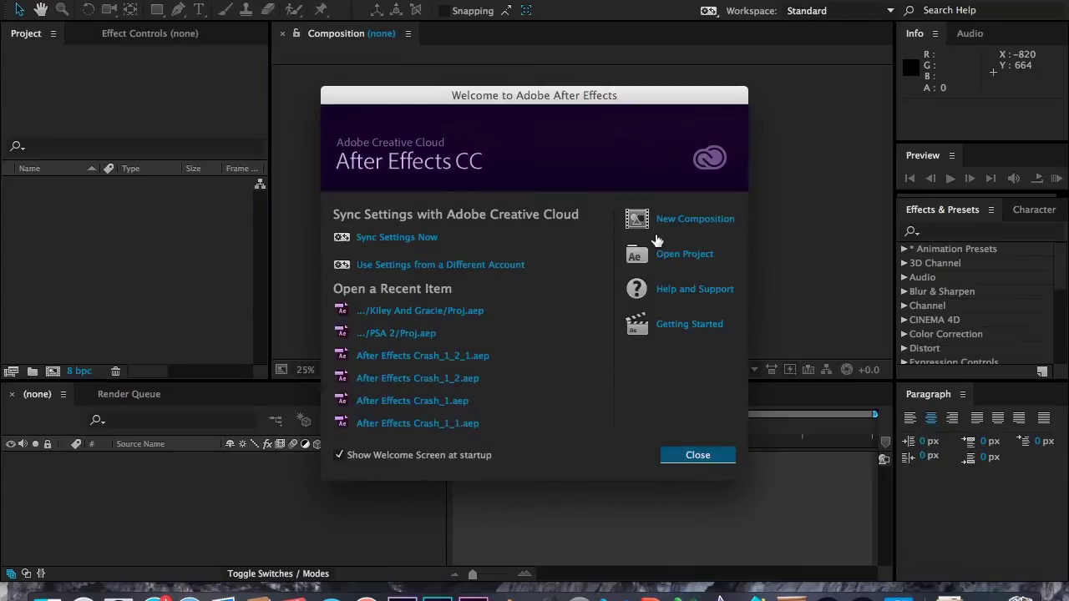
Step: Switch to After Effects and create a composition named Test with the HDTV 1080 29.97 preset and a 15-second duration
{"action": "left_click", "coordinate": [685, 222]}
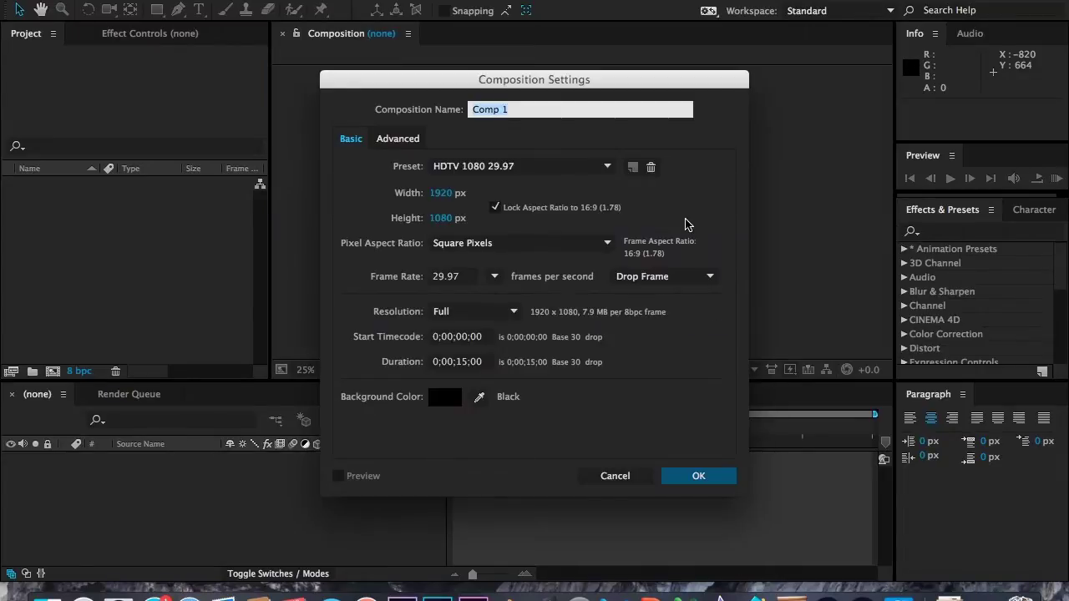
{"action": "type", "text": "Tesrt"}
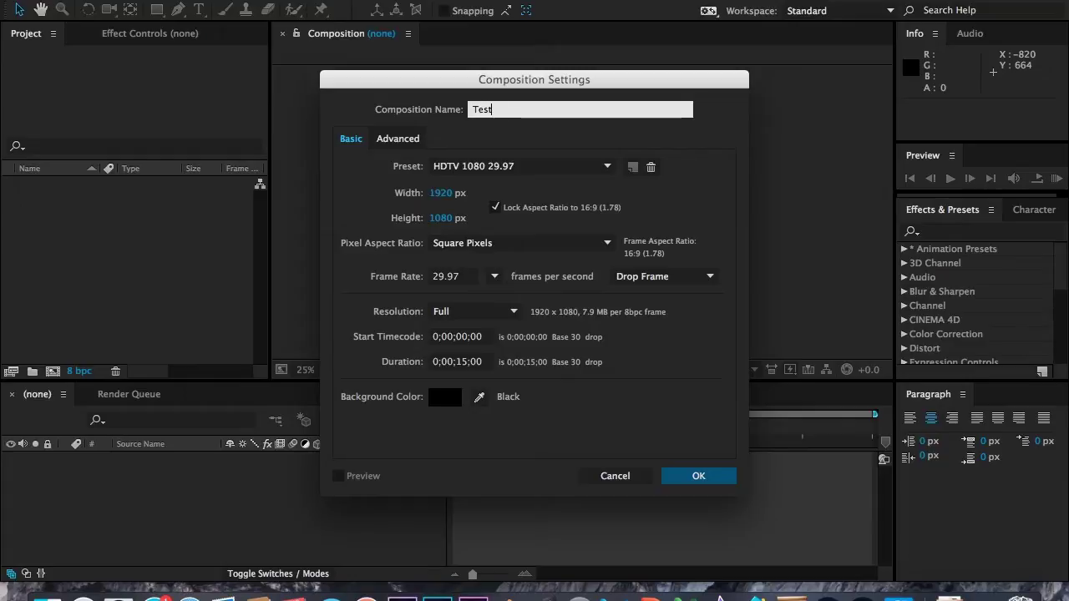
{"action": "key", "text": "Return"}
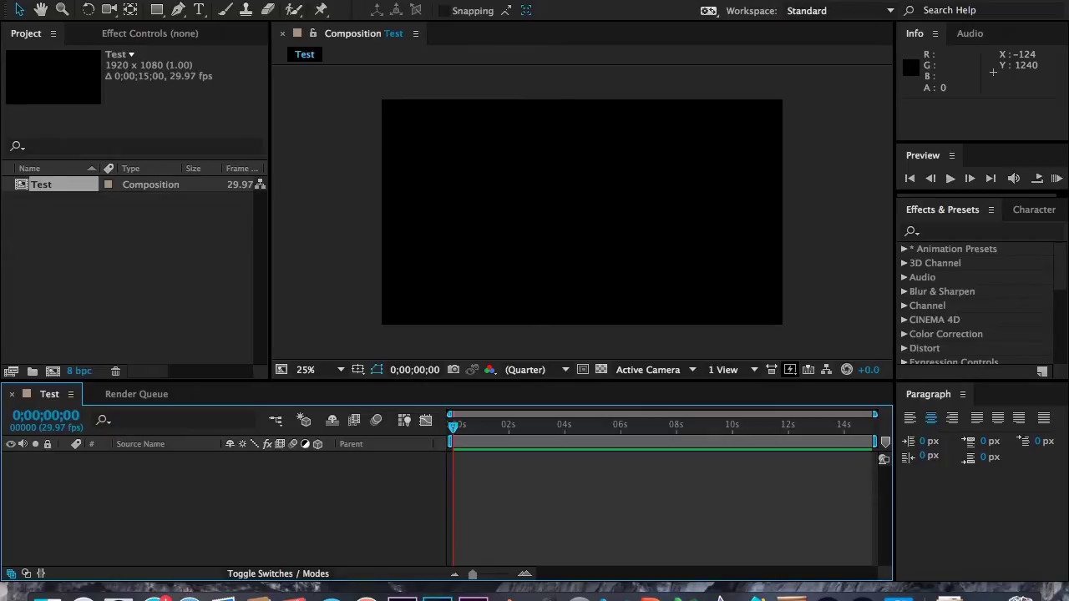
Step: Add a black 1920 x 1080 solid layer named BG to the Test composition and select it
{"action": "left_click", "coordinate": [317, 0]}
{"action": "mouse_move", "coordinate": [319, 3]}
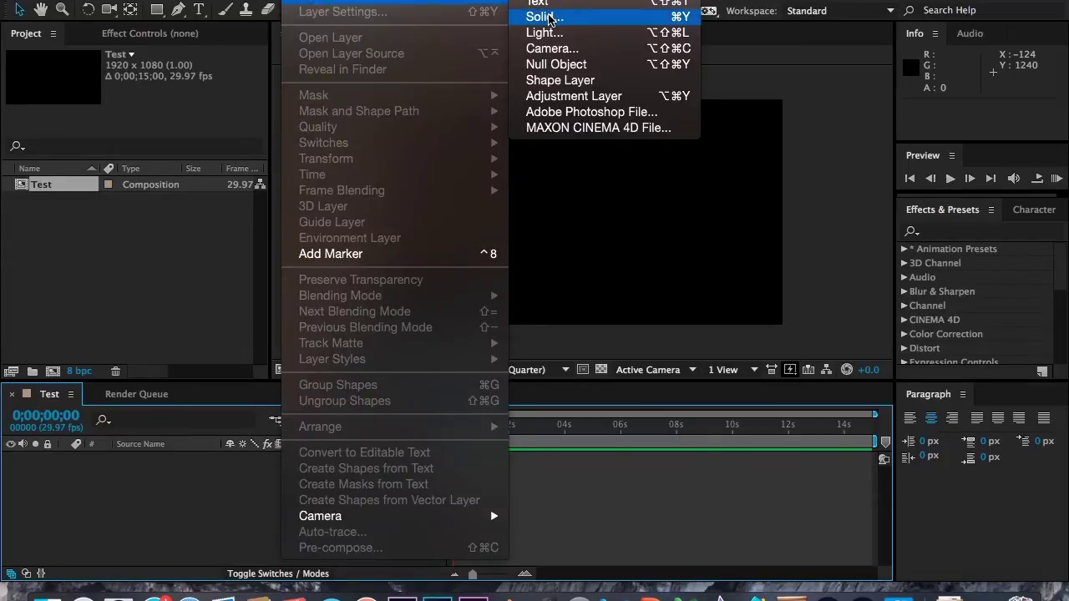
{"action": "left_click", "coordinate": [544, 17]}
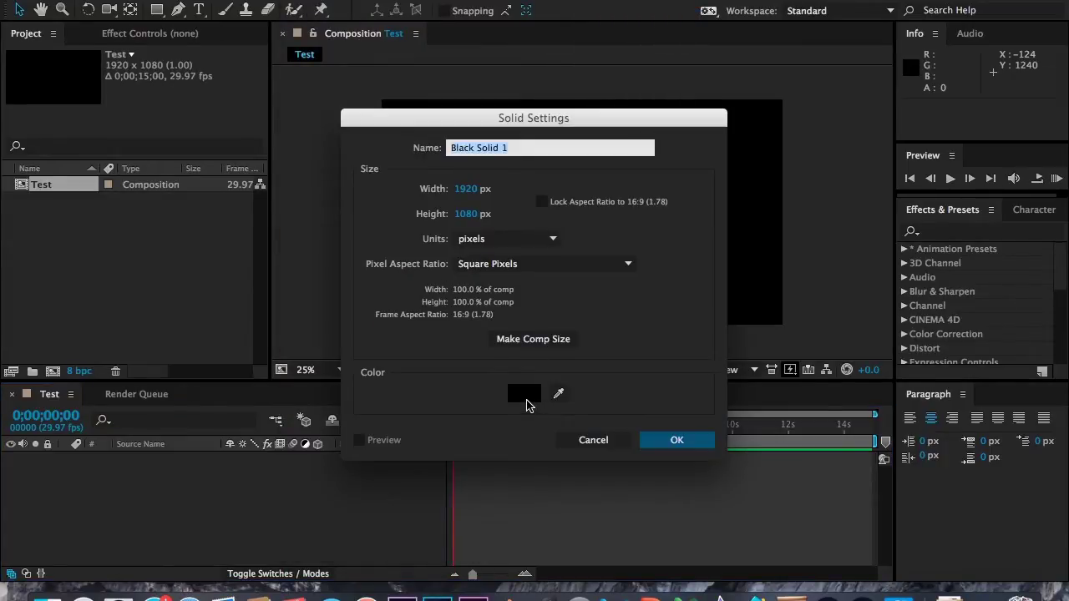
{"action": "type", "text": "BG"}
{"action": "key", "text": "Return"}
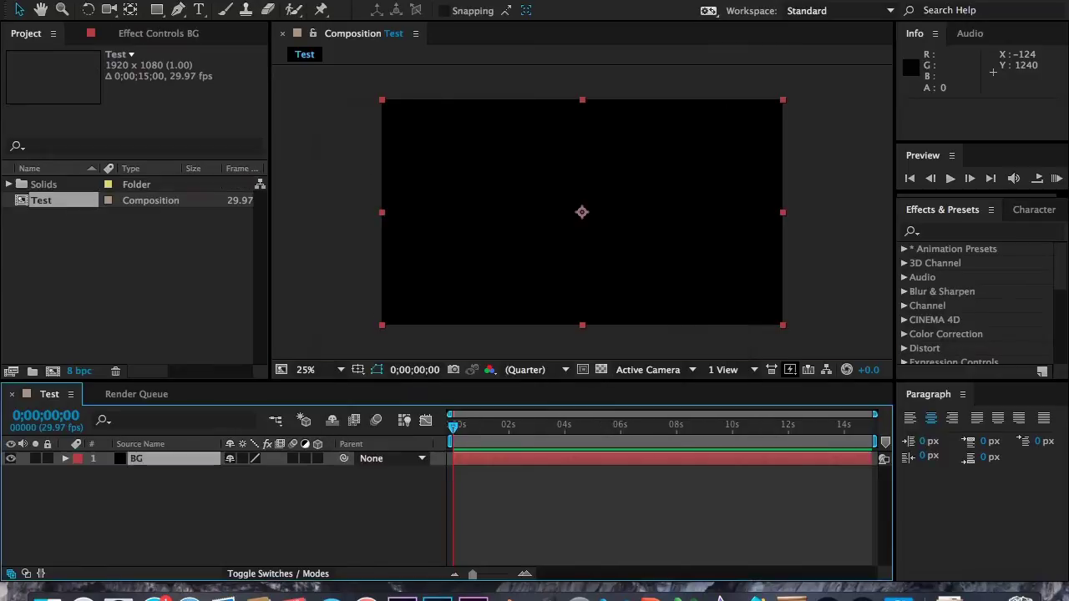
{"action": "left_click", "coordinate": [48, 458]}
{"action": "left_click", "coordinate": [48, 460]}
{"action": "left_click", "coordinate": [134, 459]}
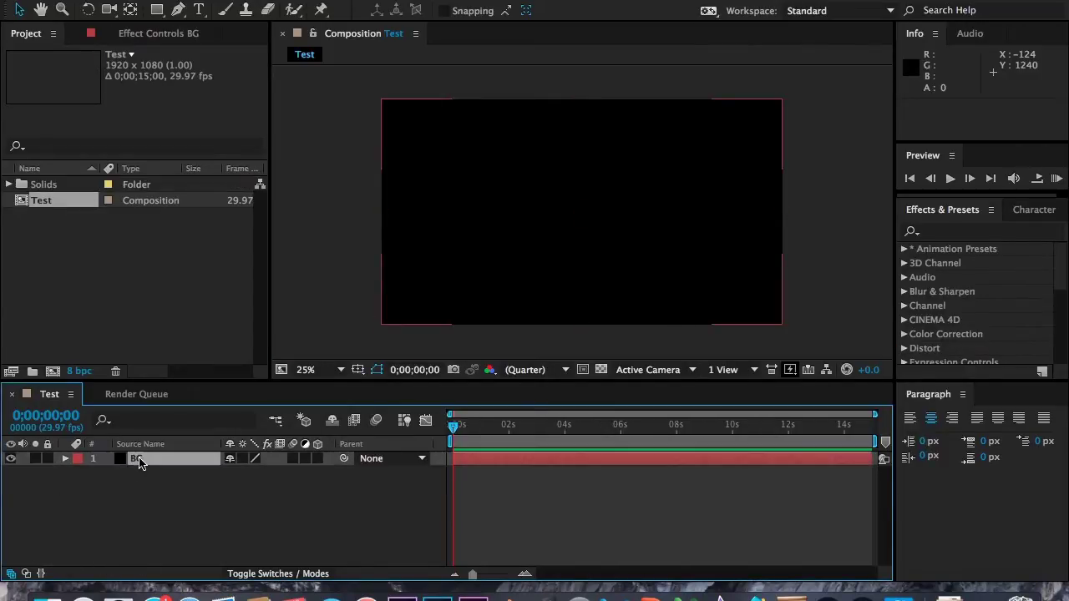
Step: Search the effects and presets for 4 and clear the search
{"action": "left_click", "coordinate": [966, 233]}
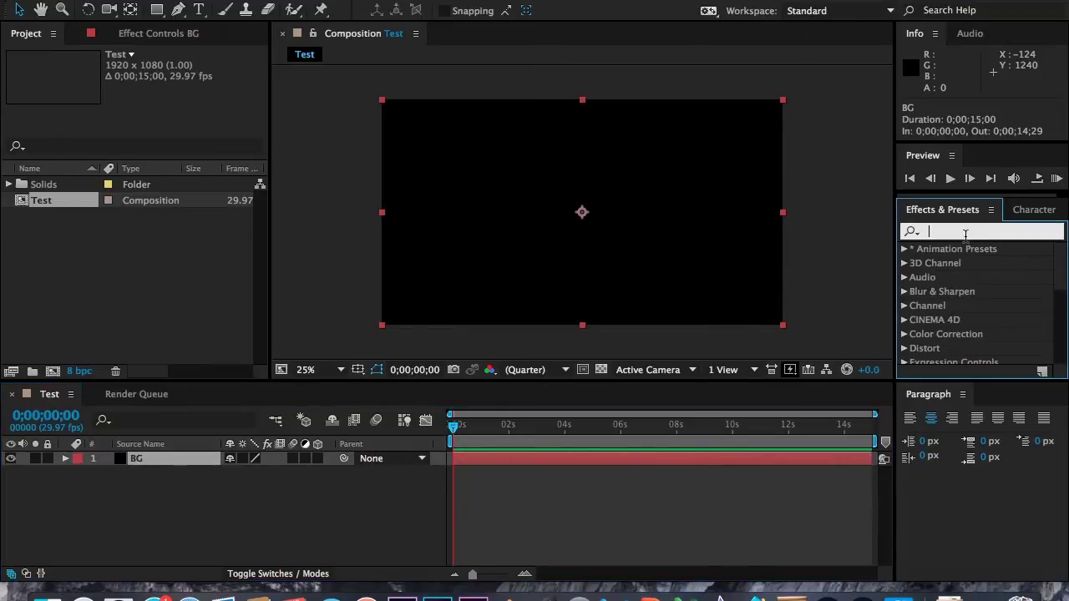
{"action": "left_click", "coordinate": [517, 0]}
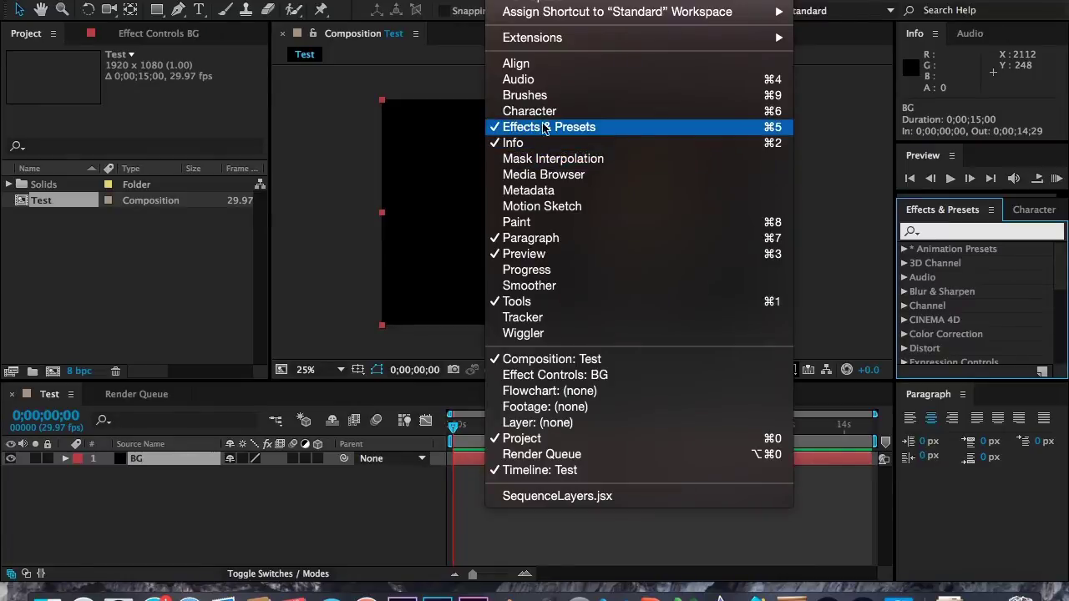
{"action": "left_click", "coordinate": [965, 249]}
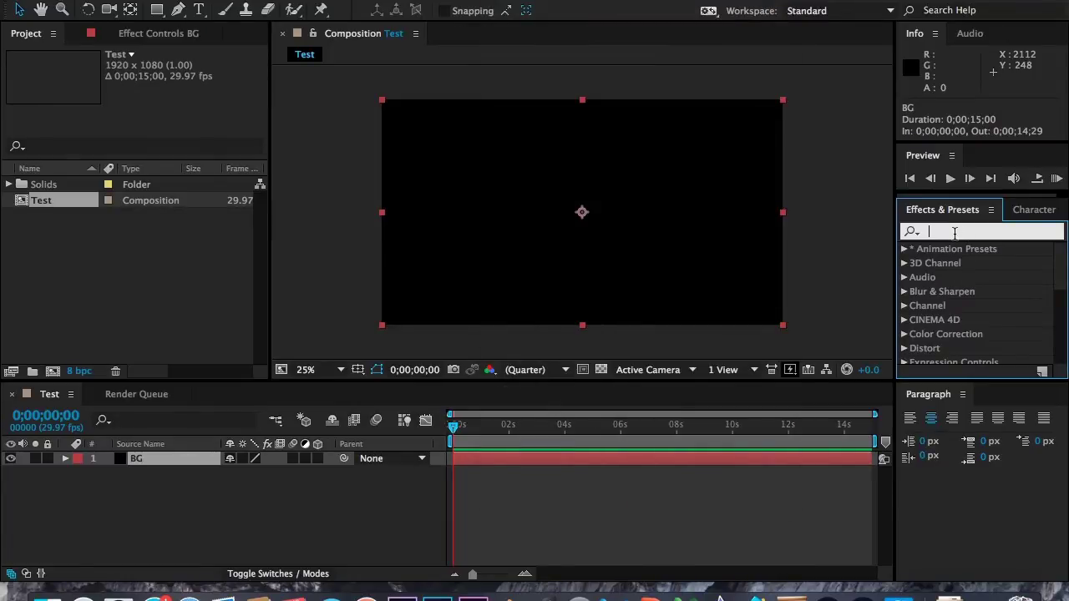
{"action": "type", "text": "4"}
{"action": "scroll", "coordinate": [988, 324], "scroll_direction": "down", "scroll_amount": 1}
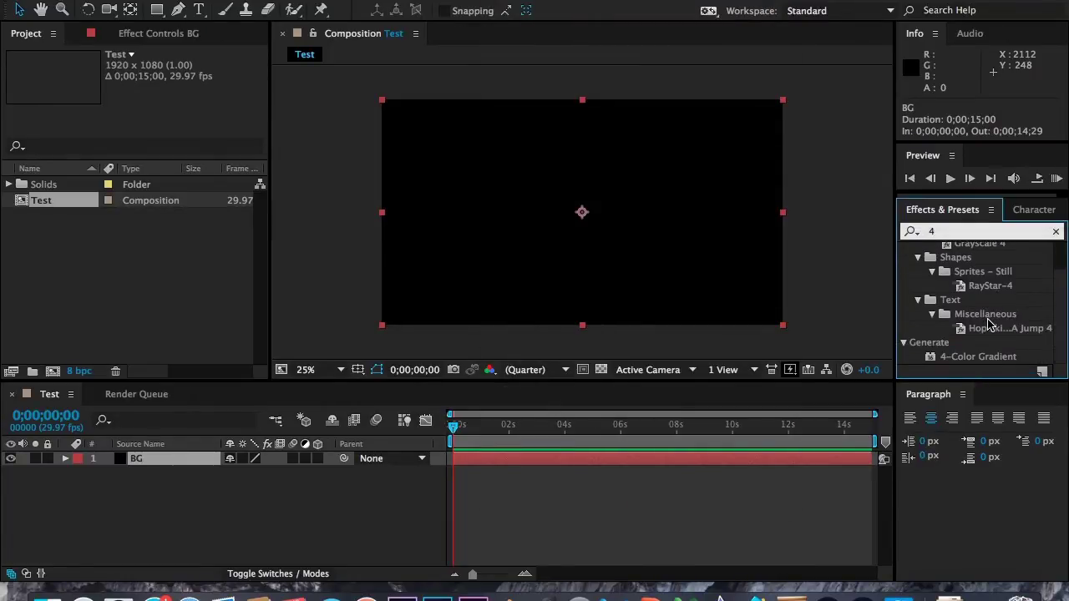
{"action": "left_click", "coordinate": [969, 359]}
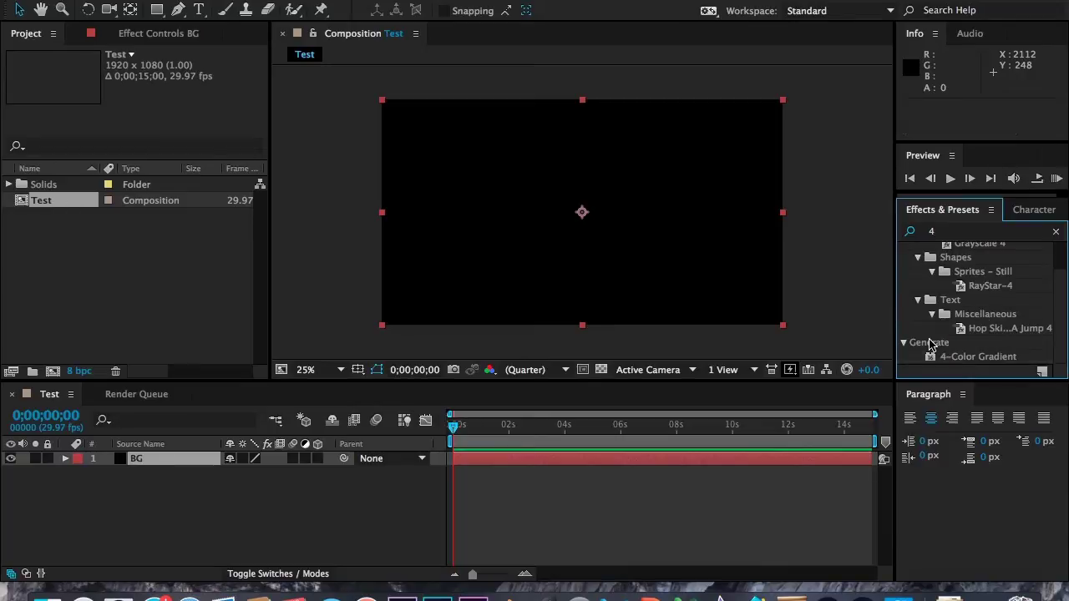
{"action": "left_click", "coordinate": [964, 244]}
{"action": "left_click", "coordinate": [1059, 231]}
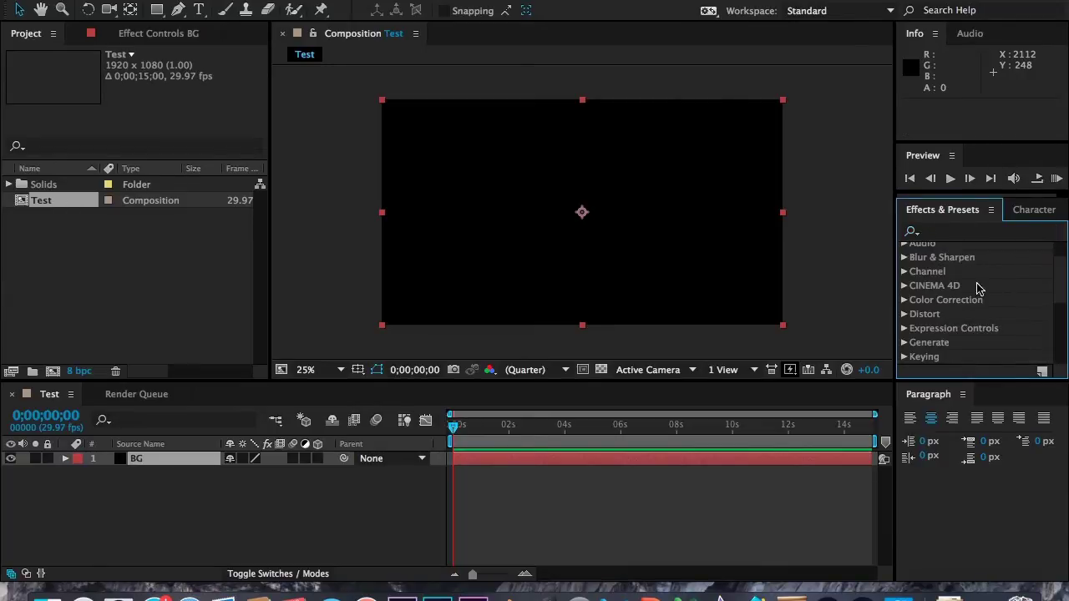
Step: Apply the 4-Color Gradient effect from the Generate category to the BG layer
{"action": "left_click", "coordinate": [905, 343]}
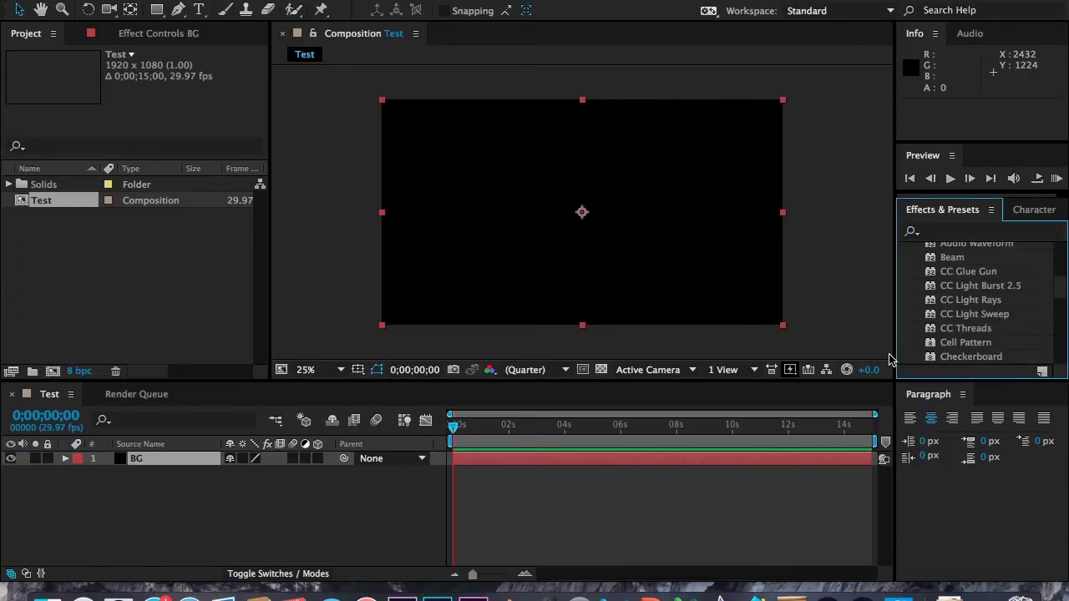
{"action": "scroll", "coordinate": [946, 291], "scroll_direction": "up", "scroll_amount": 1}
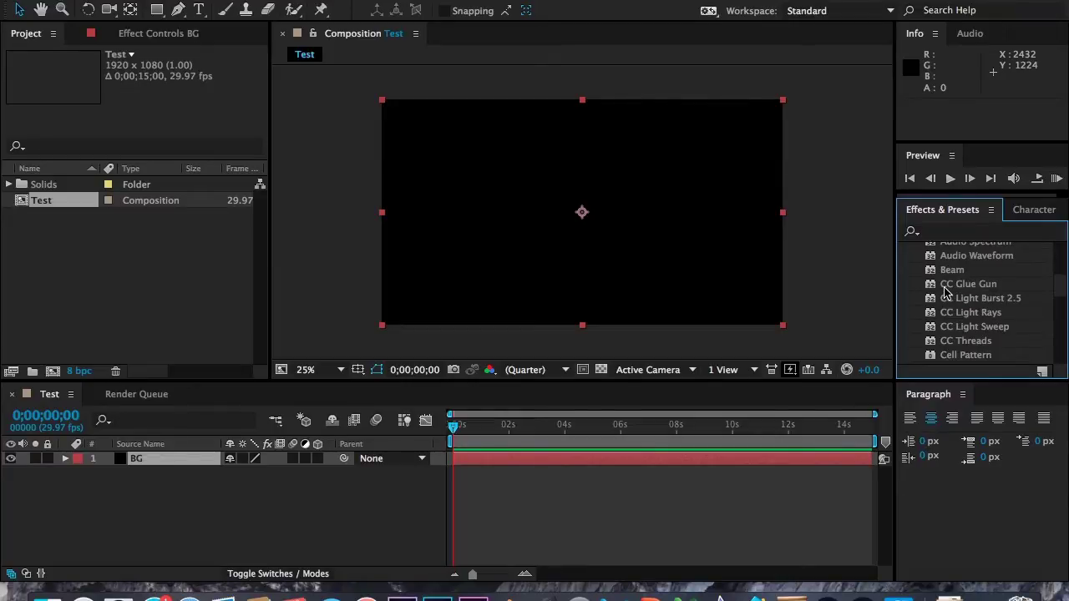
{"action": "scroll", "coordinate": [946, 291], "scroll_direction": "up", "scroll_amount": 1}
{"action": "scroll", "coordinate": [946, 290], "scroll_direction": "down", "scroll_amount": 4}
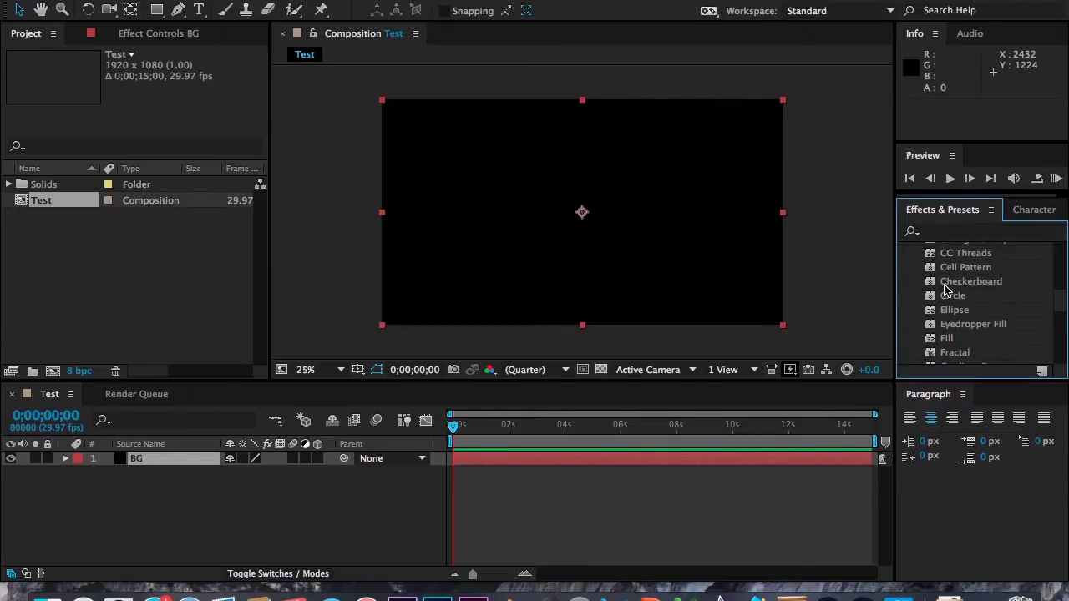
{"action": "scroll", "coordinate": [963, 338], "scroll_direction": "down", "scroll_amount": 2}
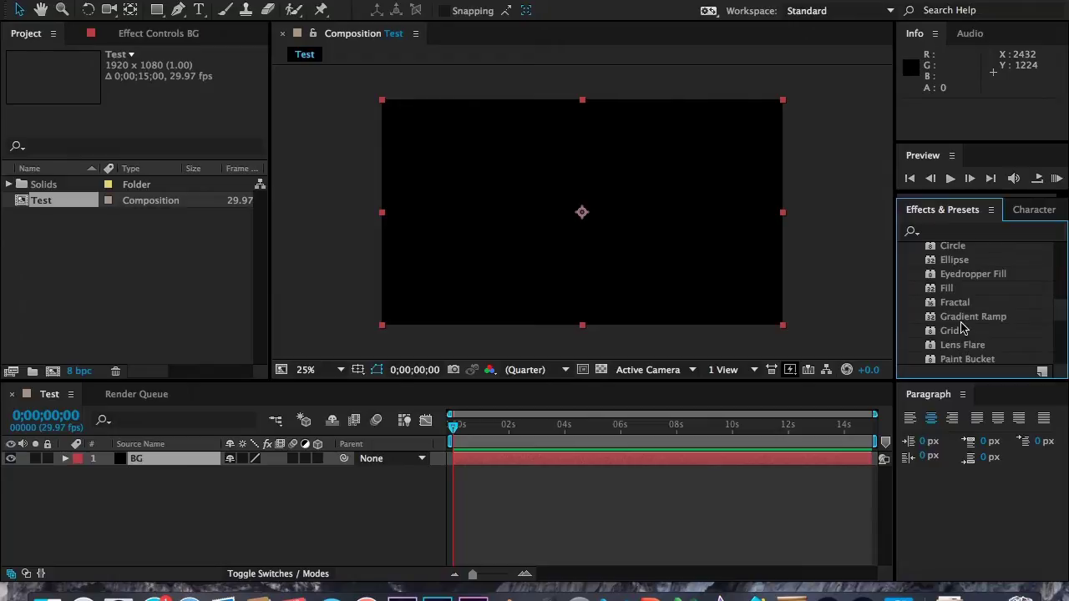
{"action": "scroll", "coordinate": [963, 328], "scroll_direction": "down", "scroll_amount": 4}
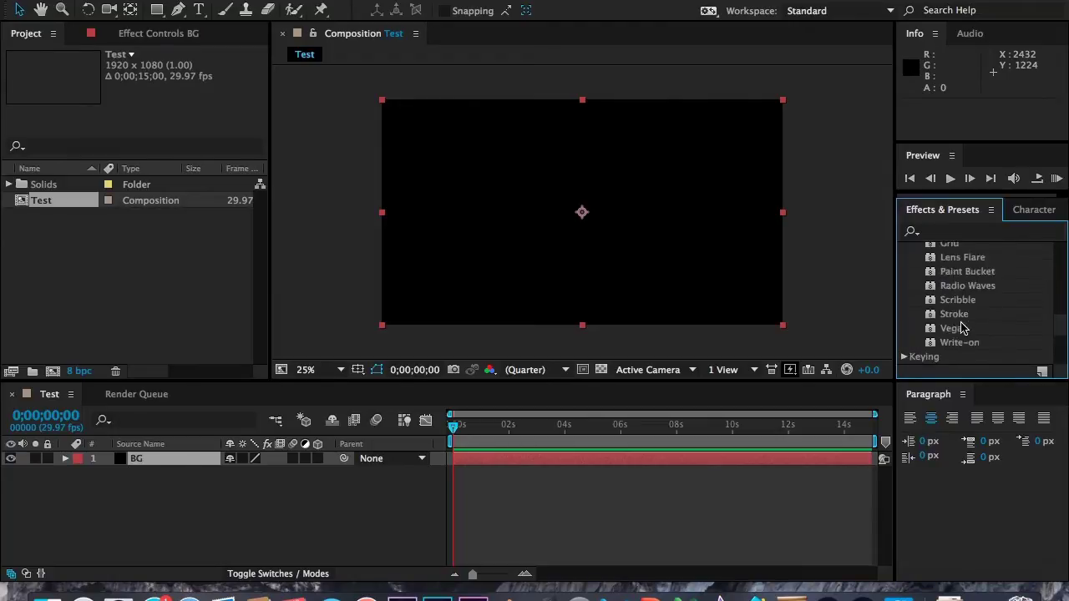
{"action": "scroll", "coordinate": [963, 327], "scroll_direction": "up", "scroll_amount": 6}
{"action": "scroll", "coordinate": [963, 328], "scroll_direction": "up", "scroll_amount": 4}
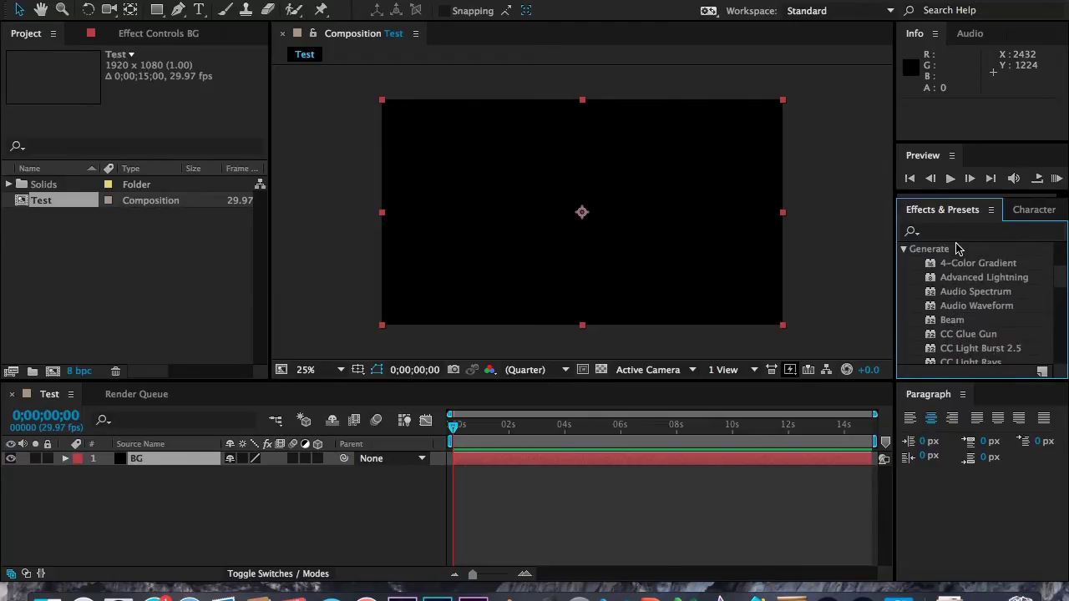
{"action": "double_click", "coordinate": [958, 266]}
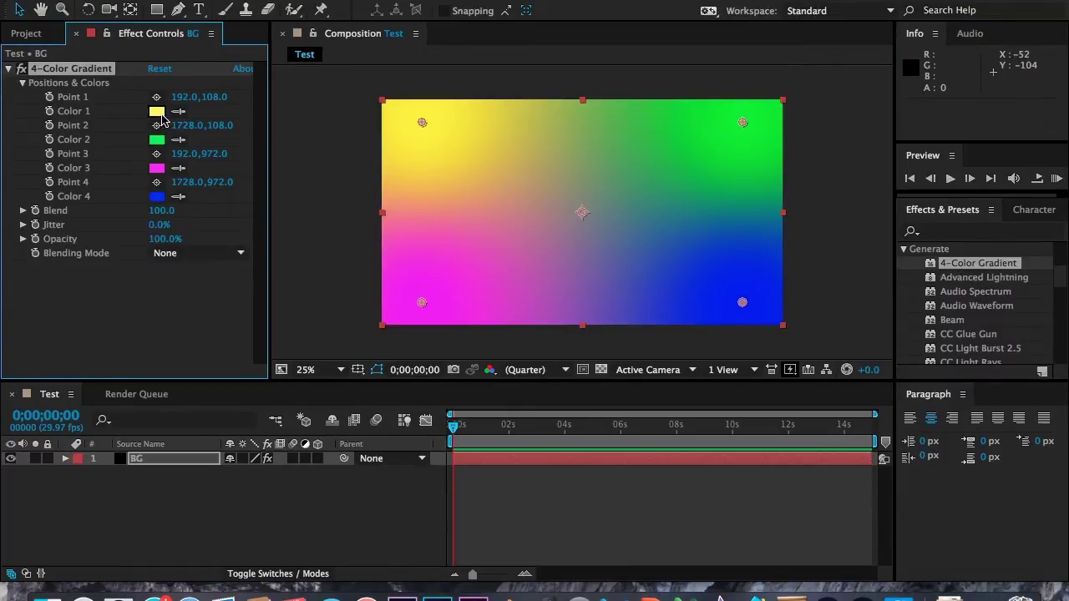
Step: Set Color 1 of the 4-Color Gradient to white (FFFFFF)
{"action": "left_click", "coordinate": [156, 111]}
{"action": "left_click_drag", "start_coordinate": [412, 256], "coordinate": [270, 173]}
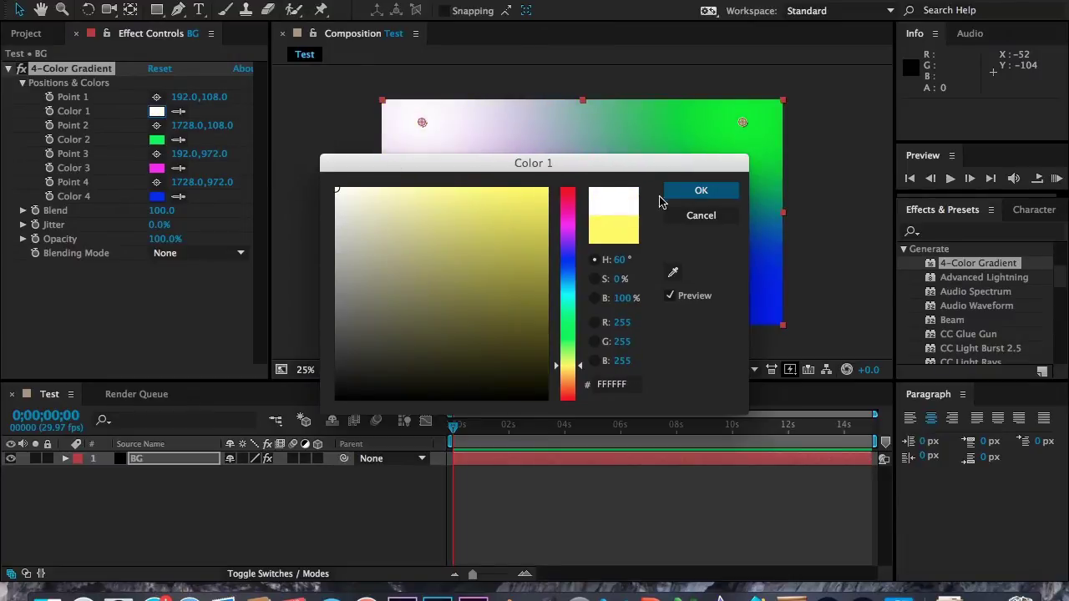
{"action": "left_click", "coordinate": [701, 191]}
Step: Set Color 2 of the 4-Color Gradient to light grey (RGB 226, 226, 226)
{"action": "left_click", "coordinate": [157, 140]}
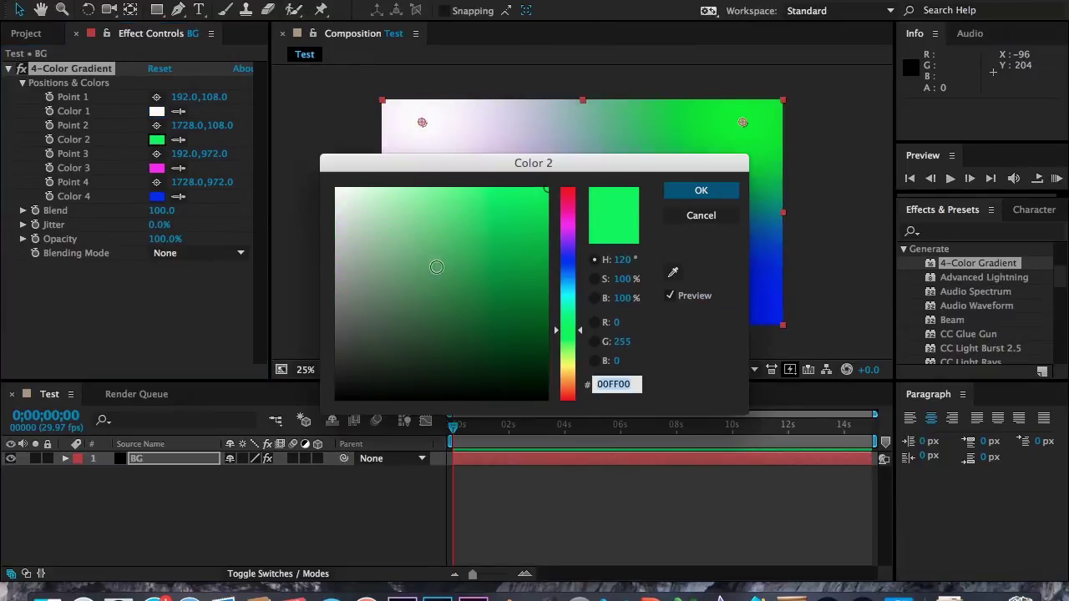
{"action": "left_click_drag", "start_coordinate": [434, 265], "coordinate": [209, 135]}
{"action": "mouse_move", "coordinate": [220, 197]}
{"action": "left_mouse_down"}
{"action": "mouse_move", "coordinate": [195, 300]}
{"action": "mouse_move", "coordinate": [176, 212]}
{"action": "left_mouse_up"}
{"action": "left_click", "coordinate": [702, 216]}
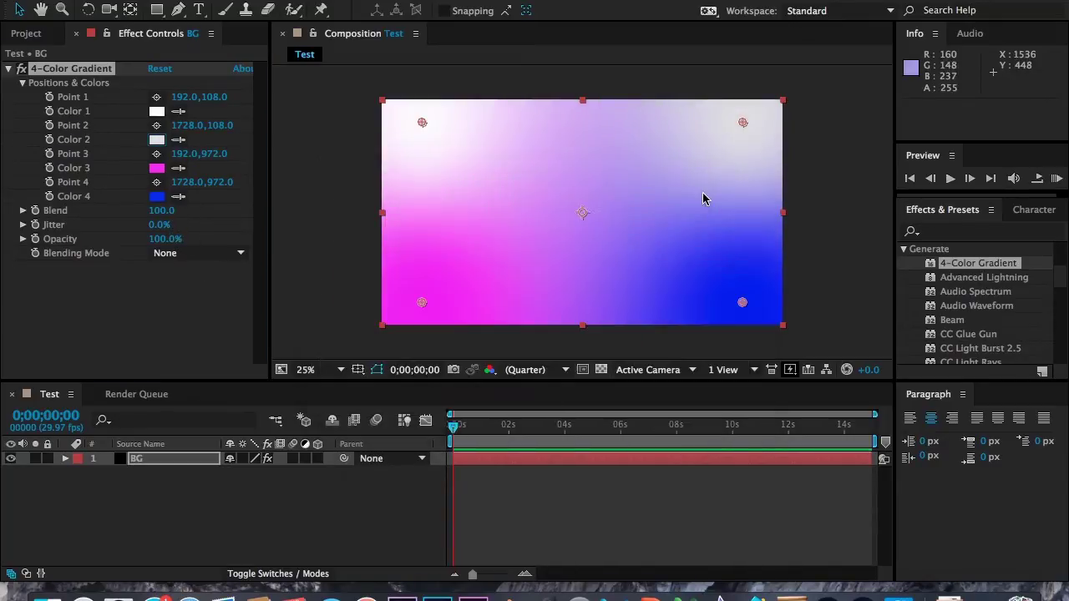
Step: Sample the light grey of Color 2 for Color 3 and the white of Color 1 for Color 4
{"action": "left_click", "coordinate": [178, 169]}
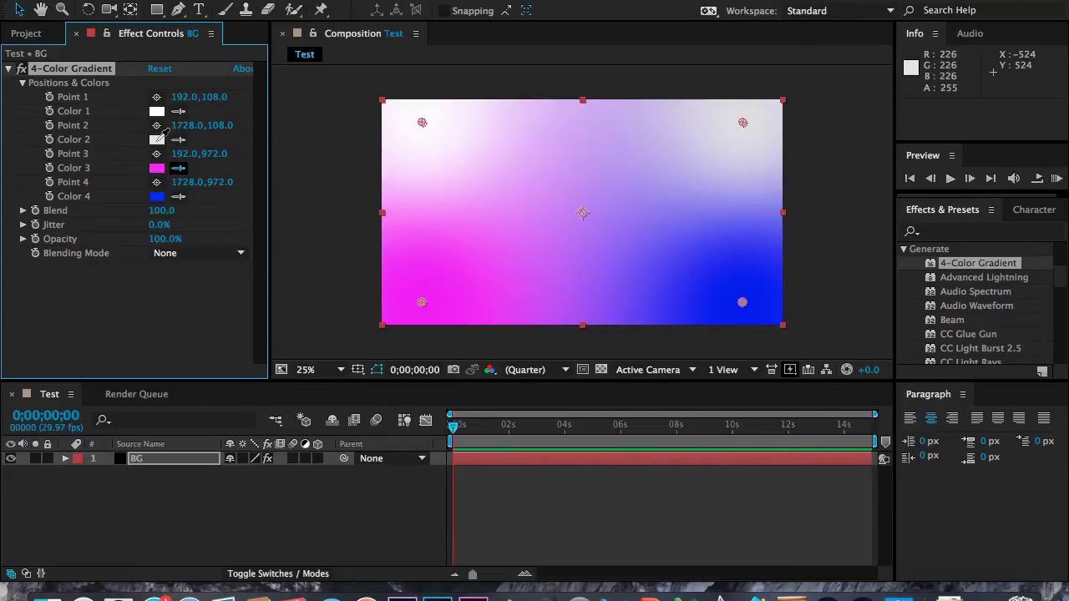
{"action": "left_click", "coordinate": [157, 139]}
{"action": "left_click", "coordinate": [178, 197]}
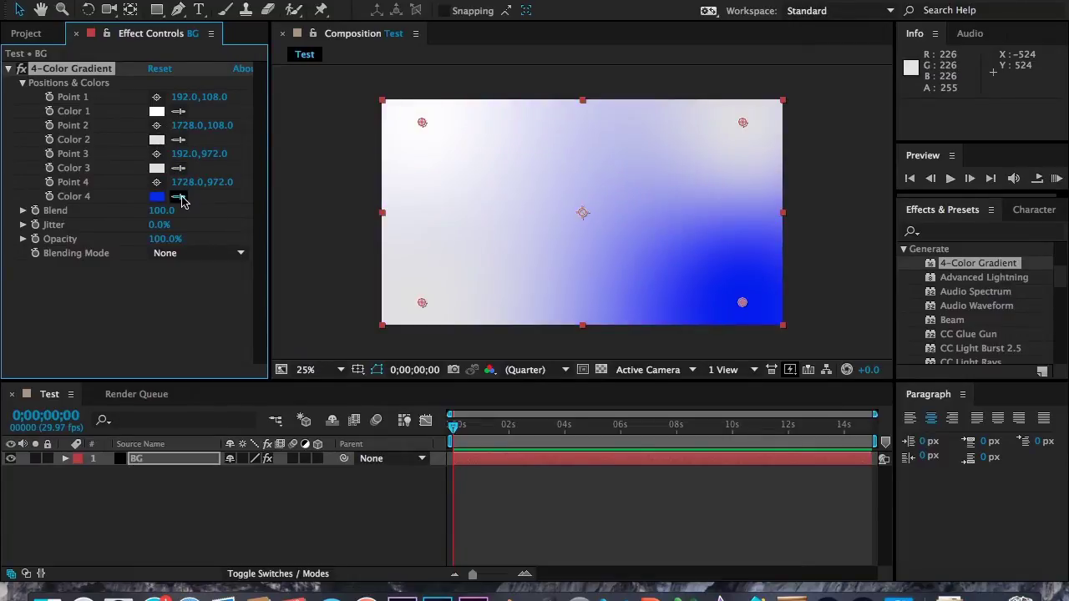
{"action": "left_click", "coordinate": [157, 111]}
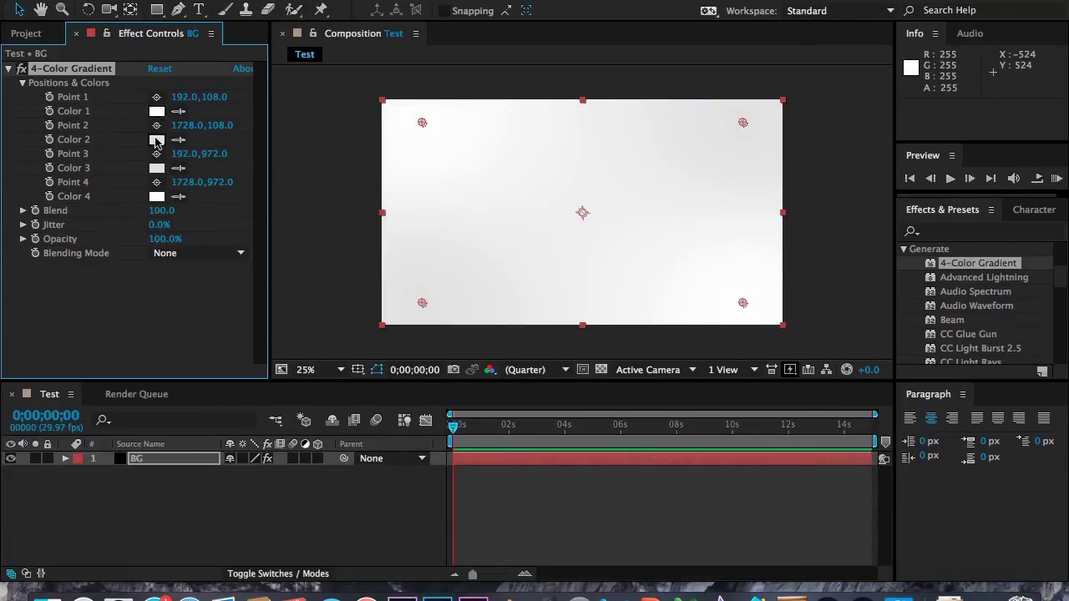
Step: Darken Color 2 of the 4-Color Gradient to grey C7C7C7 and sample that same grey for Color 3
{"action": "left_click", "coordinate": [157, 139]}
{"action": "left_click_drag", "start_coordinate": [336, 214], "coordinate": [331, 235]}
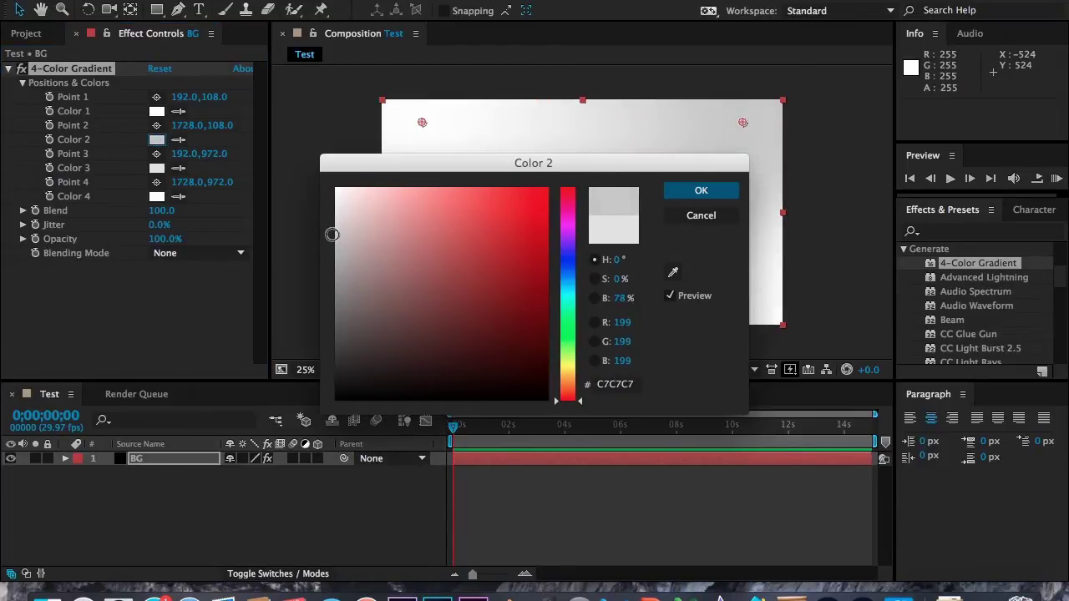
{"action": "left_click", "coordinate": [705, 194]}
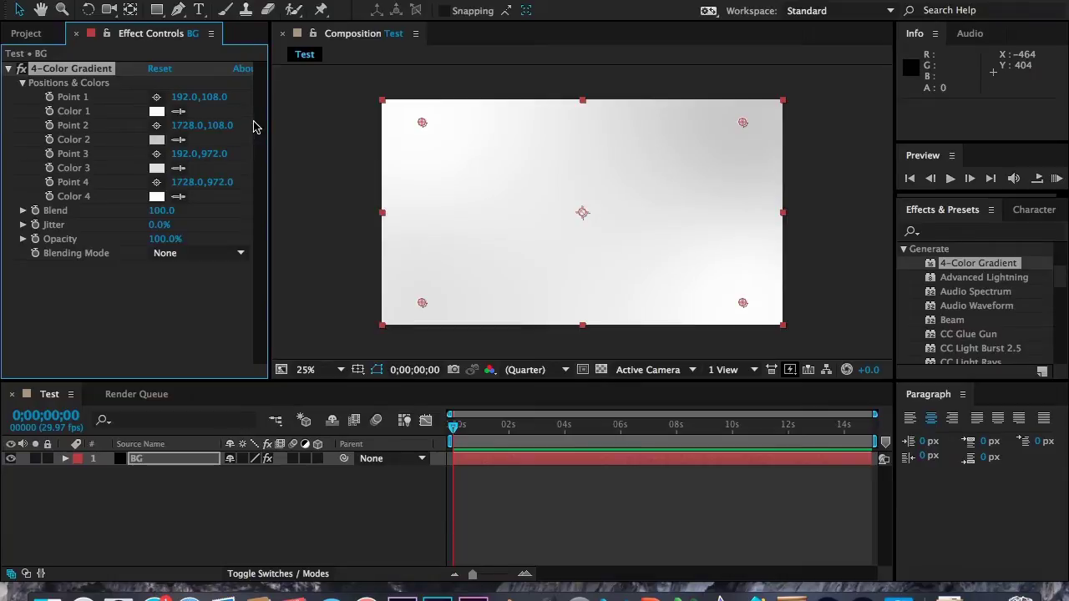
{"action": "left_click", "coordinate": [182, 168]}
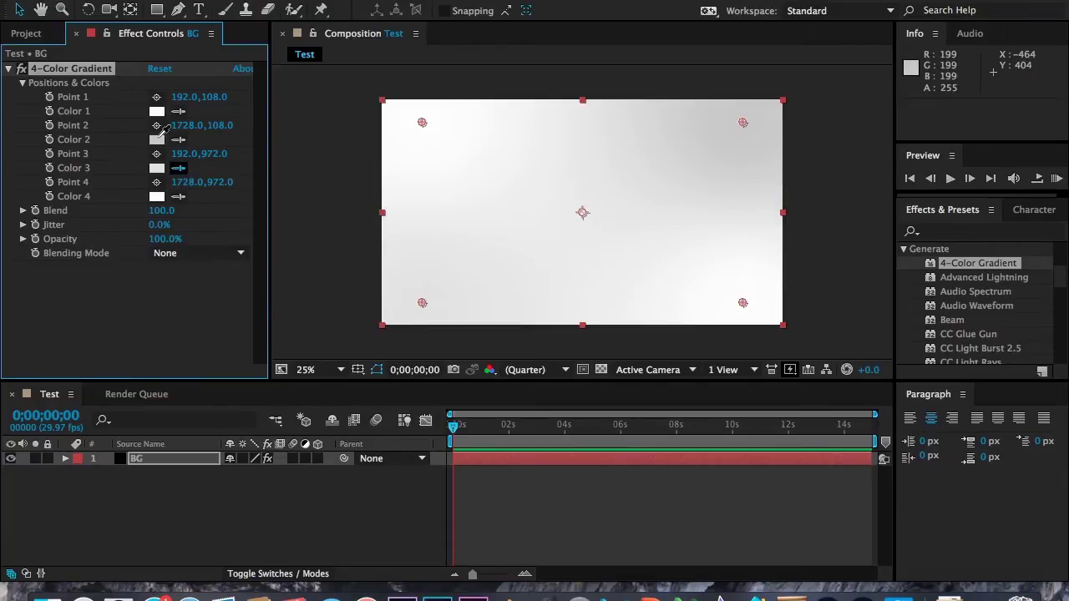
{"action": "left_click", "coordinate": [158, 139]}
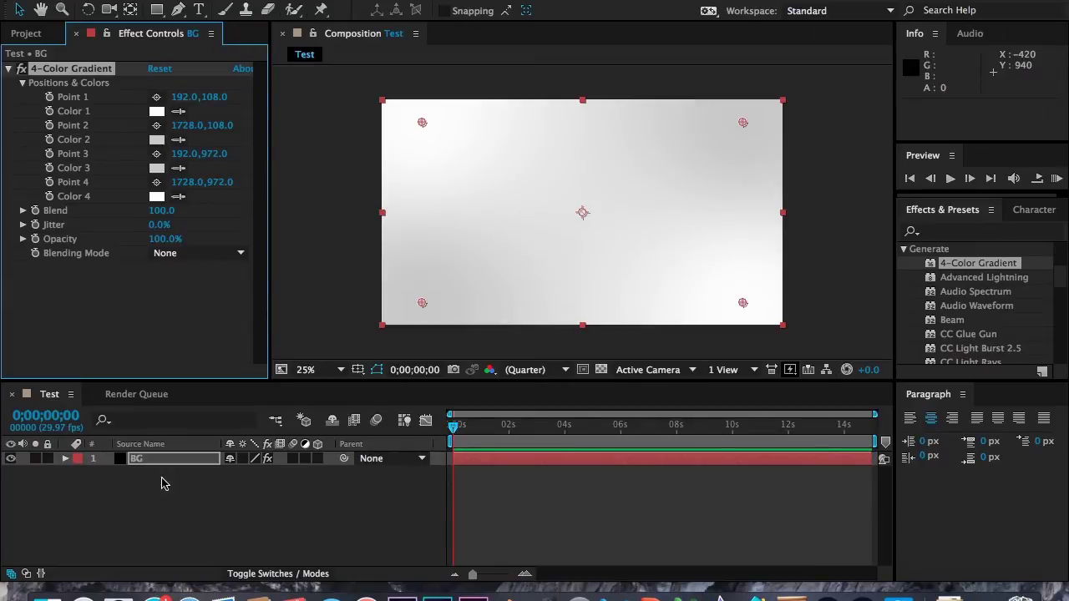
Step: Set the BG layer's opacity to 0% and start keyframing it at 0;00;00;00
{"action": "left_click", "coordinate": [125, 464]}
{"action": "left_click", "coordinate": [65, 459]}
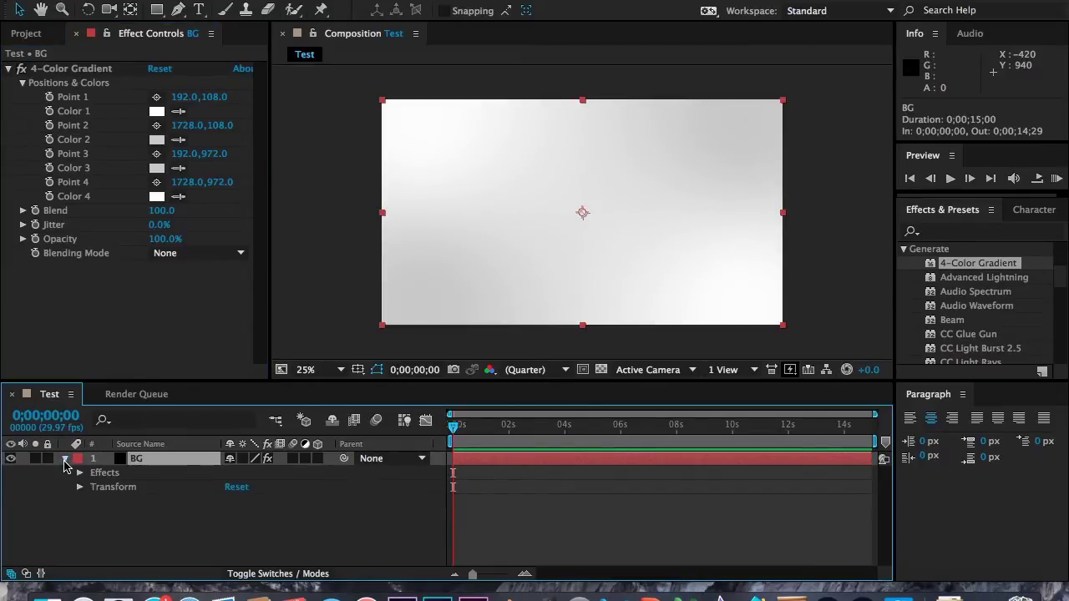
{"action": "left_click", "coordinate": [73, 490]}
{"action": "left_click", "coordinate": [79, 488]}
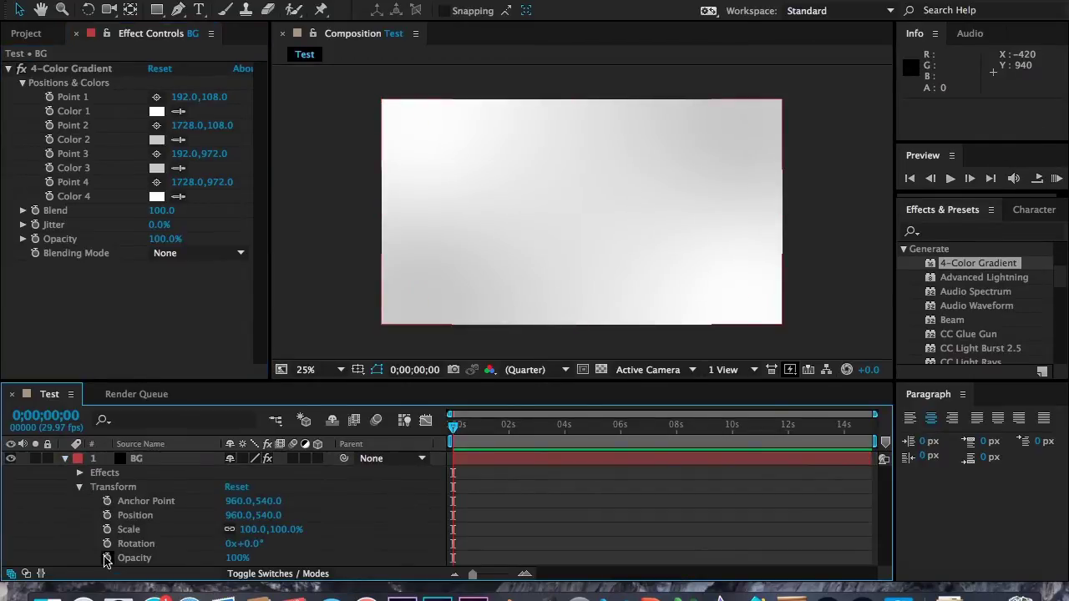
{"action": "left_click", "coordinate": [234, 558]}
{"action": "type", "text": "0"}
{"action": "key", "text": "Return"}
{"action": "left_click", "coordinate": [107, 558]}
{"action": "left_click", "coordinate": [79, 415]}
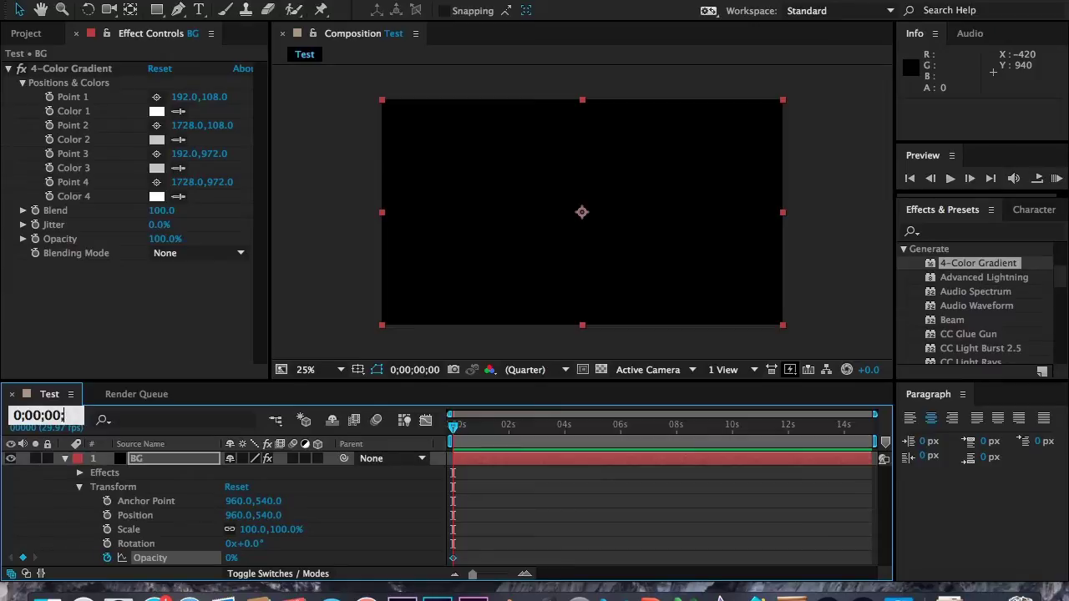
{"action": "type", "text": "3"}
{"action": "type", "text": "0"}
{"action": "key", "text": "Return"}
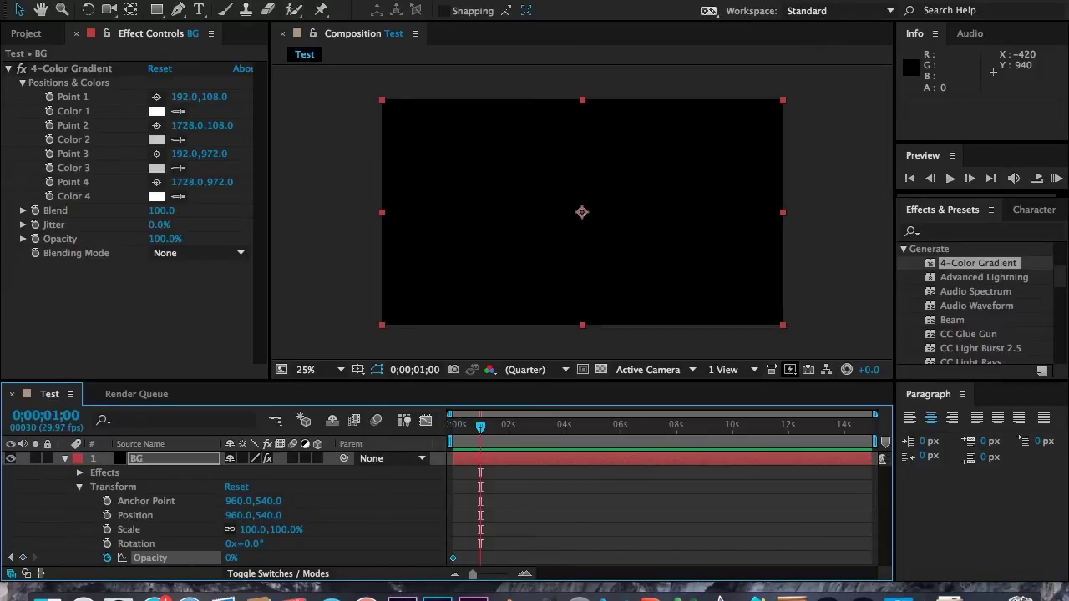
Step: Move the current time to 0;00;00;15 and keyframe the BG layer's opacity at 100%
{"action": "left_click", "coordinate": [79, 418]}
{"action": "key", "text": "BackSpace"}
{"action": "key", "text": "BackSpace"}
{"action": "key", "text": "BackSpace"}
{"action": "key", "text": "BackSpace"}
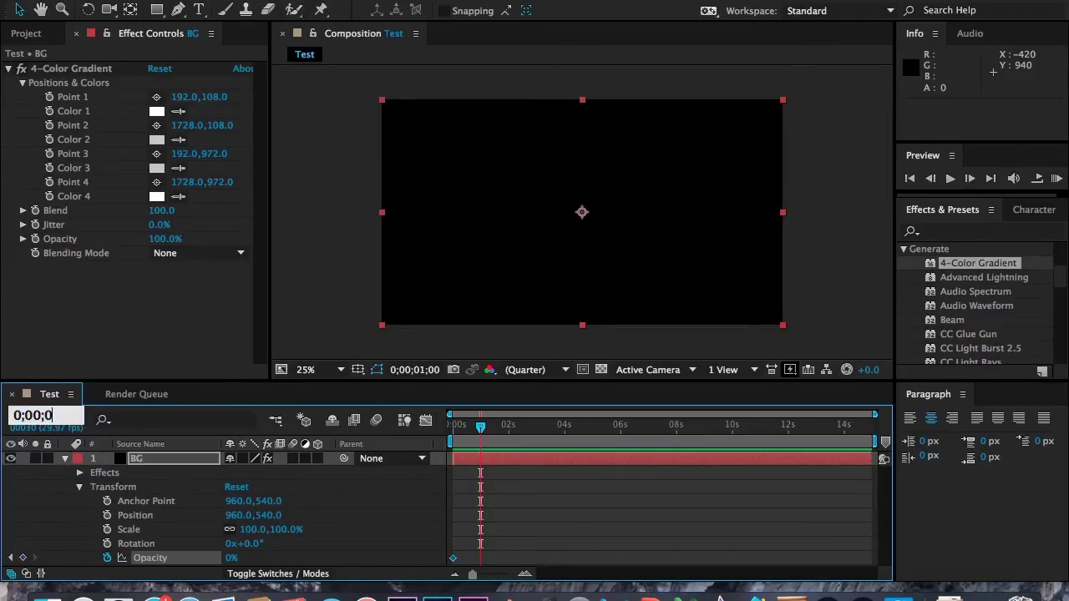
{"action": "type", "text": "0;15"}
{"action": "key", "text": "Return"}
{"action": "left_click", "coordinate": [231, 558]}
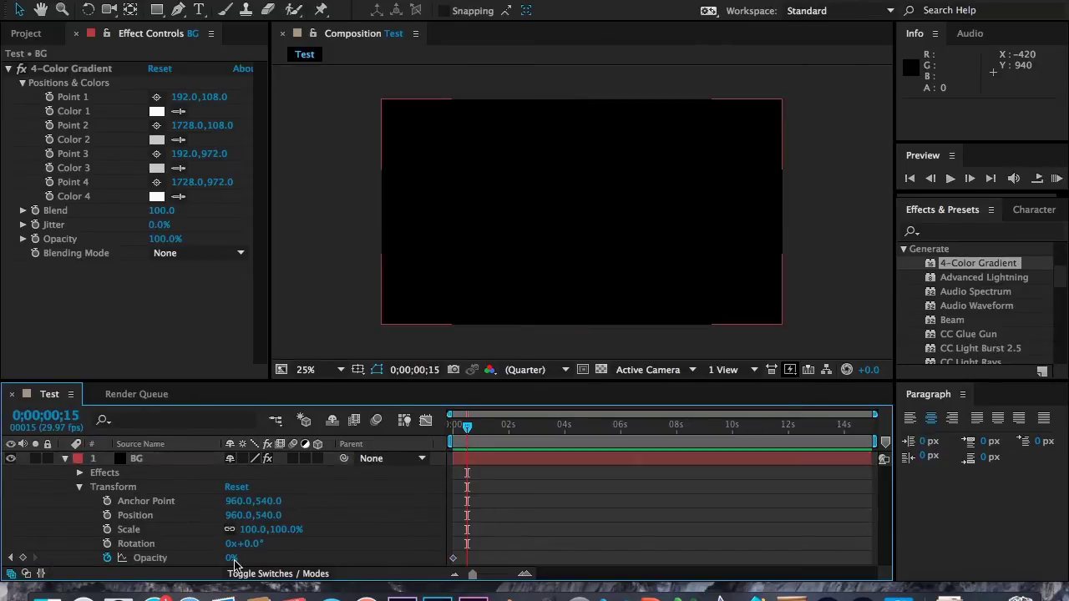
{"action": "type", "text": "100"}
{"action": "key", "text": "Return"}
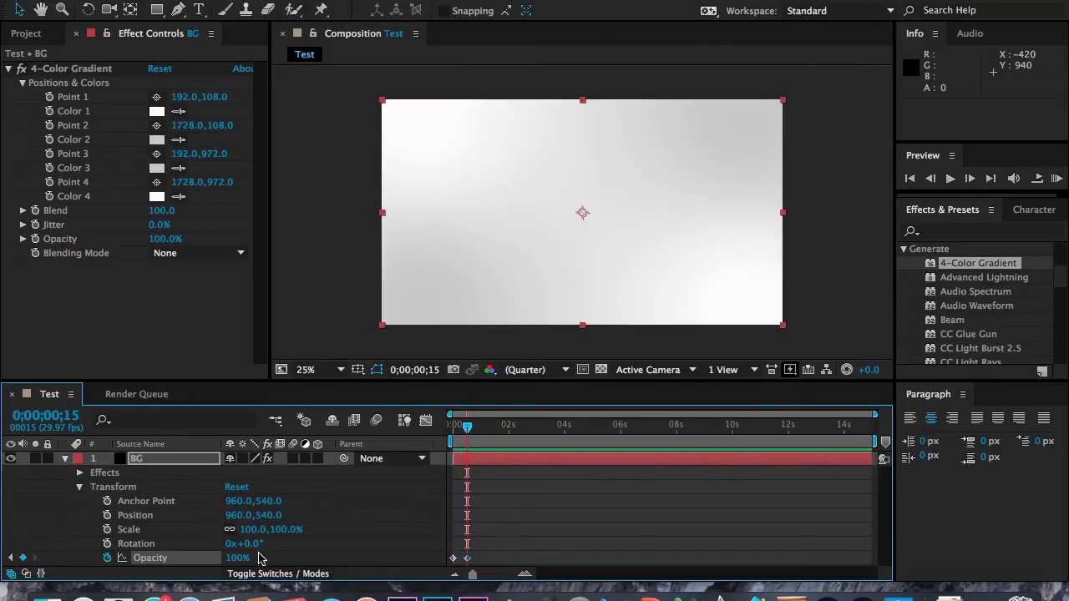
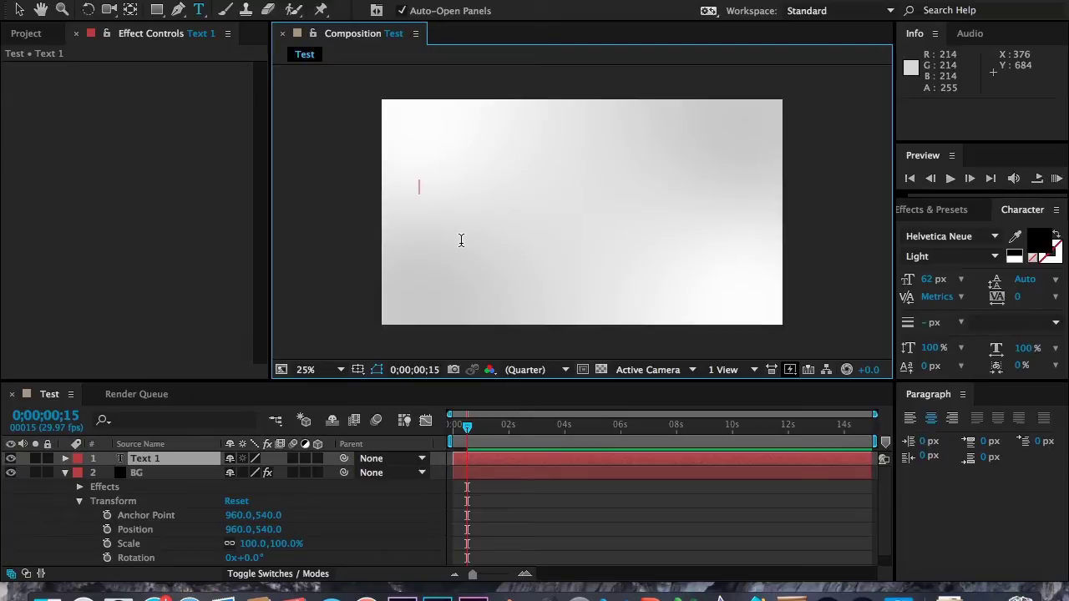
{"action": "type", "text": "Test"}
{"action": "key", "text": "BackSpace"}
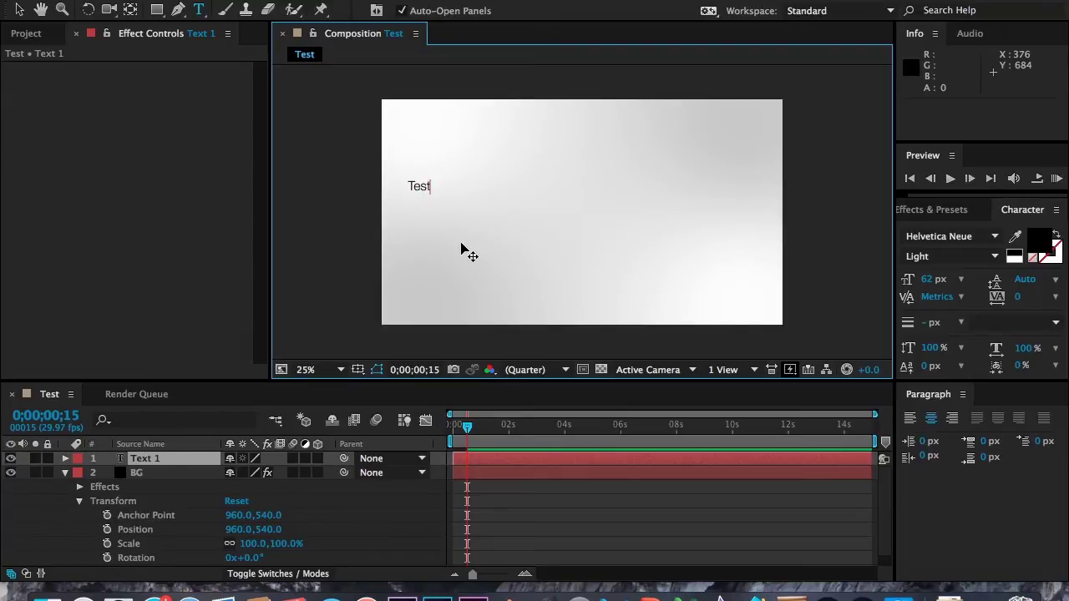
{"action": "type", "text": "Yout"}
{"action": "key", "text": "BackSpace"}
{"action": "type", "text": "r "}
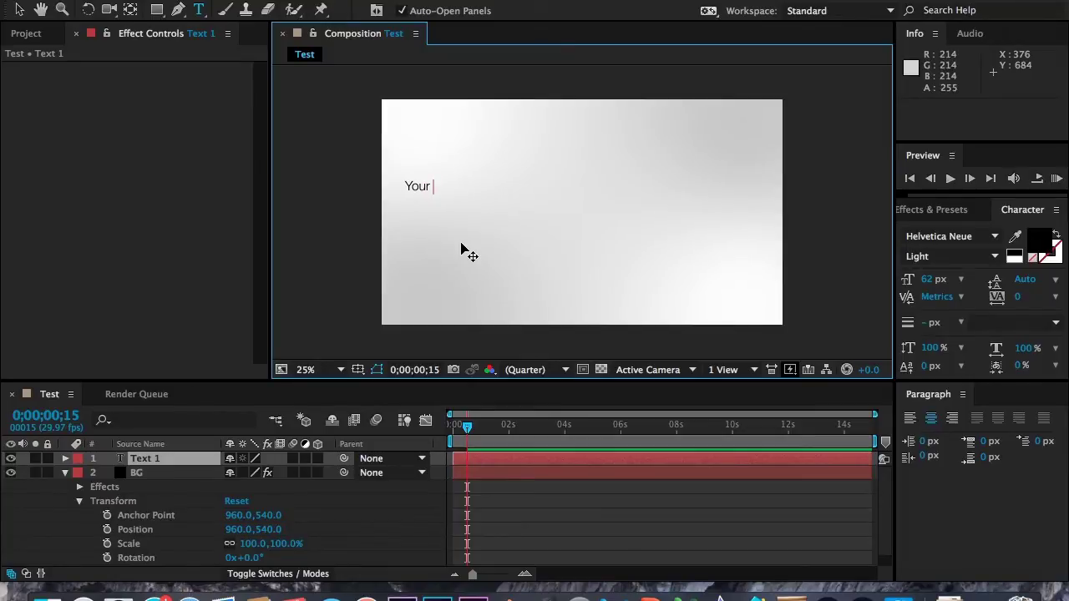
{"action": "type", "text": "Company"}
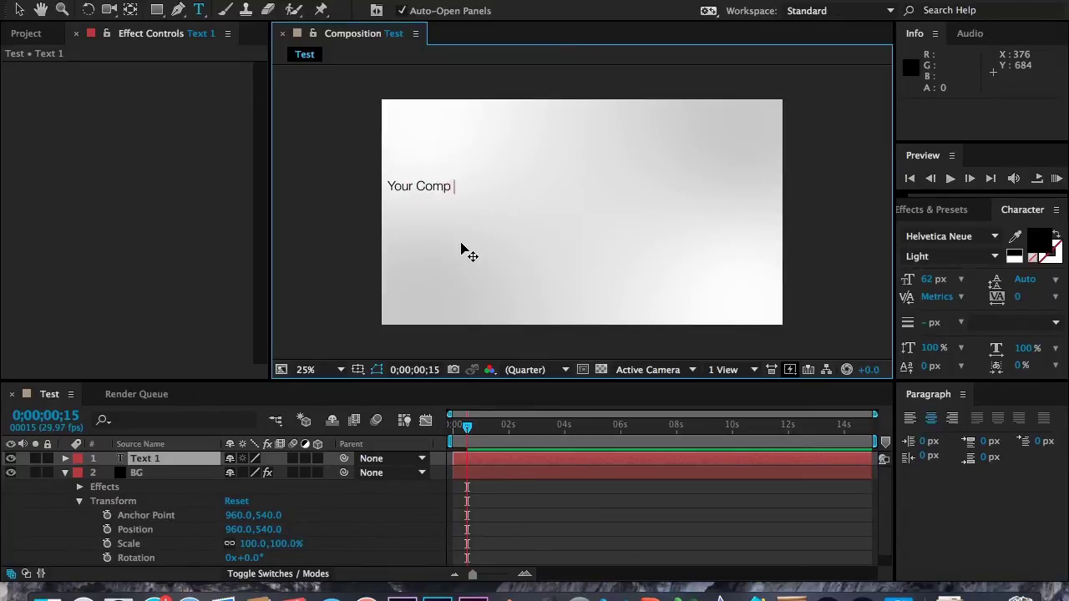
{"action": "key", "text": "BackSpace"}
{"action": "key", "text": "BackSpace"}
{"action": "key", "text": "BackSpace"}
{"action": "key", "text": "BackSpace"}
{"action": "key", "text": "BackSpace"}
{"action": "key", "text": "BackSpace"}
{"action": "key", "text": "BackSpace"}
{"action": "key", "text": "BackSpace"}
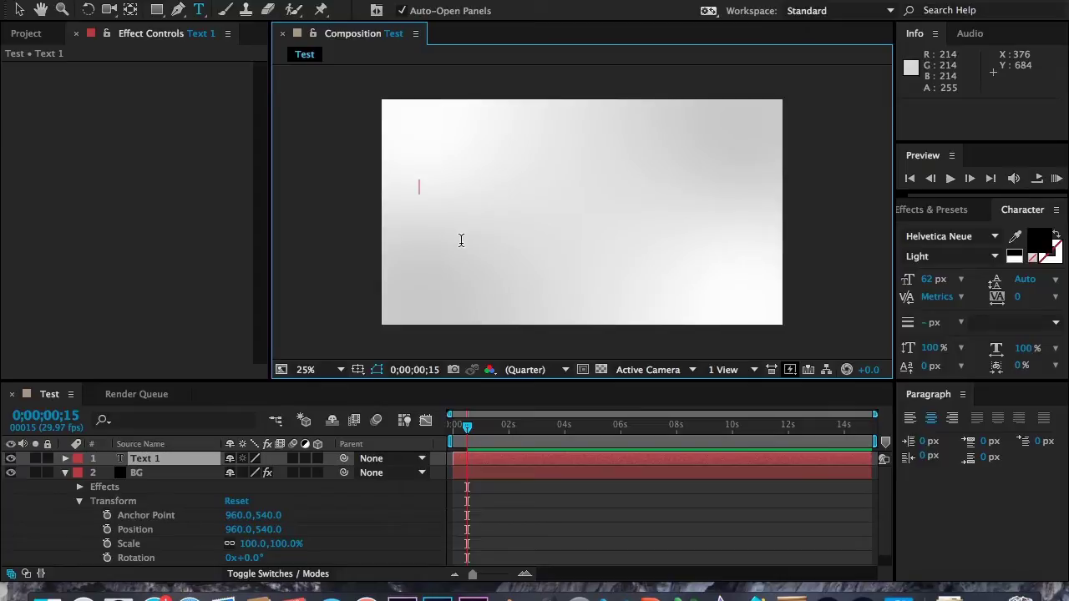
Step: Enter "Company Name" in the new text layer, with each word on its own line
{"action": "type", "text": "Company Name"}
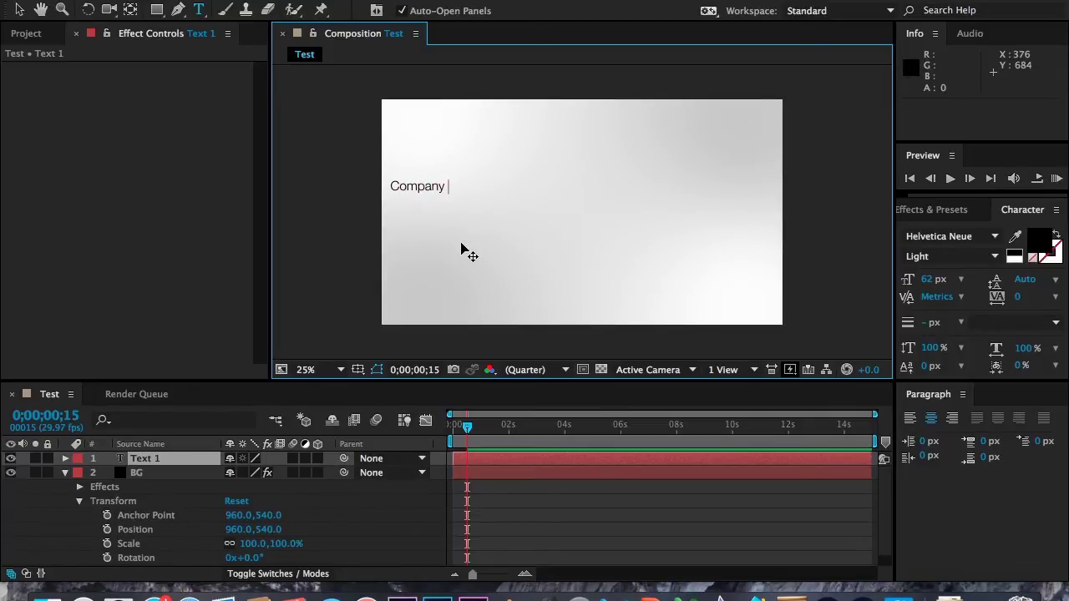
{"action": "key", "text": "BackSpace"}
{"action": "type", "text": "e"}
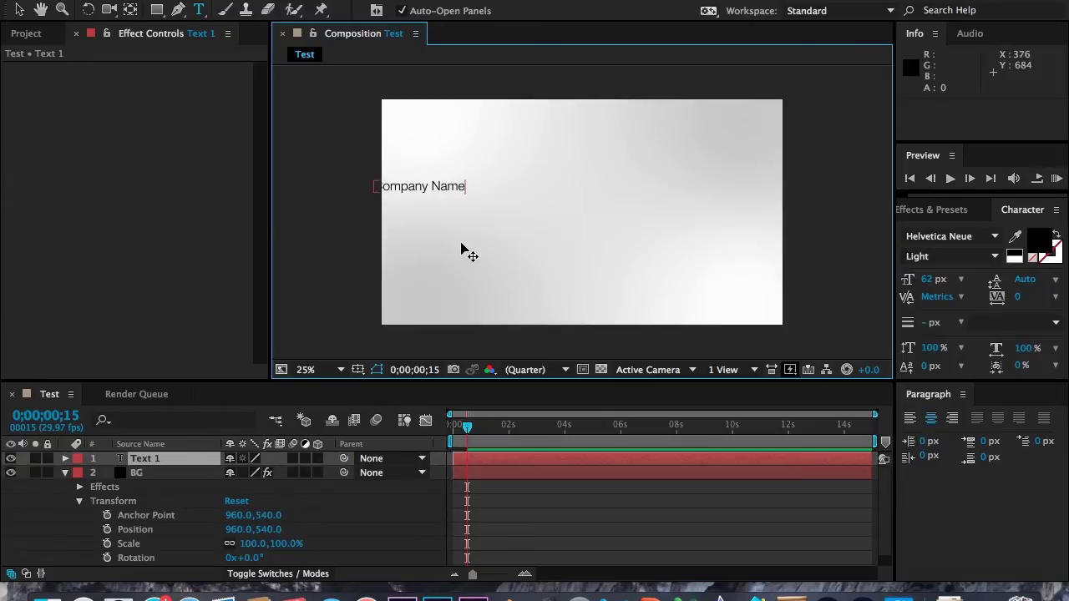
{"action": "left_click", "coordinate": [431, 187]}
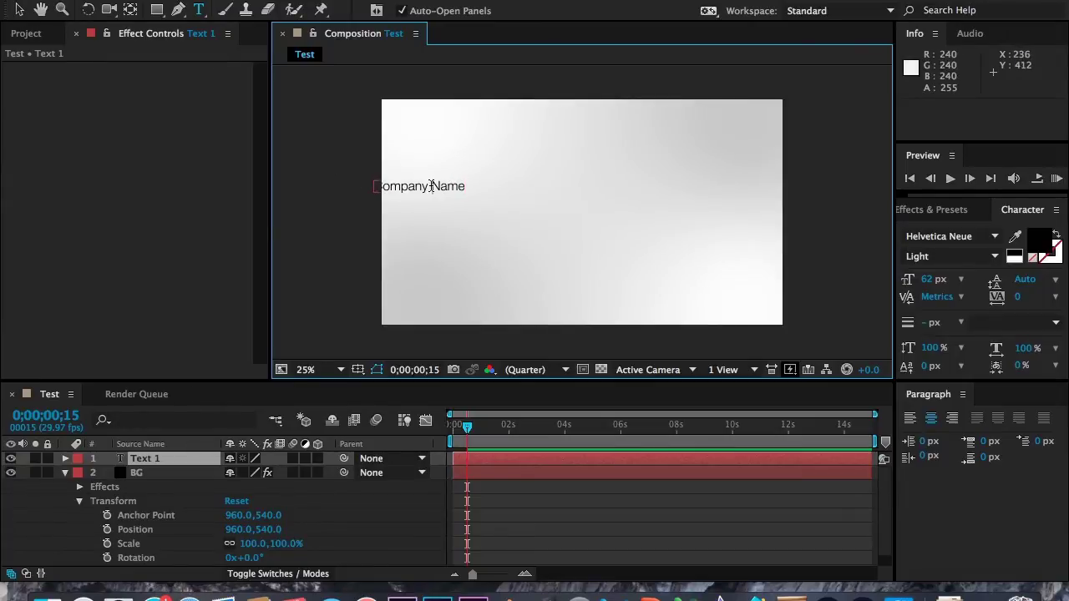
{"action": "key", "text": "BackSpace"}
{"action": "key", "text": "Return"}
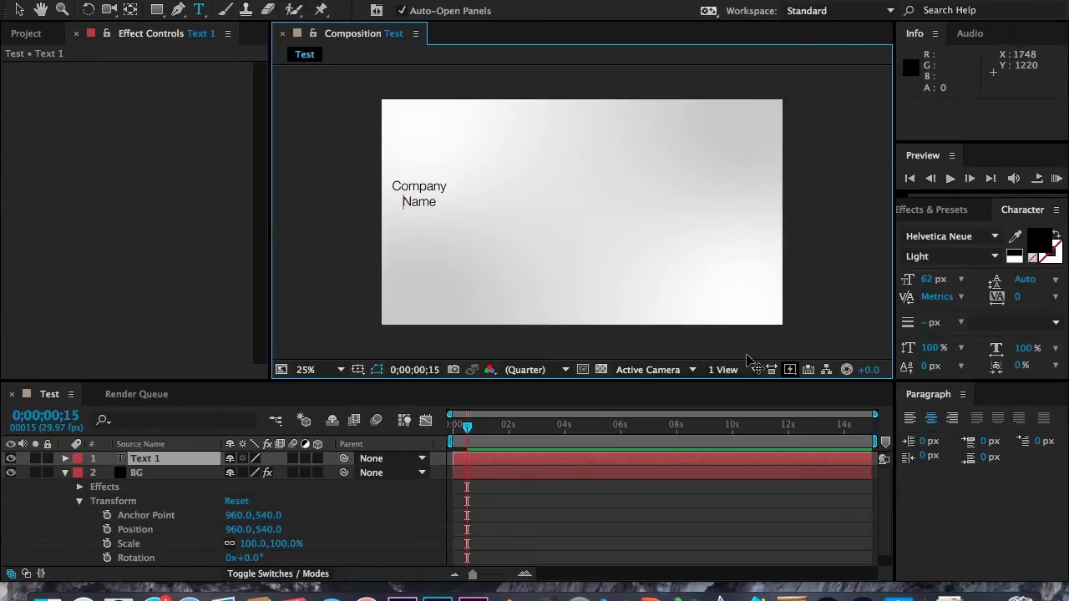
Step: Left-align both lines of the Company Name text
{"action": "left_click", "coordinate": [911, 419]}
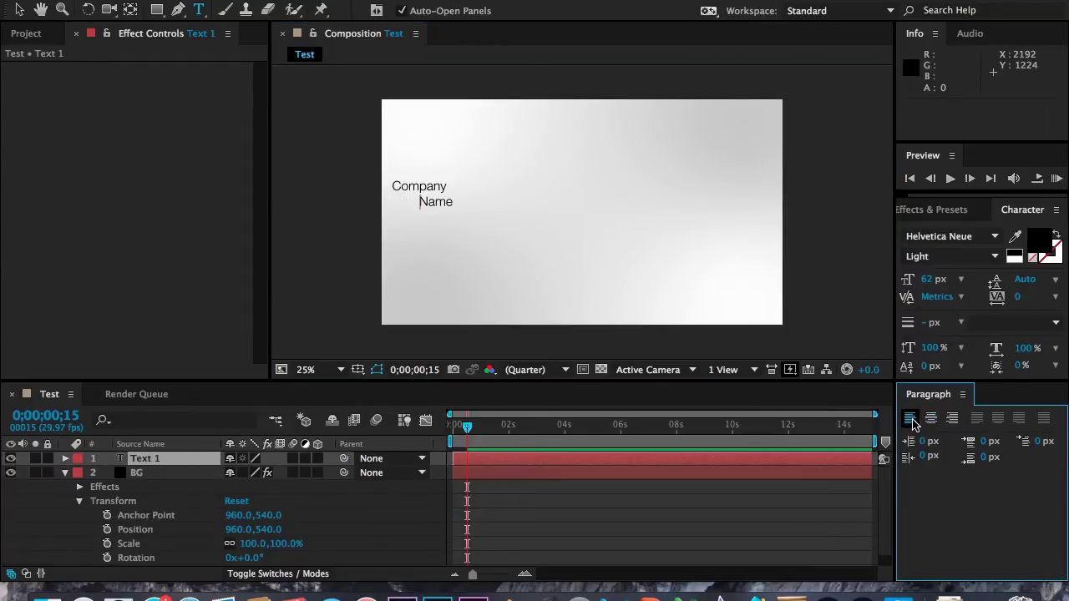
{"action": "left_click_drag", "start_coordinate": [530, 170], "coordinate": [341, 154]}
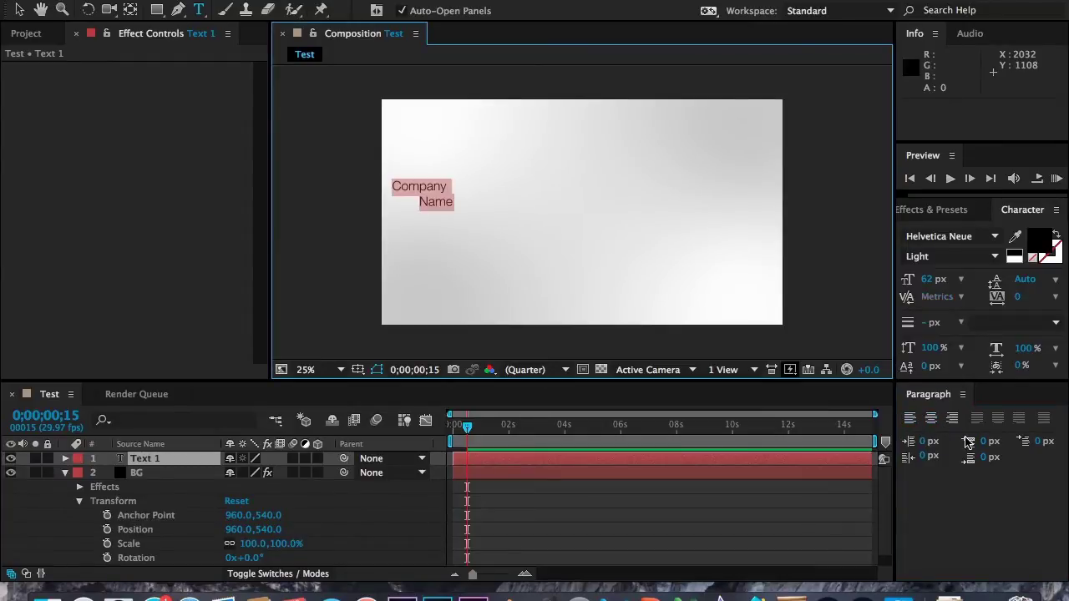
{"action": "left_click", "coordinate": [910, 418]}
Step: Enlarge the Company Name text and centre it horizontally and vertically in the composition
{"action": "left_click", "coordinate": [18, 10]}
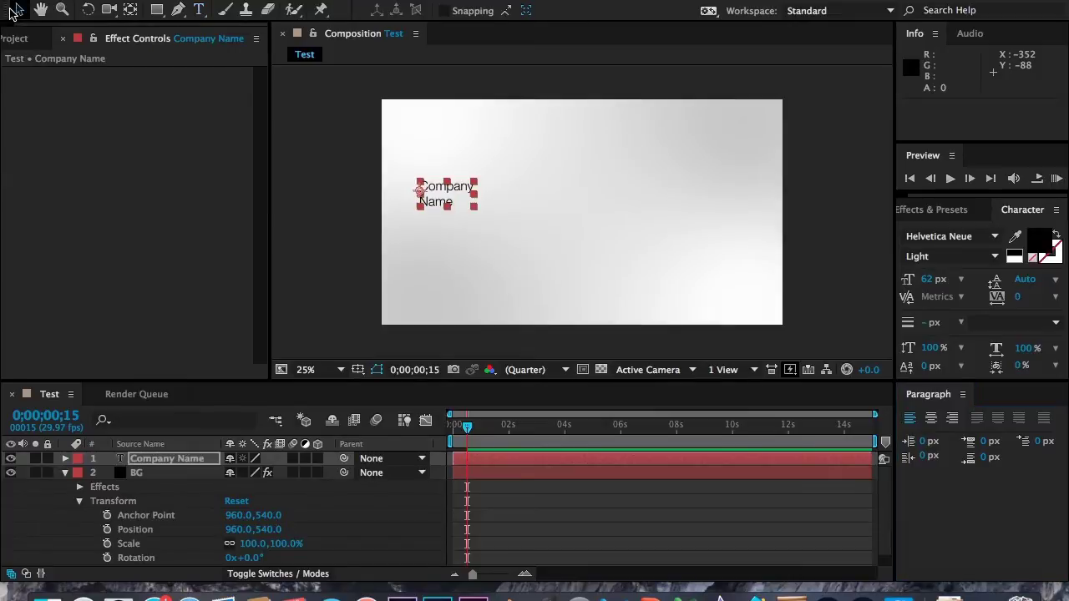
{"action": "left_click_drag", "start_coordinate": [474, 212], "coordinate": [641, 270]}
{"action": "left_click_drag", "start_coordinate": [597, 217], "coordinate": [643, 224]}
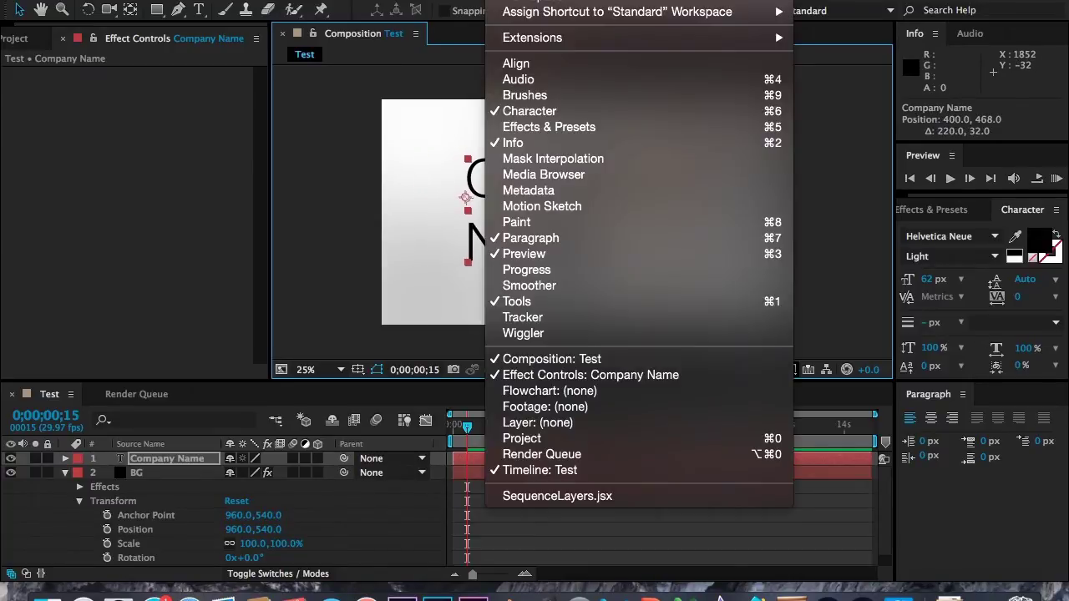
{"action": "left_click", "coordinate": [515, 64]}
{"action": "left_click", "coordinate": [942, 435]}
{"action": "left_click", "coordinate": [1026, 435]}
Step: Switch to Font Book and preview the user-installed fonts, including Simple Print, SimpleKindOfGirl and alphabetized cassette tapes, to find one for the title
{"action": "left_click", "coordinate": [960, 236]}
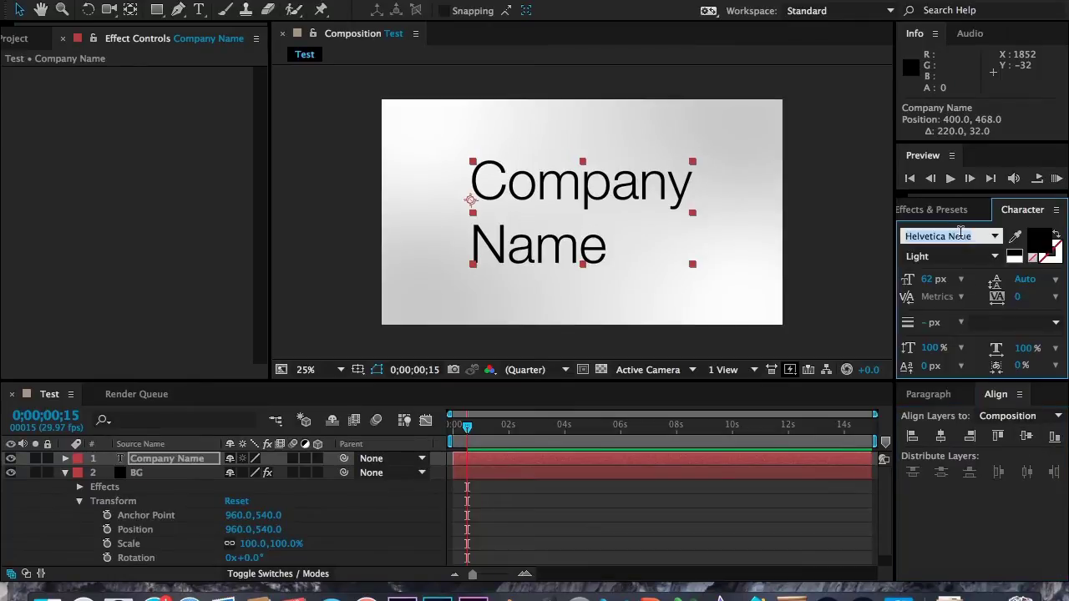
{"action": "left_click", "coordinate": [995, 236]}
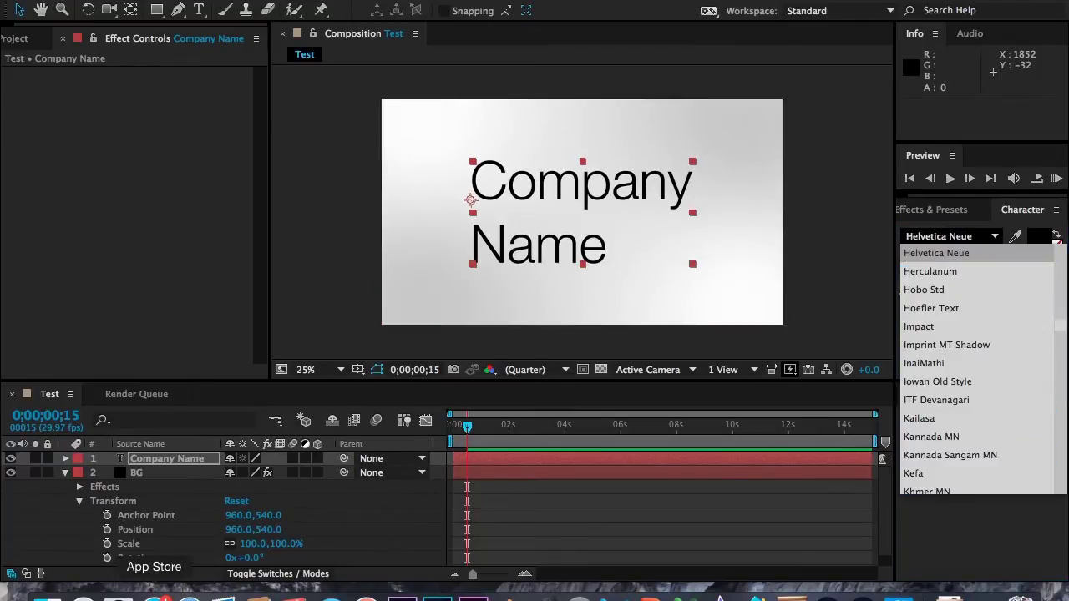
{"action": "left_click", "coordinate": [83, 596]}
{"action": "type", "text": "font"}
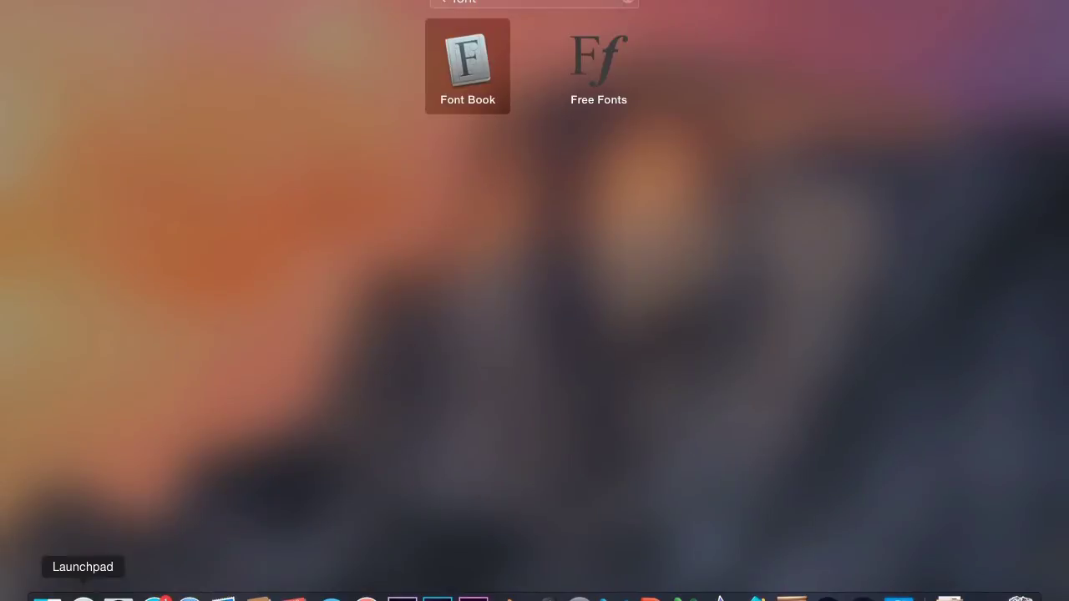
{"action": "key", "text": "Return"}
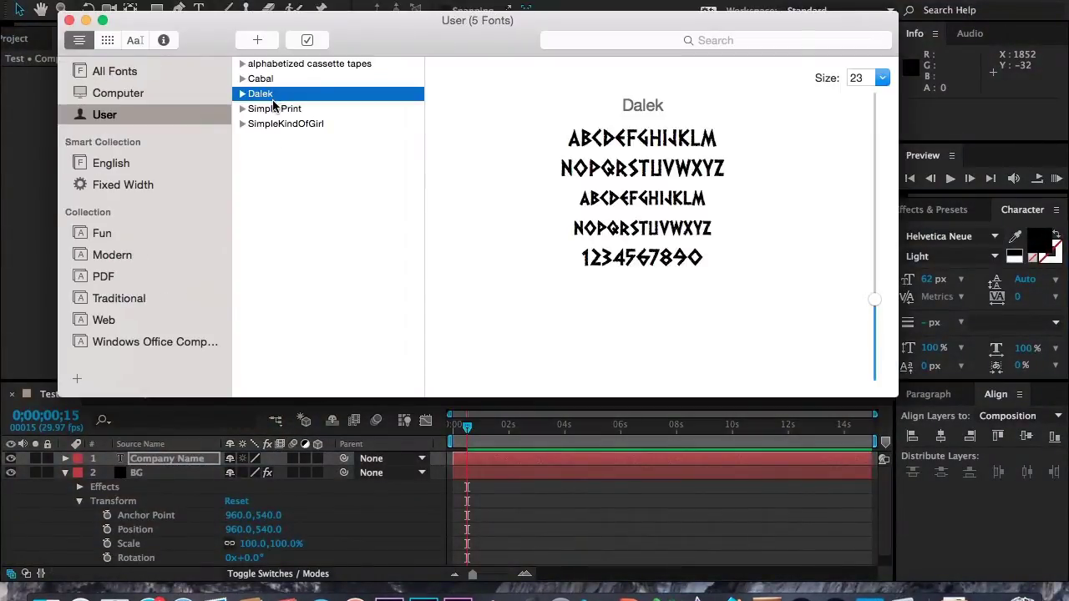
{"action": "left_click", "coordinate": [273, 110]}
{"action": "left_click", "coordinate": [279, 126]}
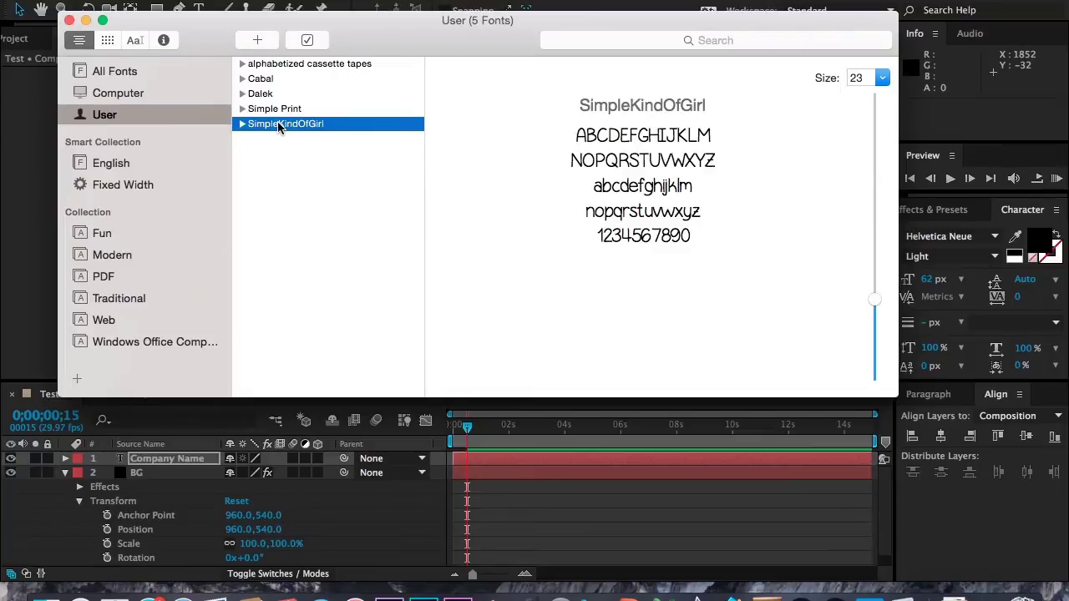
{"action": "left_click", "coordinate": [293, 80]}
{"action": "left_click", "coordinate": [298, 67]}
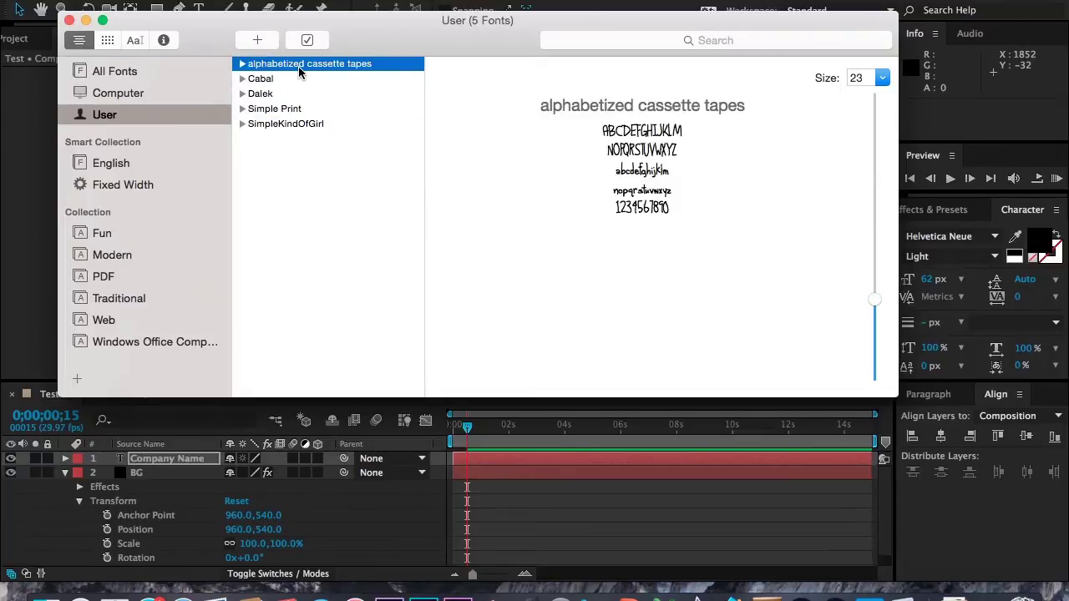
{"action": "left_click", "coordinate": [288, 127]}
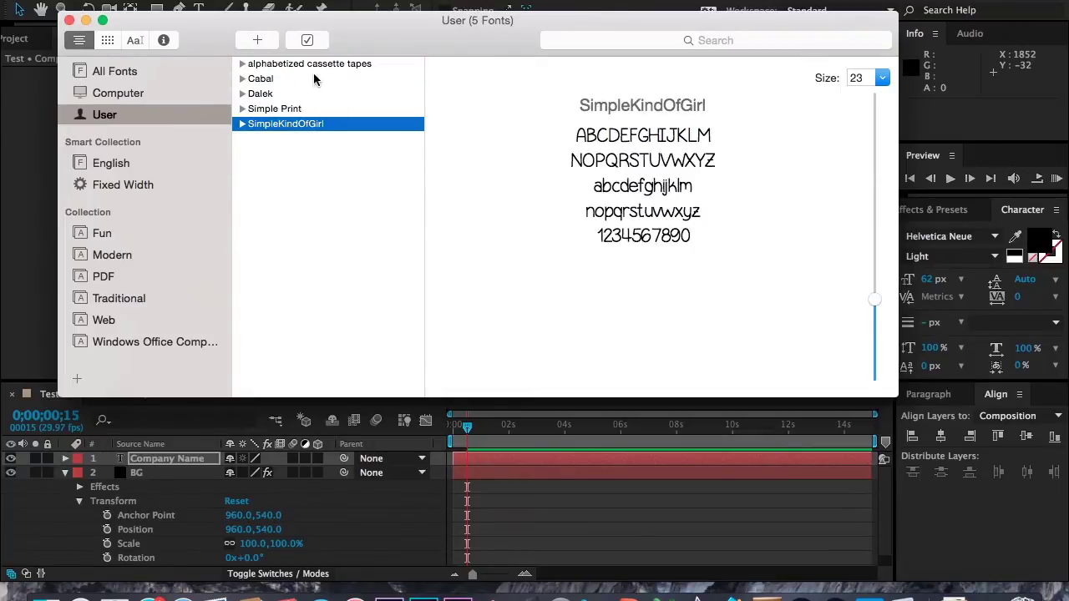
{"action": "left_click", "coordinate": [69, 20]}
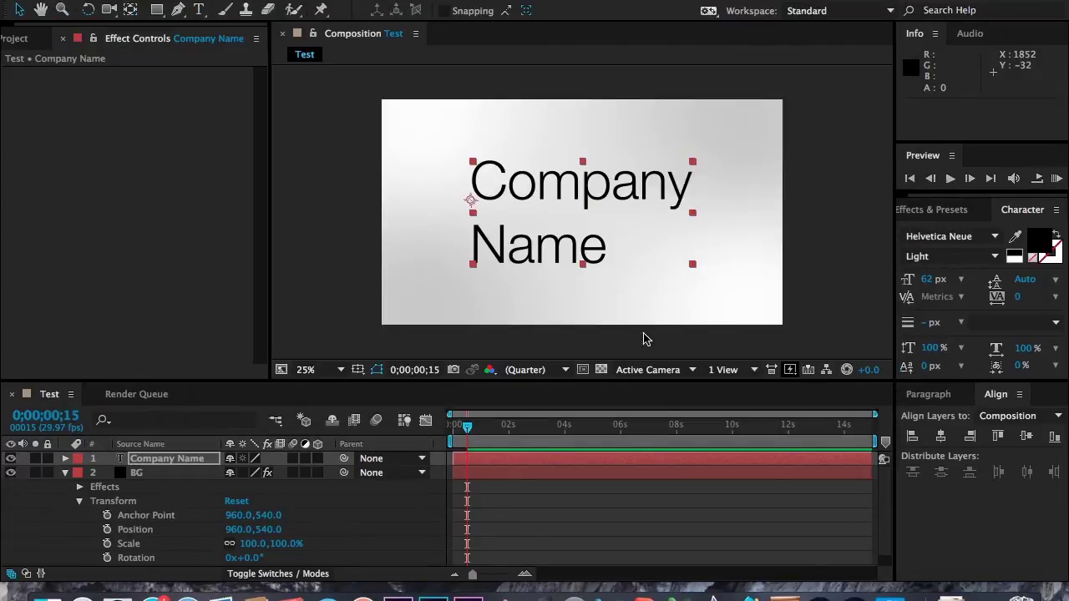
Step: Set the Company Name text's font to Simple Kind Of Girl and recentre the layer horizontally in the composition
{"action": "left_click", "coordinate": [950, 238]}
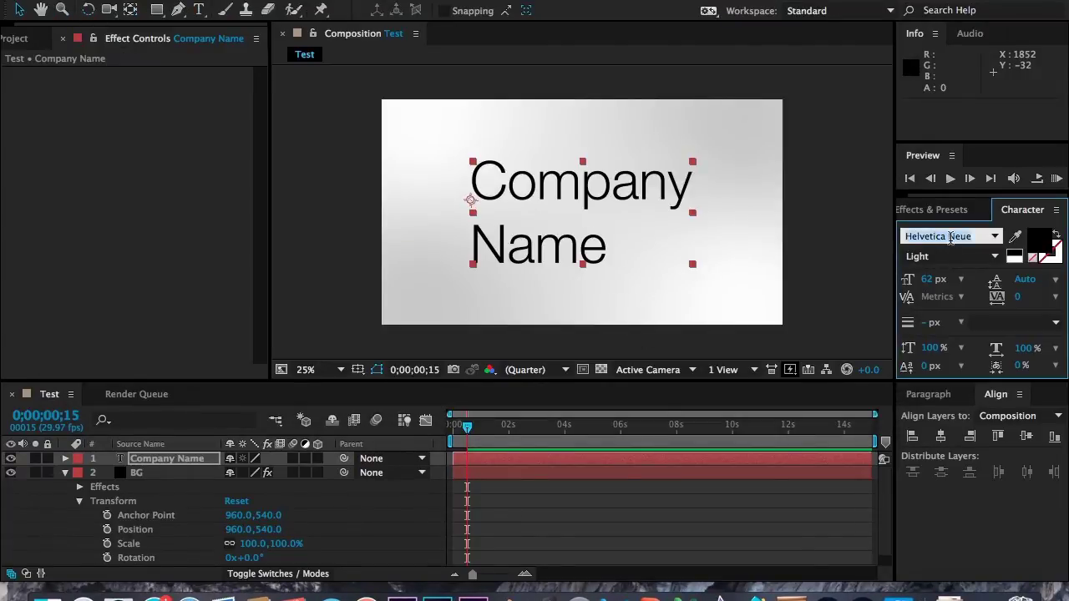
{"action": "type", "text": "Simple Kind Of Gi"}
{"action": "key", "text": "Return"}
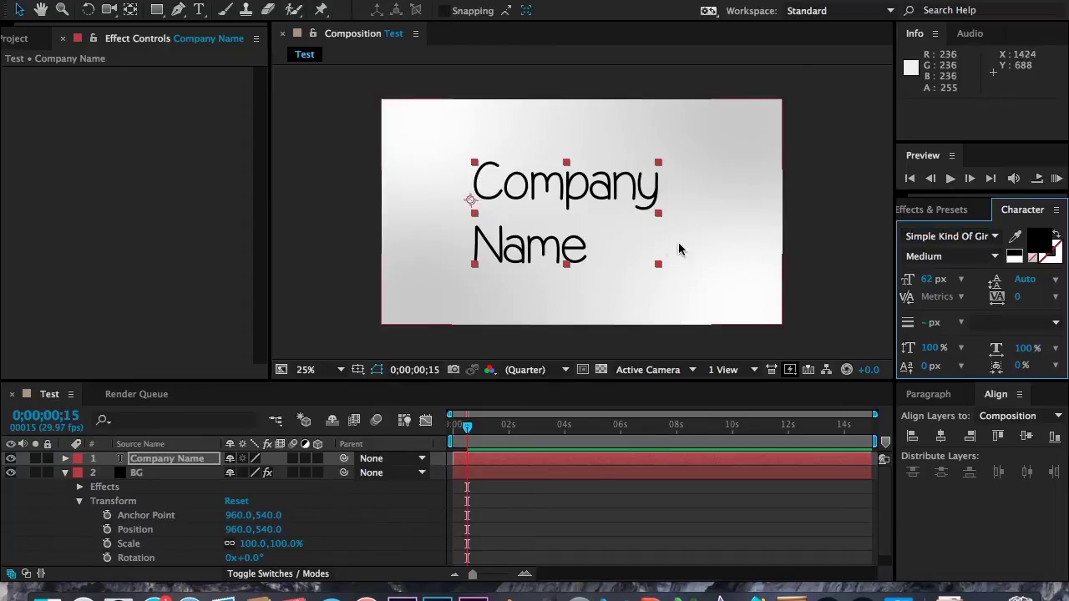
{"action": "mouse_move", "coordinate": [659, 263]}
{"action": "left_mouse_down"}
{"action": "mouse_move", "coordinate": [680, 279]}
{"action": "mouse_move", "coordinate": [676, 271]}
{"action": "left_mouse_up"}
{"action": "left_click", "coordinate": [941, 442]}
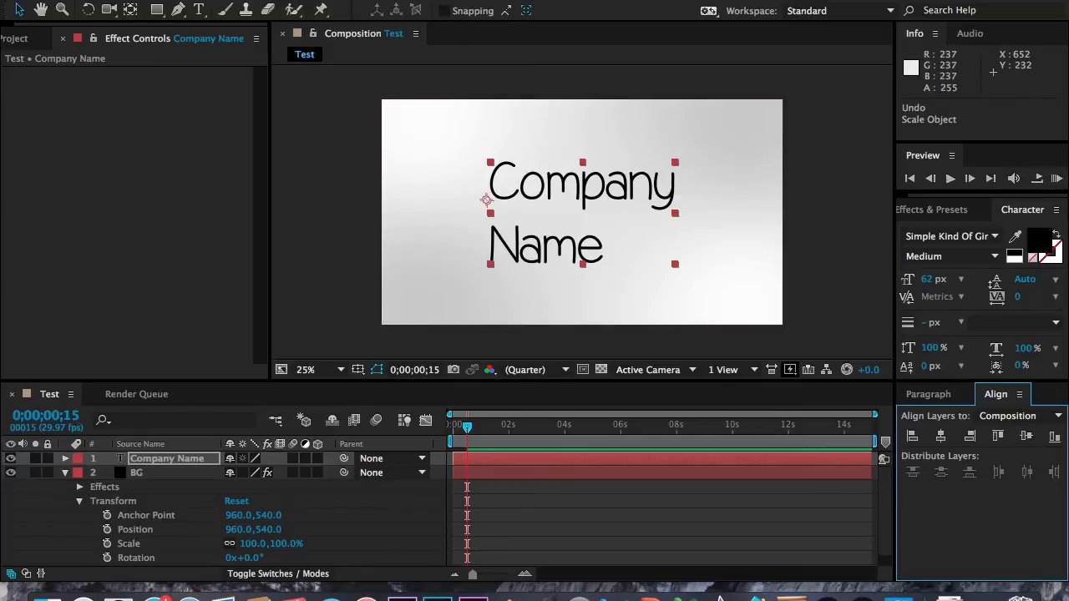
Step: Draw a rectangular mask closely around the Company Name text and expand the mask's properties
{"action": "left_click", "coordinate": [158, 9]}
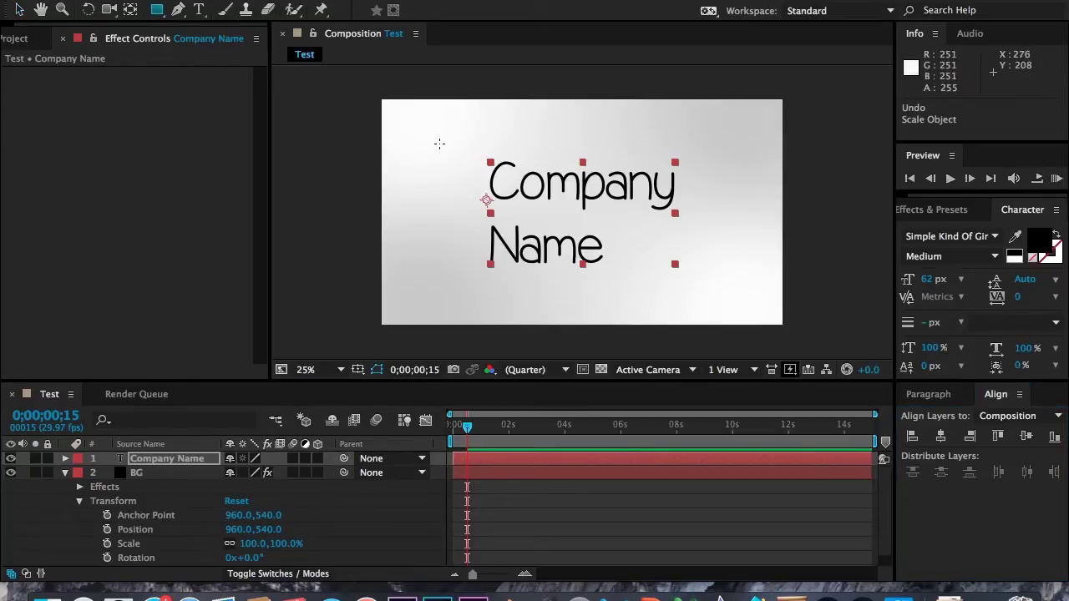
{"action": "left_click_drag", "start_coordinate": [486, 161], "coordinate": [688, 269]}
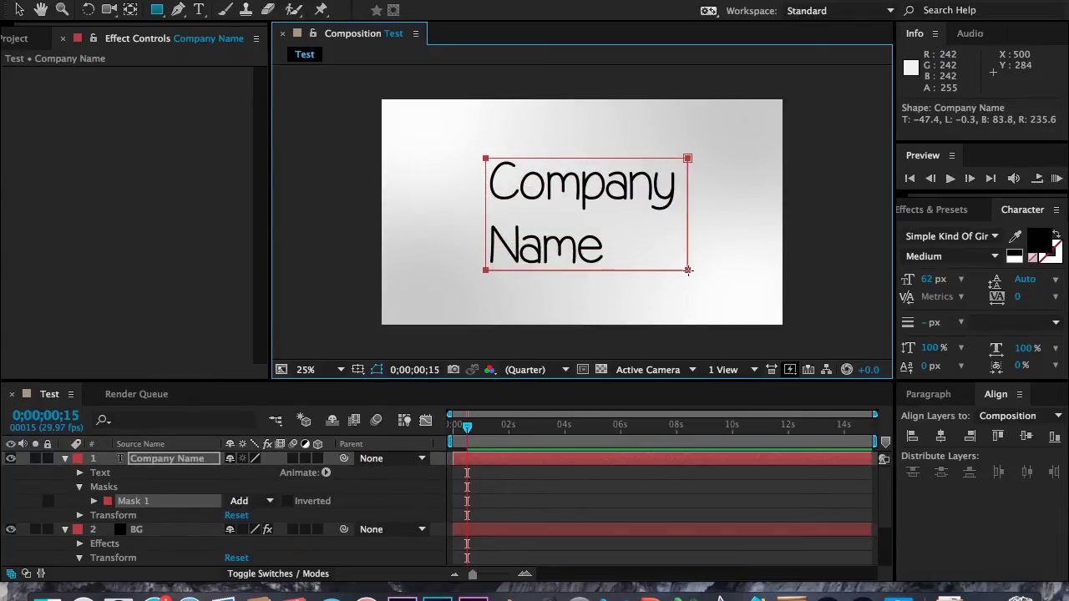
{"action": "mouse_move", "coordinate": [688, 270]}
{"action": "left_mouse_down"}
{"action": "mouse_move", "coordinate": [169, 488]}
{"action": "mouse_move", "coordinate": [330, 393]}
{"action": "mouse_move", "coordinate": [612, 254]}
{"action": "mouse_move", "coordinate": [682, 271]}
{"action": "left_mouse_up"}
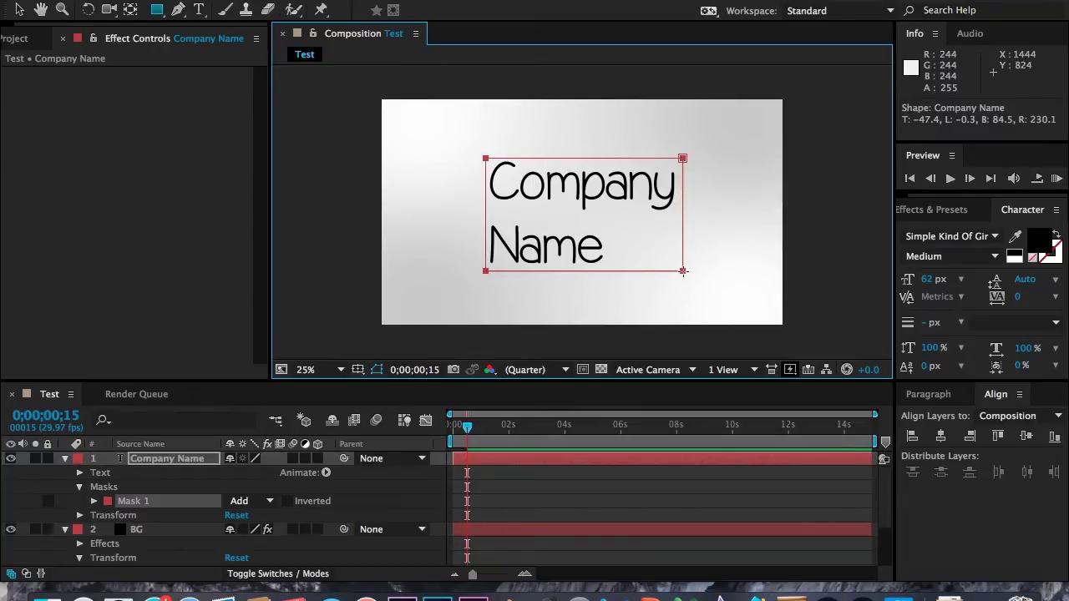
{"action": "left_click", "coordinate": [93, 501]}
{"action": "scroll", "coordinate": [133, 530], "scroll_direction": "down", "scroll_amount": 2}
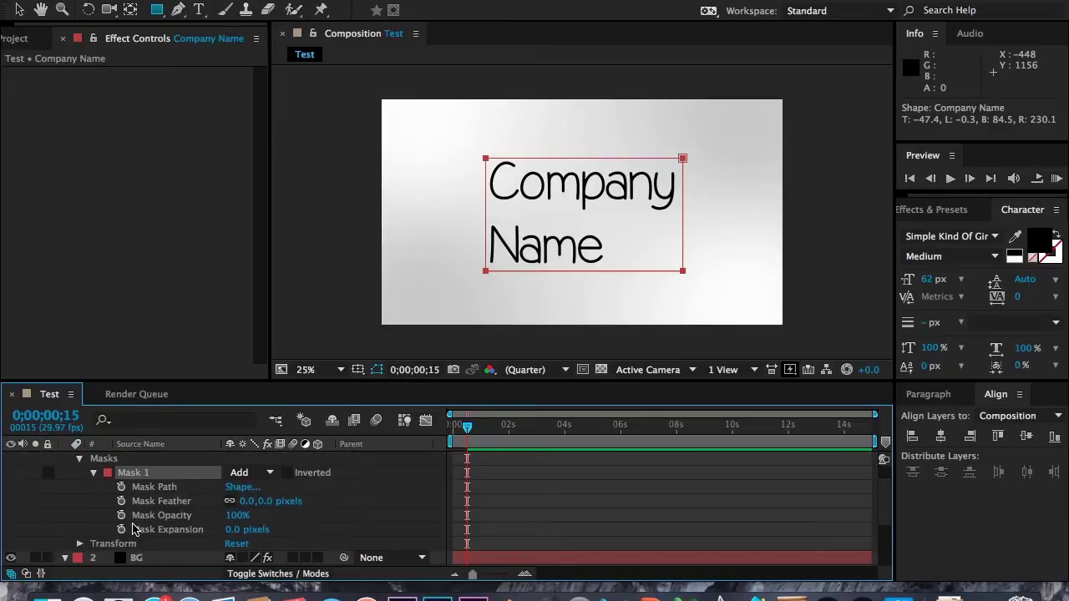
Step: Try out Mask Expansion and Mask Feather amounts on the title's mask, returning the expansion to 0 pixels
{"action": "mouse_move", "coordinate": [233, 530]}
{"action": "left_mouse_down"}
{"action": "mouse_move", "coordinate": [179, 540]}
{"action": "mouse_move", "coordinate": [239, 541]}
{"action": "left_mouse_up"}
{"action": "left_click", "coordinate": [237, 535]}
{"action": "type", "text": "0"}
{"action": "key", "text": "Return"}
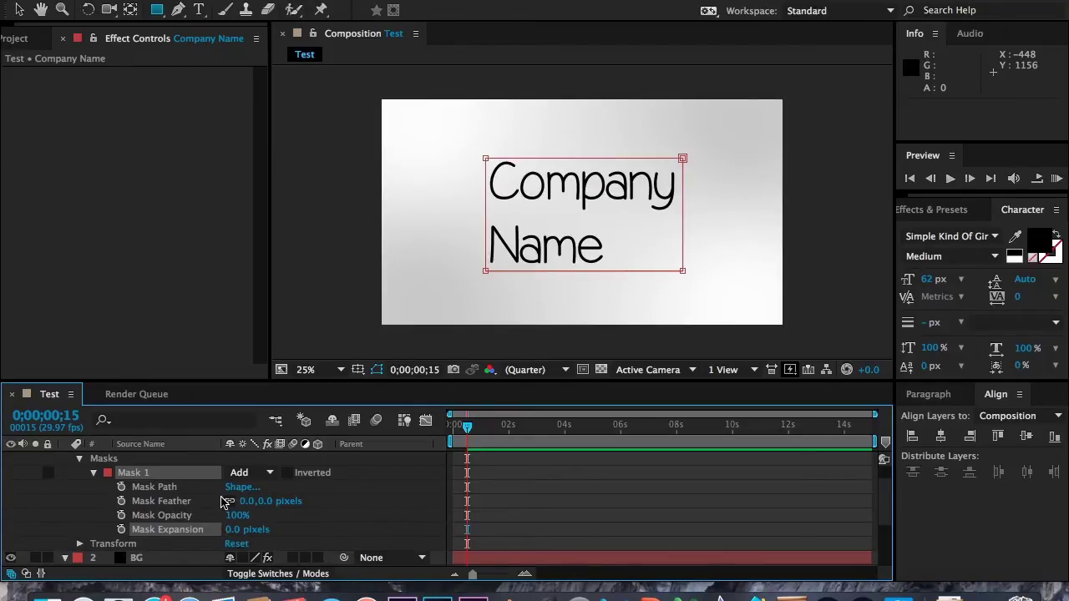
{"action": "left_click_drag", "start_coordinate": [252, 510], "coordinate": [294, 530]}
{"action": "left_click_drag", "start_coordinate": [455, 531], "coordinate": [307, 528]}
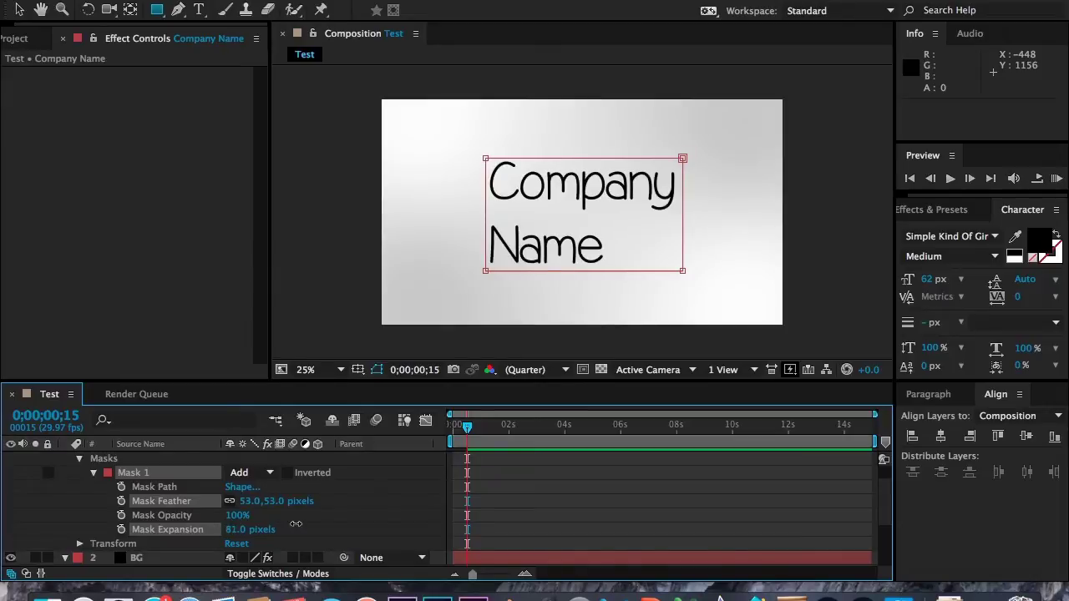
{"action": "left_click", "coordinate": [233, 532]}
{"action": "type", "text": "0"}
{"action": "key", "text": "Return"}
Step: Set the title mask's feather to 60 pixels in both directions
{"action": "left_click", "coordinate": [250, 502]}
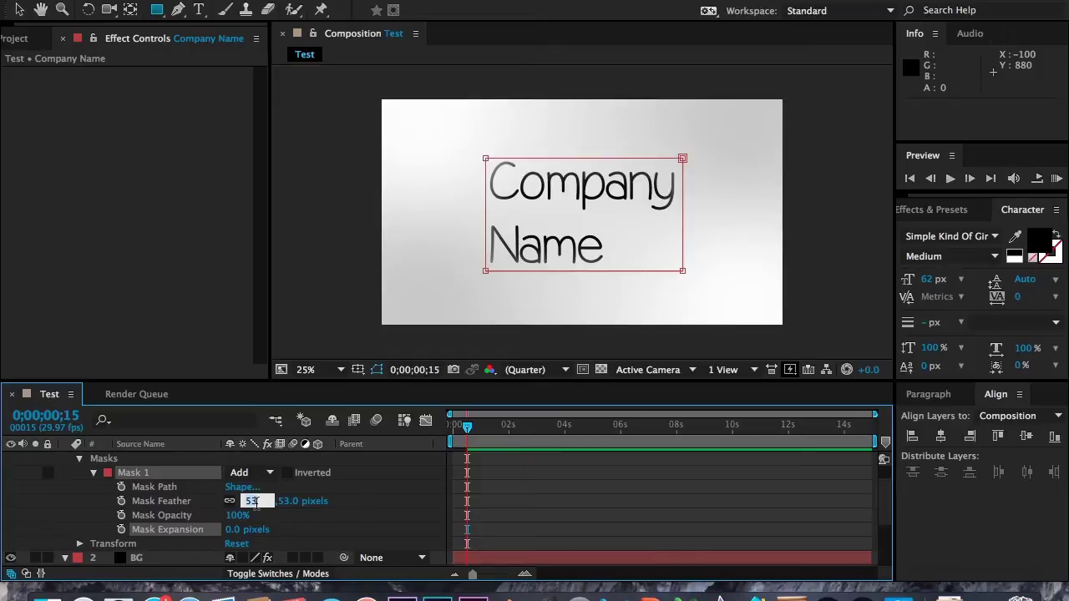
{"action": "type", "text": "60"}
{"action": "key", "text": "Tab"}
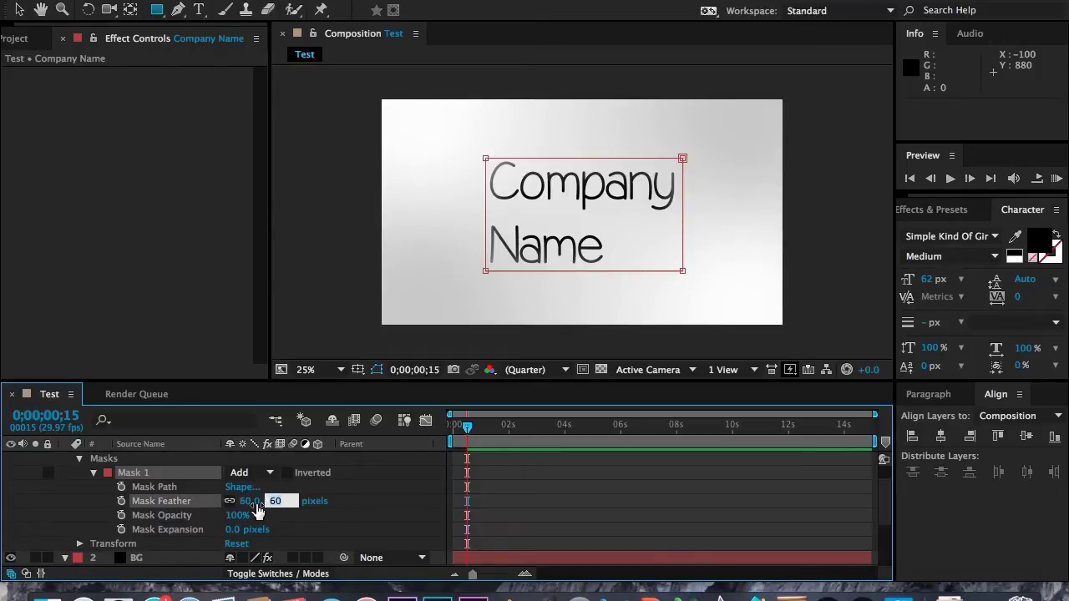
{"action": "left_click", "coordinate": [115, 511]}
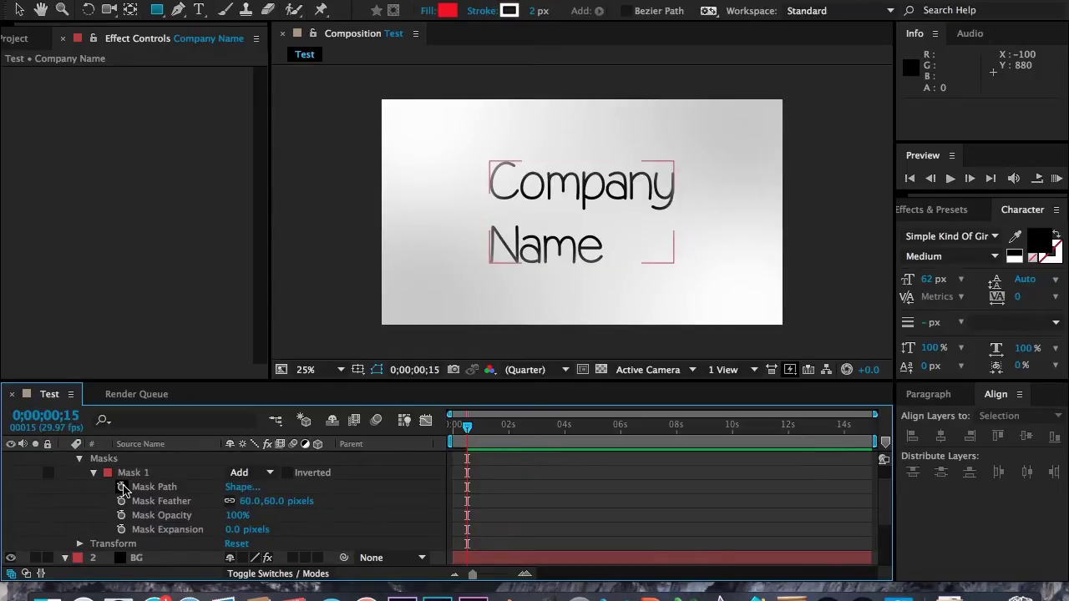
Step: Try enabling Mask Path keyframing at 0;00;00;15 and again at 0;00;01;00, undoing it each time
{"action": "left_click", "coordinate": [122, 487]}
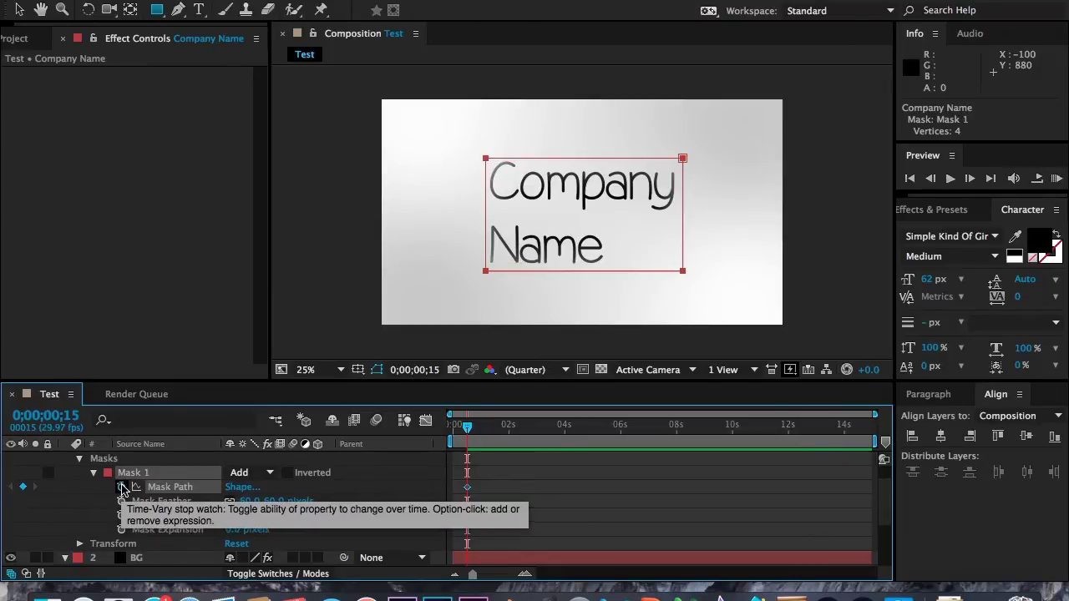
{"action": "left_click", "coordinate": [682, 158]}
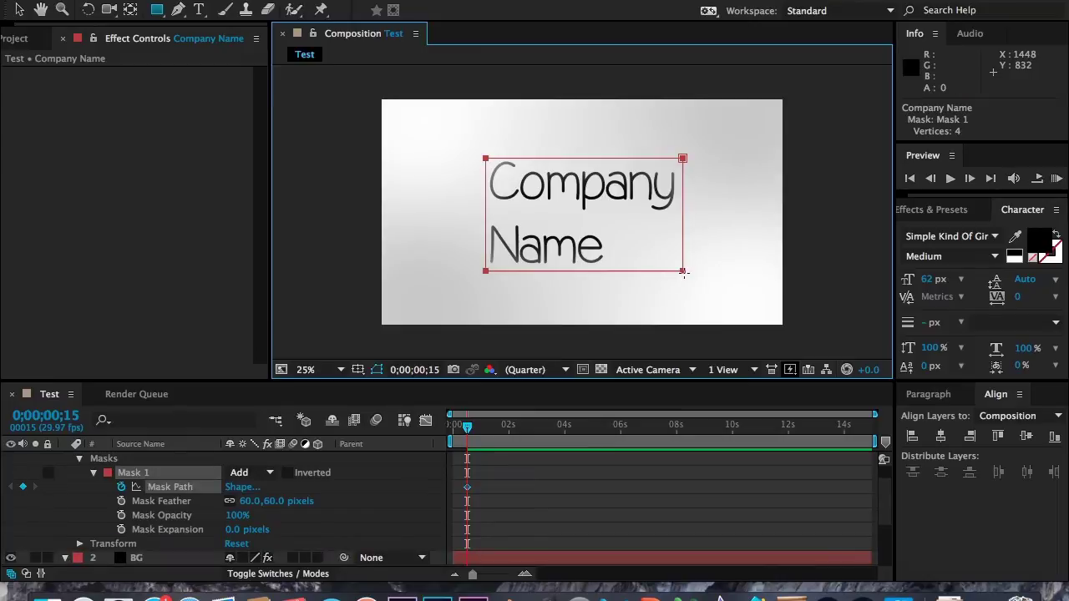
{"action": "key", "text": "super+z"}
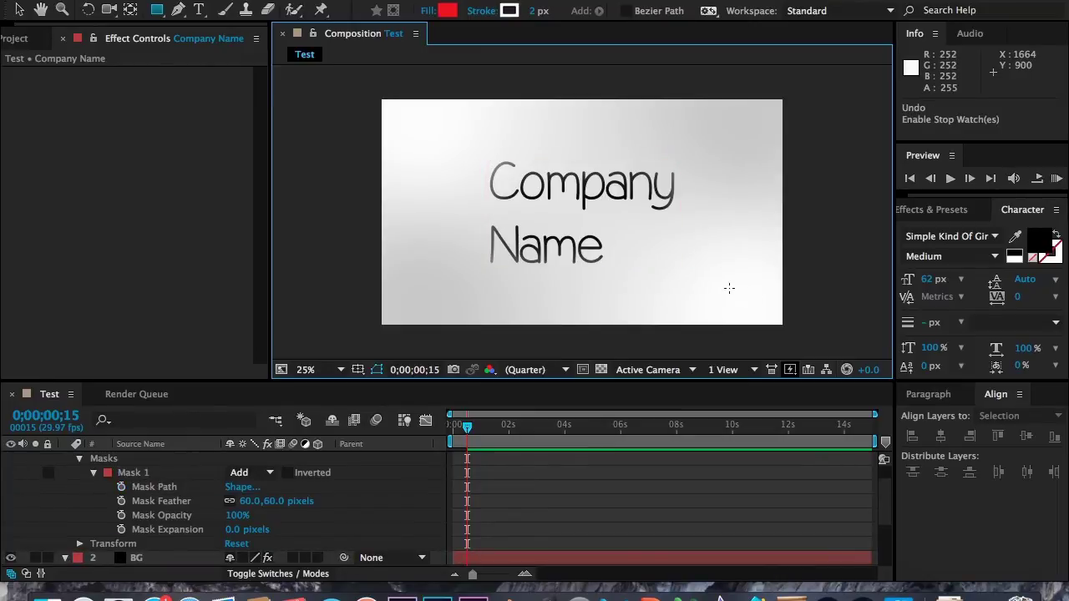
{"action": "mouse_move", "coordinate": [468, 430]}
{"action": "left_mouse_down"}
{"action": "mouse_move", "coordinate": [452, 431]}
{"action": "mouse_move", "coordinate": [471, 431]}
{"action": "left_mouse_up"}
{"action": "left_click", "coordinate": [66, 416]}
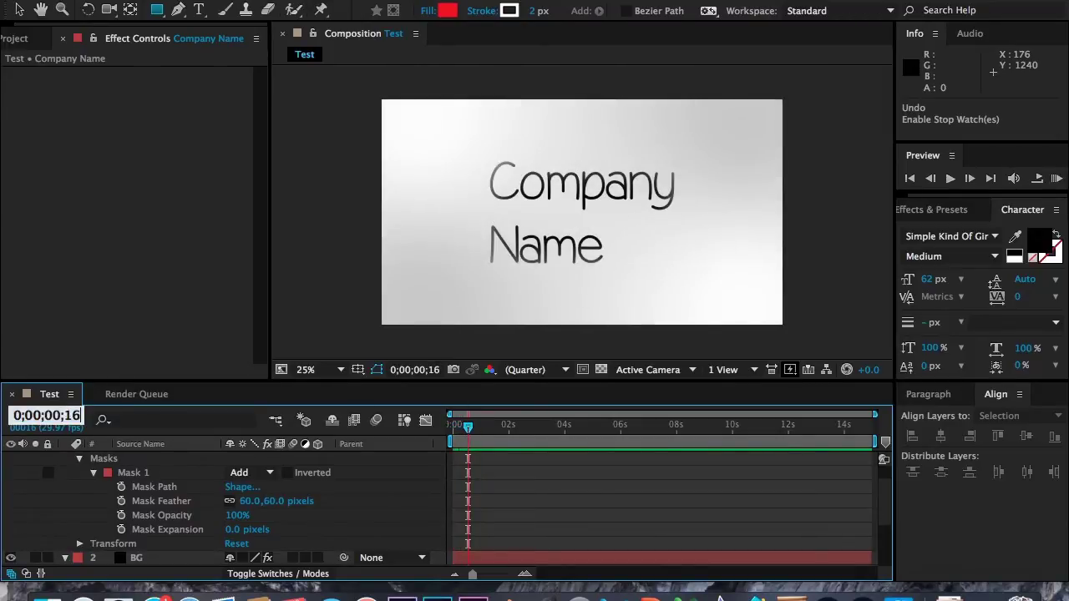
{"action": "key", "text": "Return"}
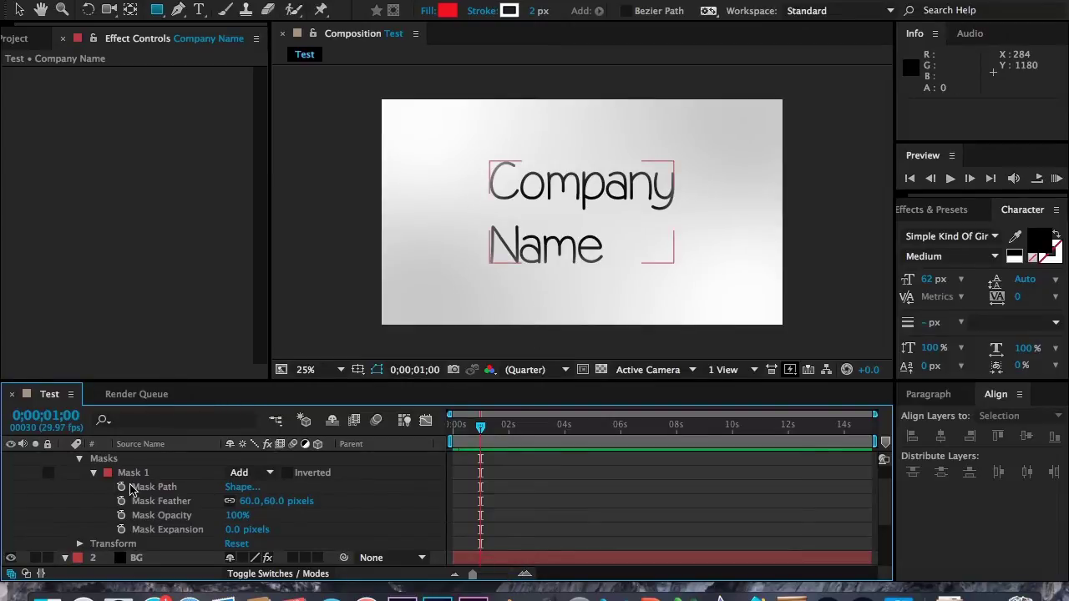
{"action": "left_click", "coordinate": [123, 487]}
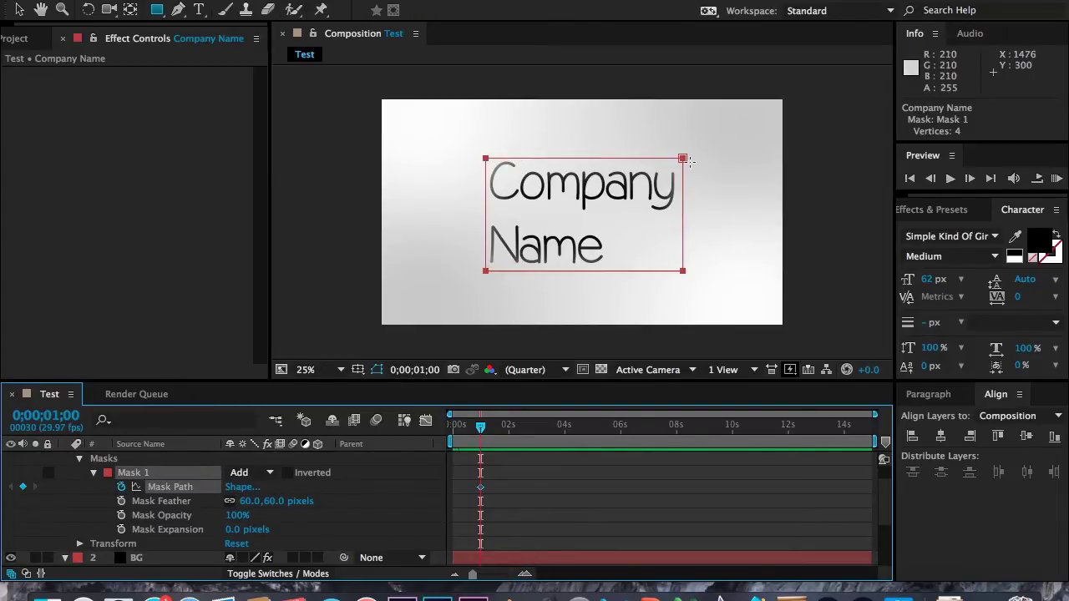
{"action": "key", "text": "super+z"}
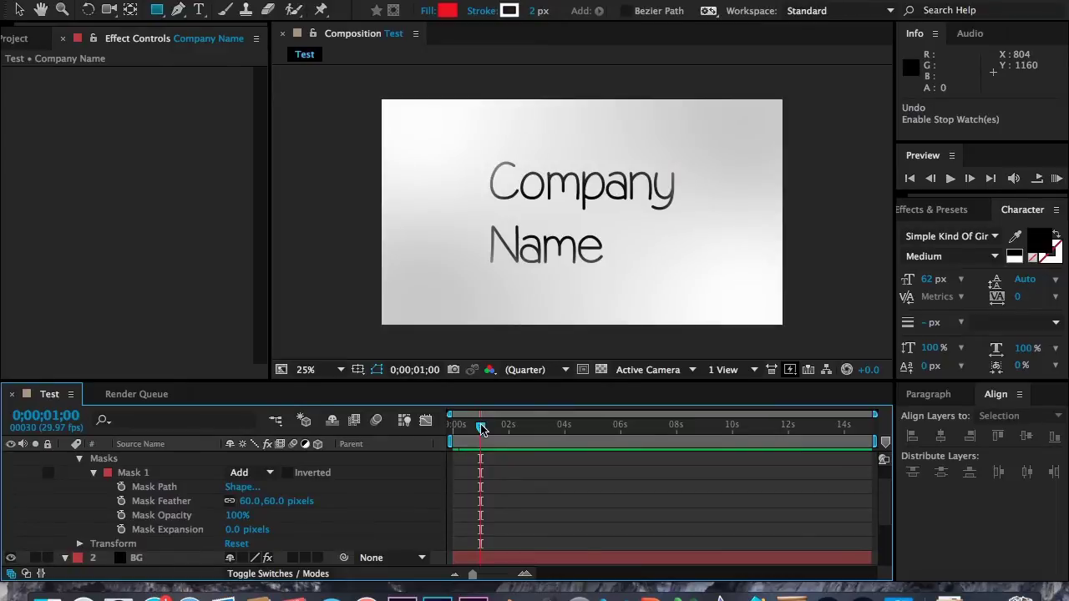
Step: Try a feather of 20 pixels on the title's mask, and settle on 10 pixels in both directions
{"action": "left_click", "coordinate": [274, 501]}
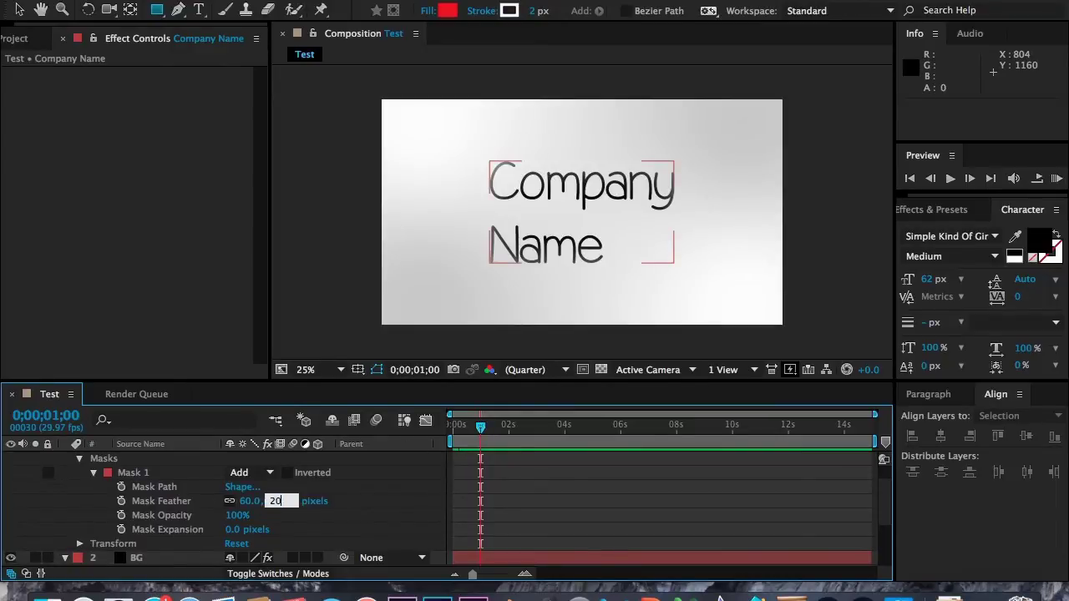
{"action": "key", "text": "Tab"}
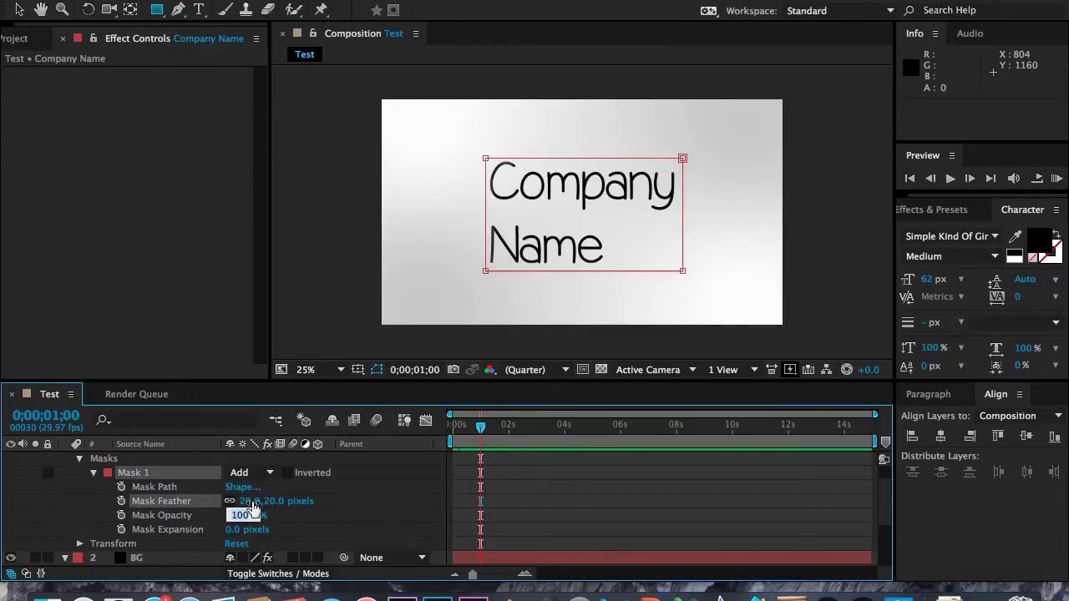
{"action": "left_click", "coordinate": [248, 501]}
{"action": "type", "text": "10"}
{"action": "key", "text": "Tab"}
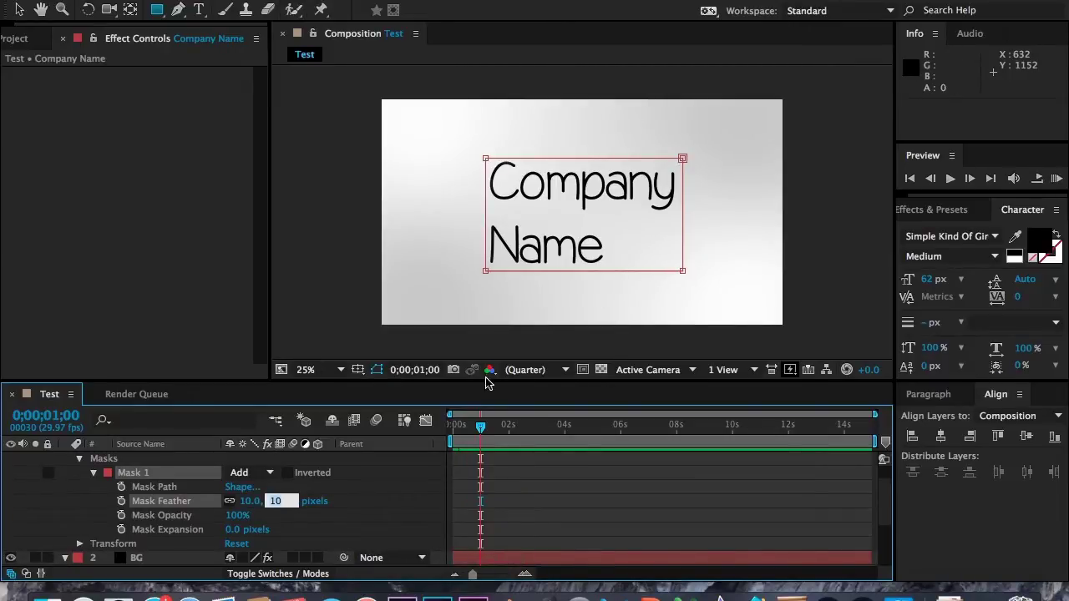
Step: Enable Mask Path keyframing at 0;00;01;20 and move the current time back to 0;00;01;00
{"action": "mouse_move", "coordinate": [480, 430]}
{"action": "left_mouse_down"}
{"action": "mouse_move", "coordinate": [455, 429]}
{"action": "mouse_move", "coordinate": [482, 428]}
{"action": "left_mouse_up"}
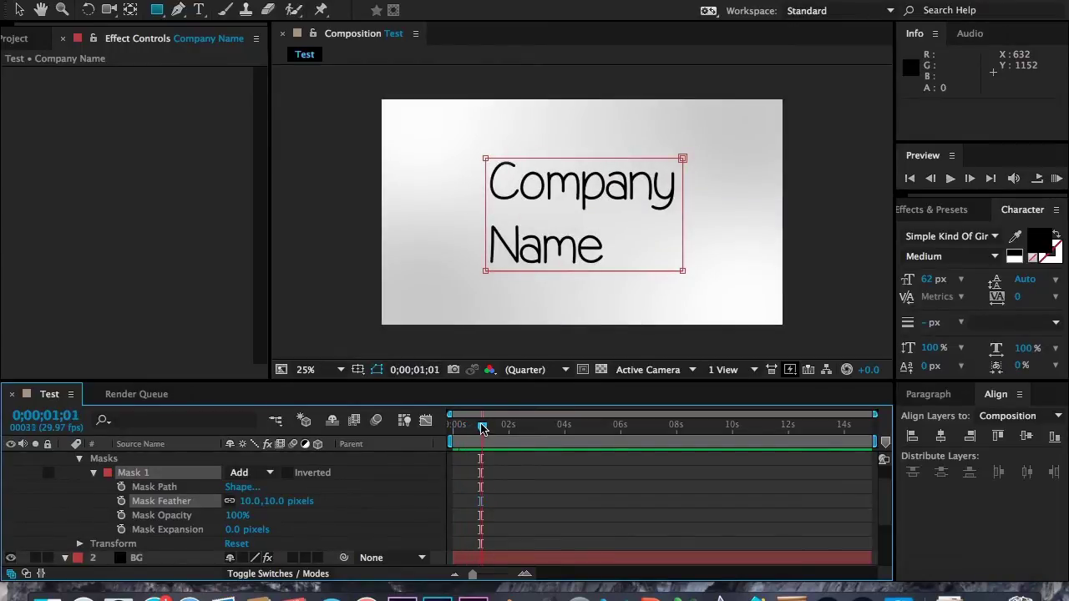
{"action": "left_click", "coordinate": [58, 415]}
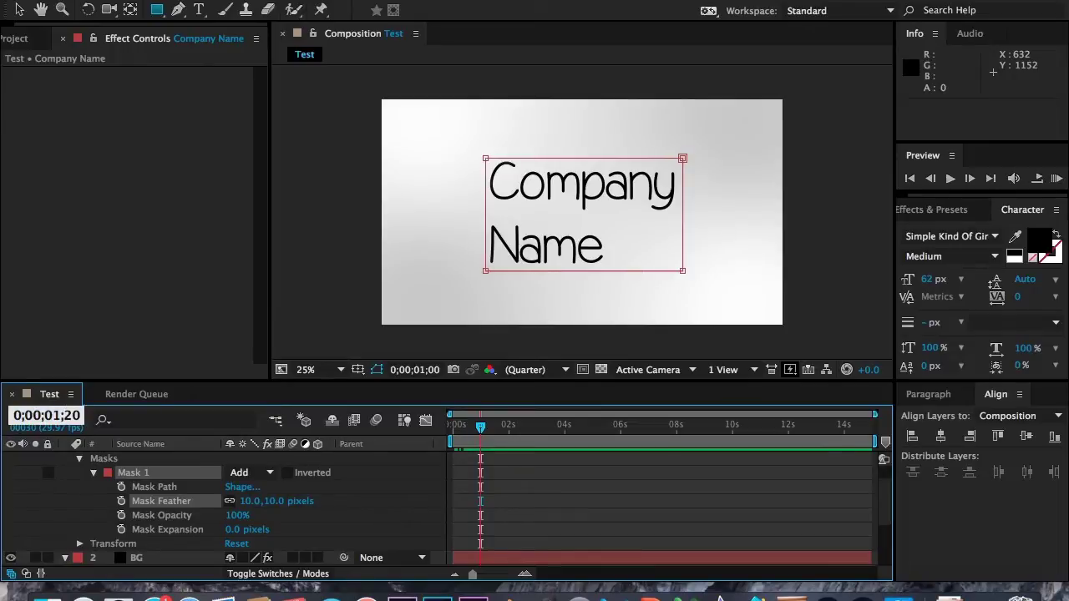
{"action": "type", "text": "20"}
{"action": "key", "text": "Return"}
{"action": "left_click", "coordinate": [121, 488]}
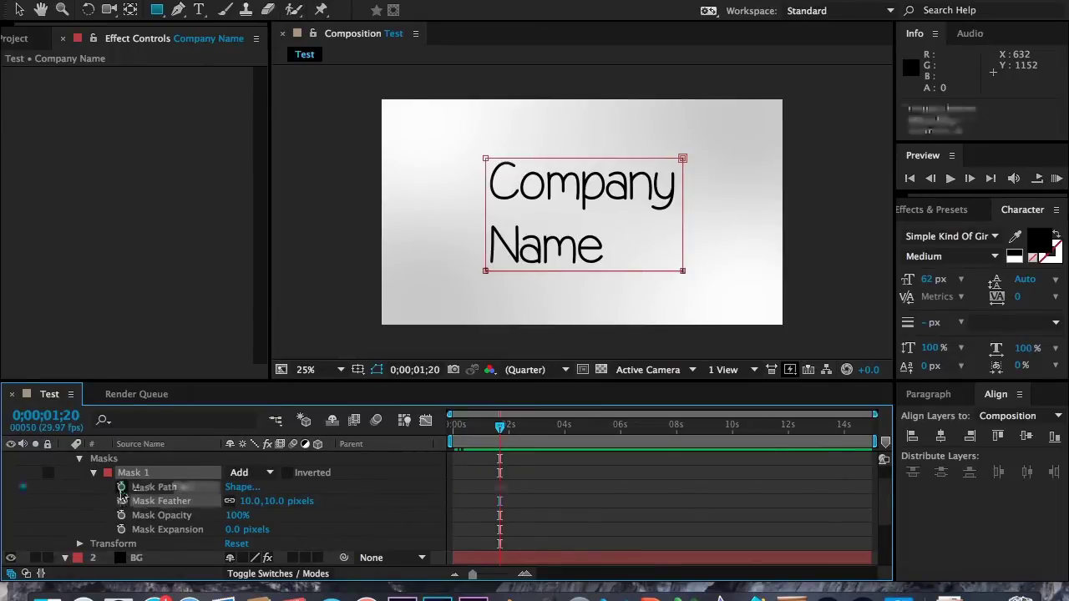
{"action": "left_click", "coordinate": [71, 415]}
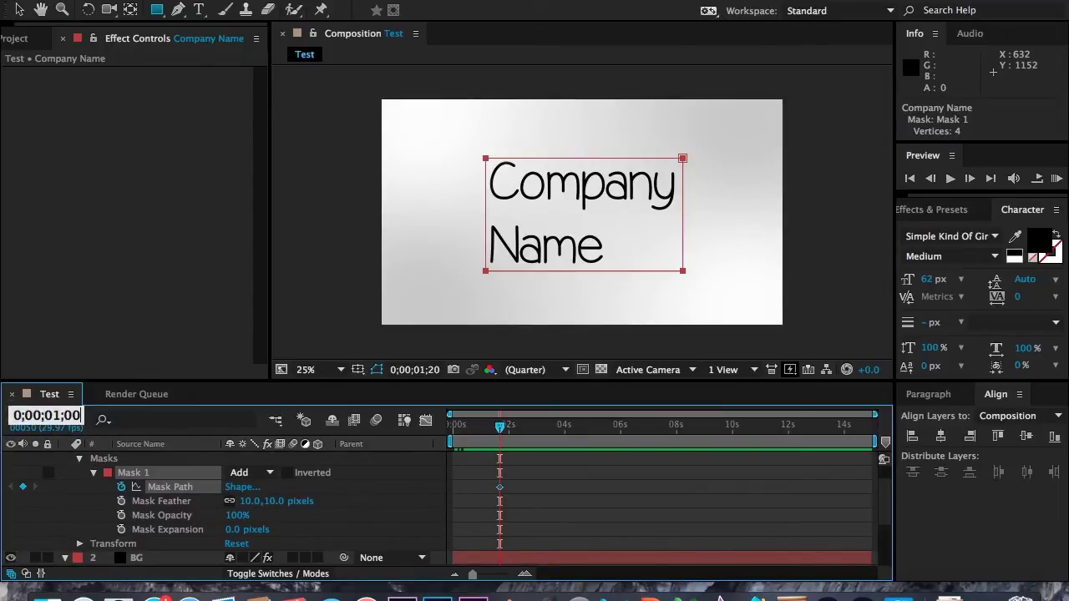
{"action": "key", "text": "Return"}
{"action": "left_click", "coordinate": [681, 157]}
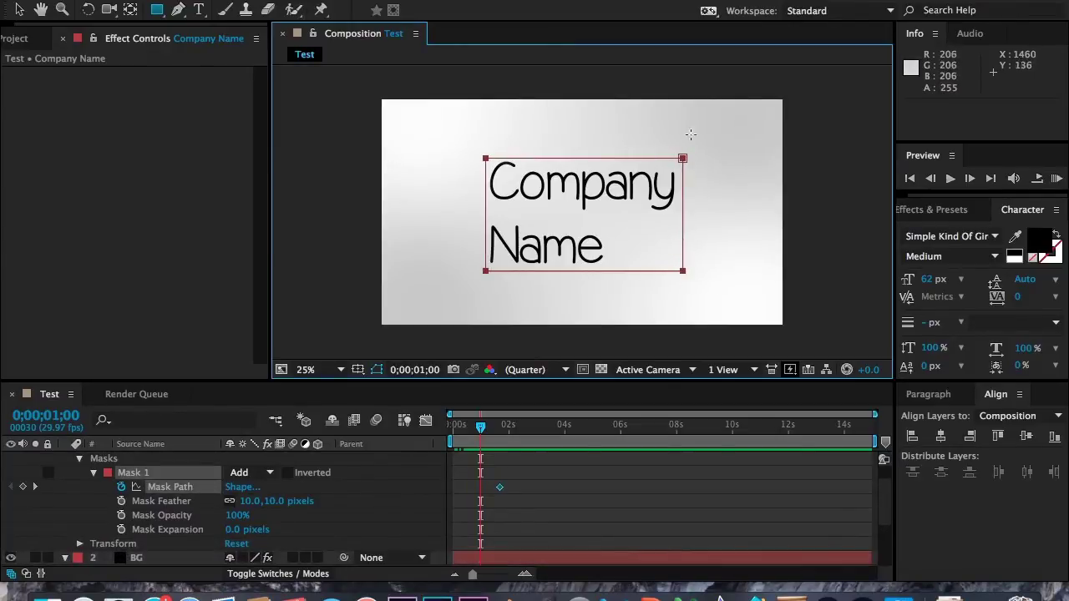
{"action": "left_click_drag", "start_coordinate": [682, 158], "coordinate": [511, 194]}
{"action": "key", "text": "super+z"}
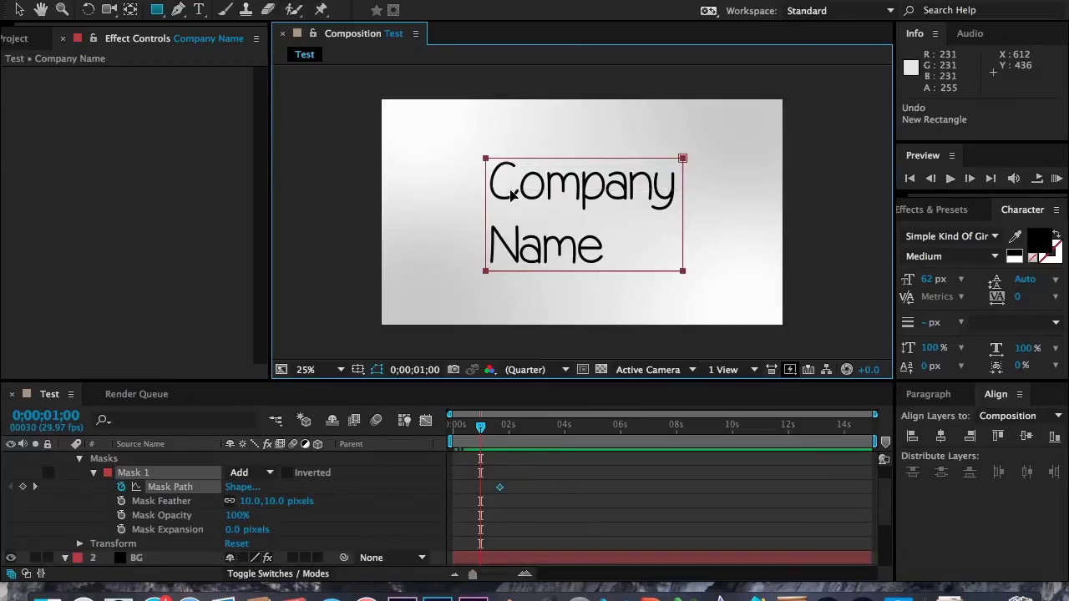
Step: At 0;00;01;00, move the mask's two right corner points onto its left corners so the title is fully hidden
{"action": "left_click", "coordinate": [19, 9]}
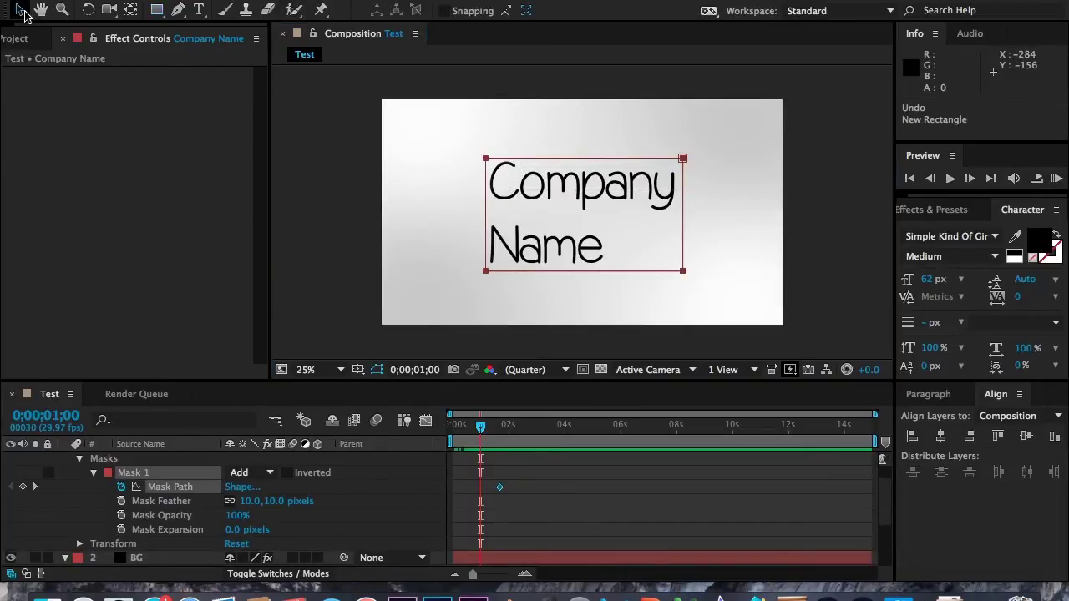
{"action": "left_click", "coordinate": [684, 274]}
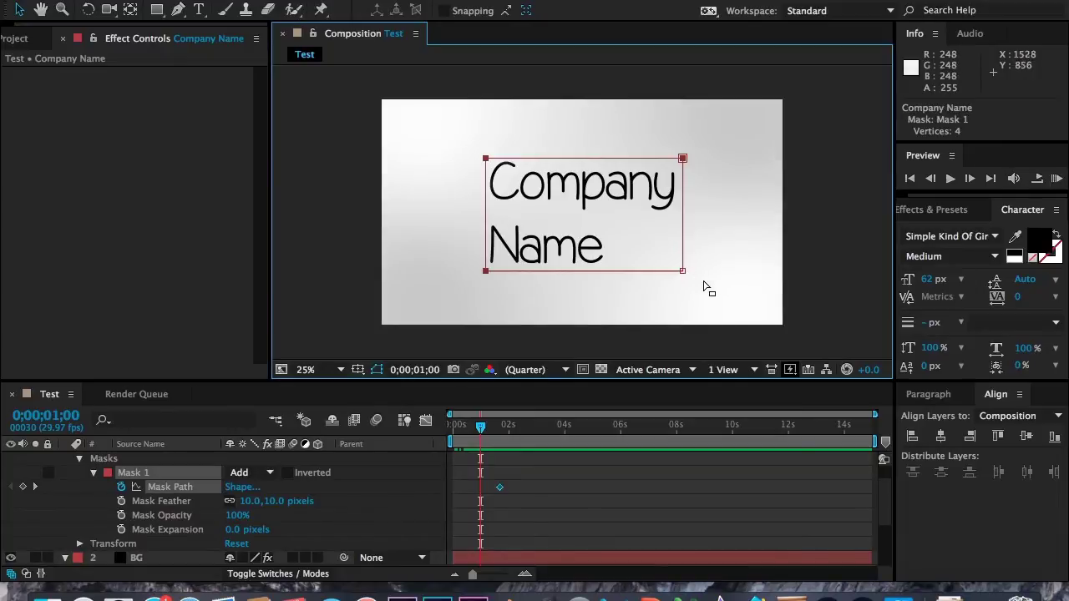
{"action": "left_click_drag", "start_coordinate": [682, 159], "coordinate": [487, 157]}
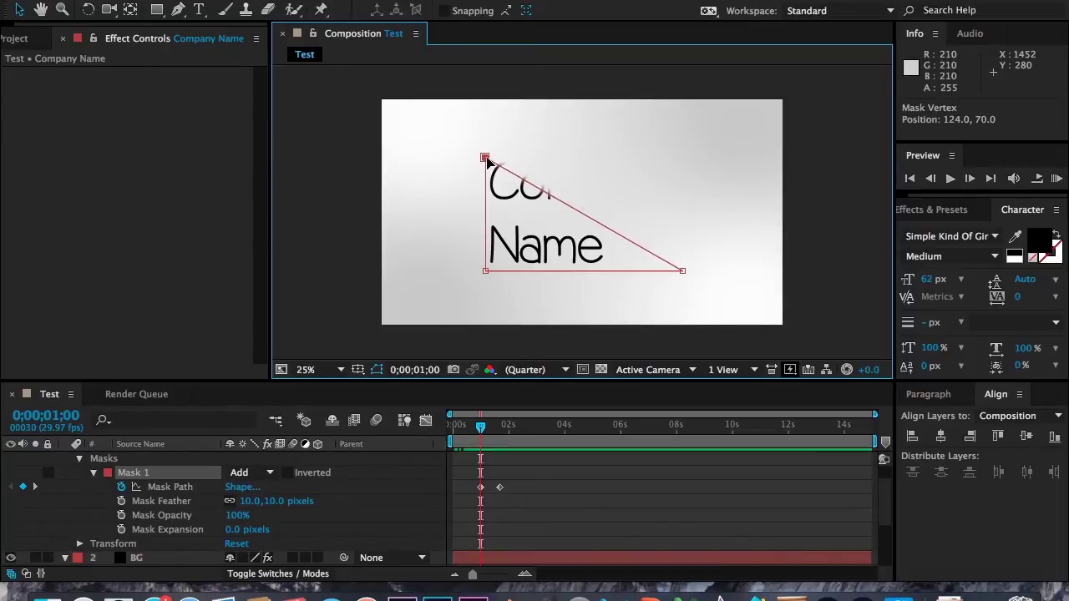
{"action": "left_click_drag", "start_coordinate": [682, 272], "coordinate": [487, 275]}
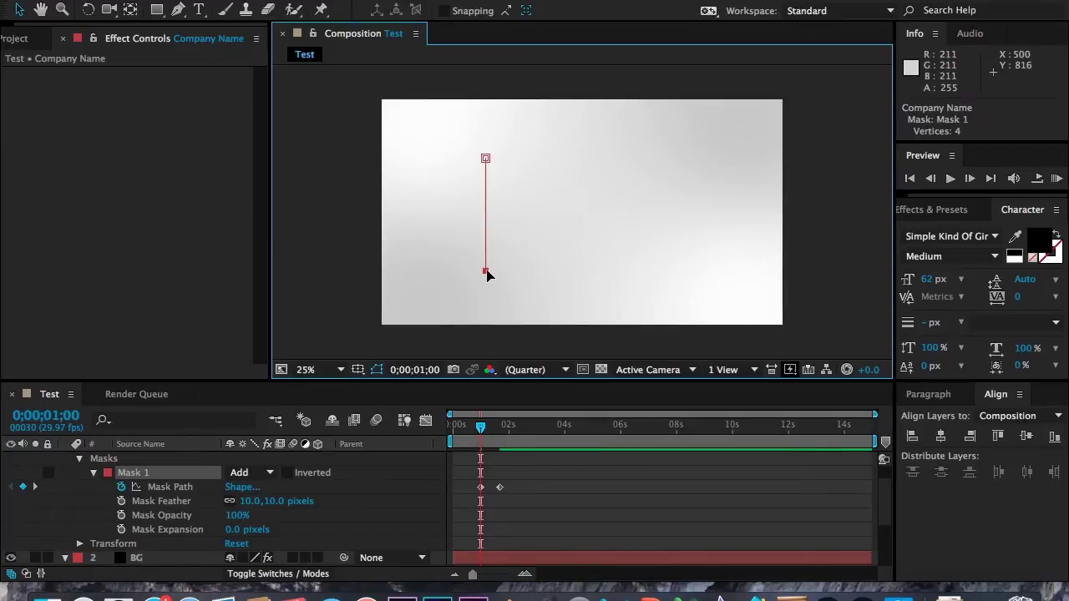
Step: Preview the composition to check the title's left-to-right mask reveal, including playback from the start
{"action": "left_click", "coordinate": [1056, 178]}
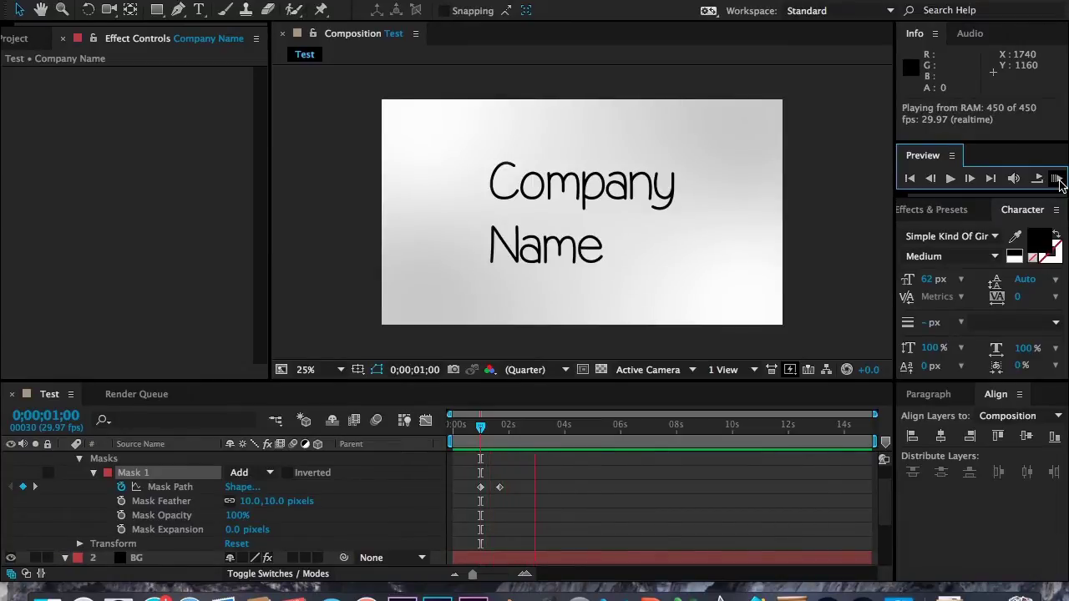
{"action": "left_click", "coordinate": [1057, 183]}
{"action": "left_click", "coordinate": [1057, 182]}
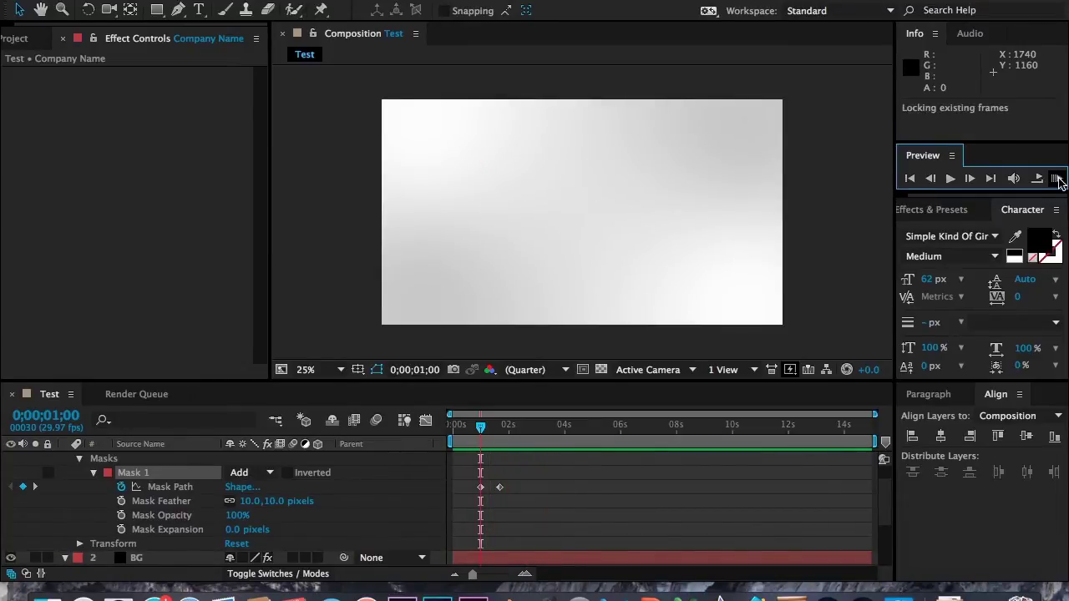
{"action": "left_click", "coordinate": [1057, 182]}
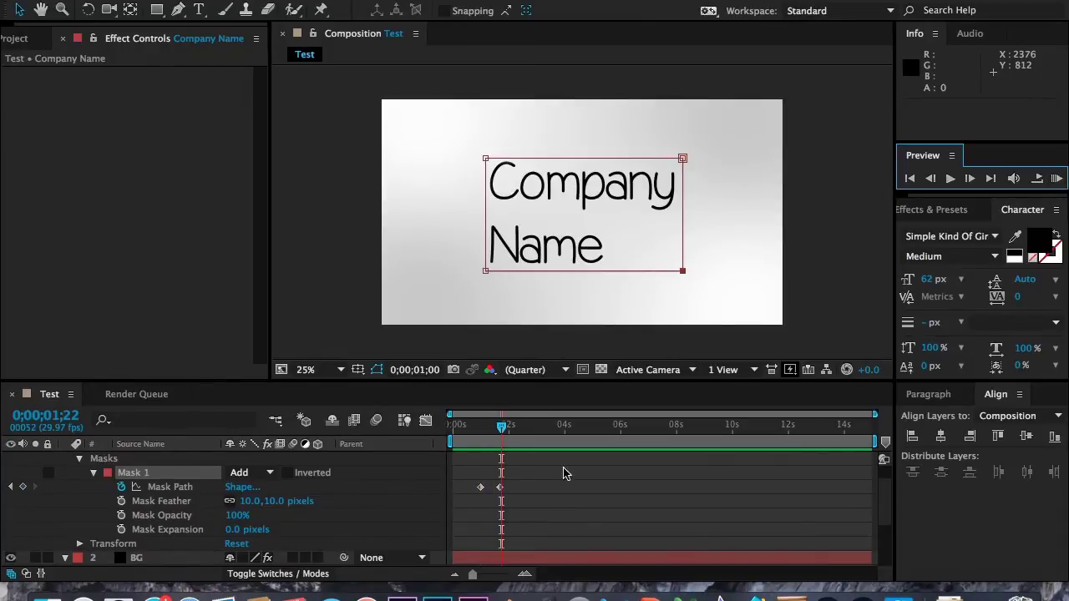
{"action": "left_click_drag", "start_coordinate": [504, 427], "coordinate": [417, 446]}
{"action": "key", "text": "space"}
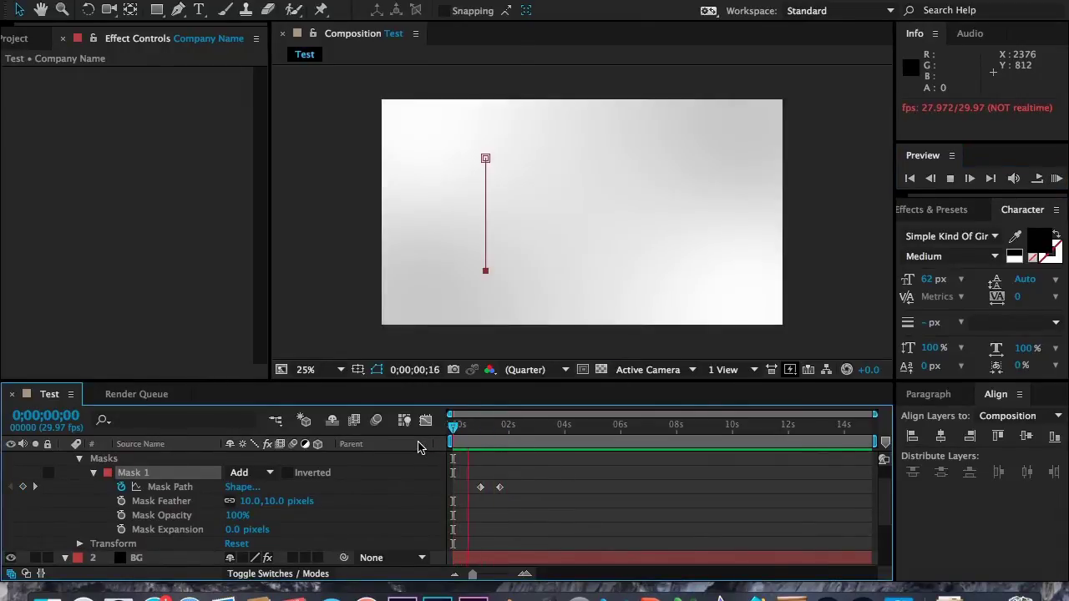
{"action": "key", "text": "space"}
Step: Move the current time to 0;00;03;00 and collapse the Company Name layer's properties
{"action": "left_click_drag", "start_coordinate": [520, 431], "coordinate": [537, 435]}
{"action": "scroll", "coordinate": [393, 461], "scroll_direction": "up", "scroll_amount": 1}
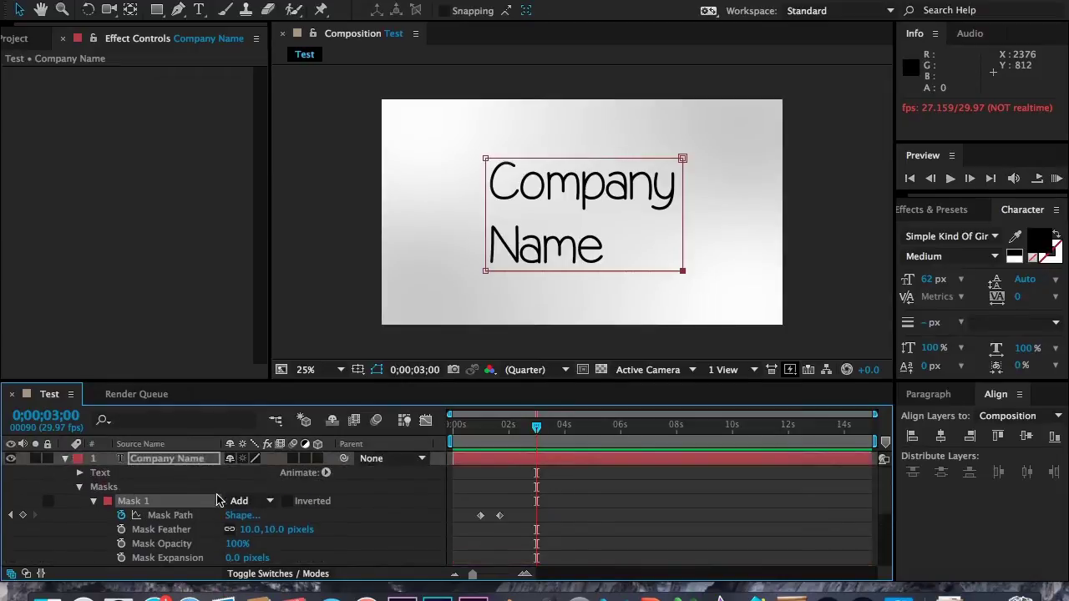
{"action": "left_click", "coordinate": [65, 458]}
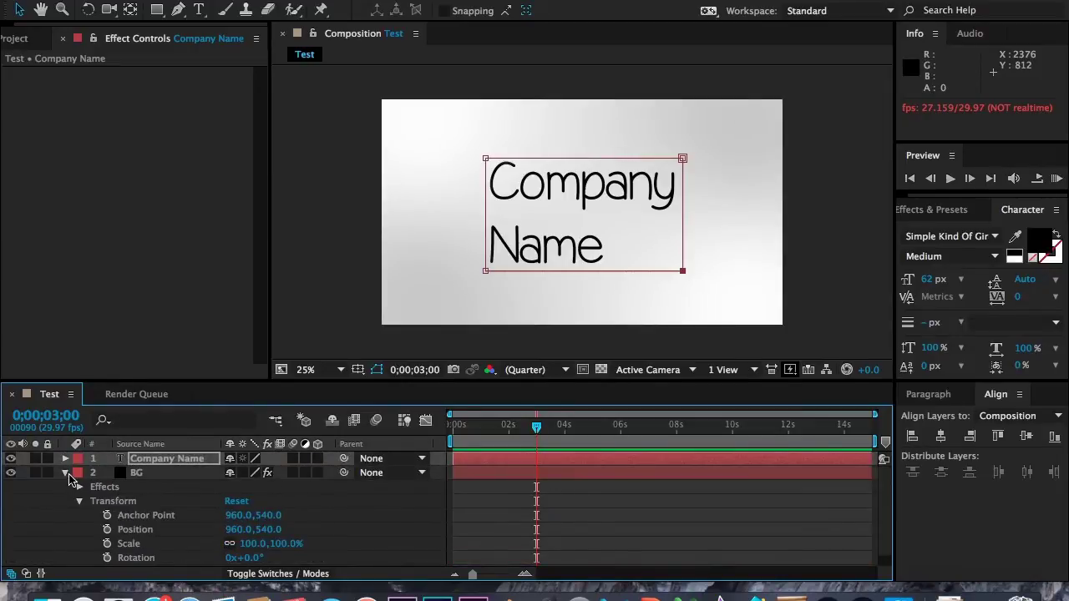
Step: Pre-compose the Company Name and BG layers together into a new composition named Pre-comp 1
{"action": "left_click", "coordinate": [65, 472]}
{"action": "left_click", "coordinate": [144, 478], "text": "shift"}
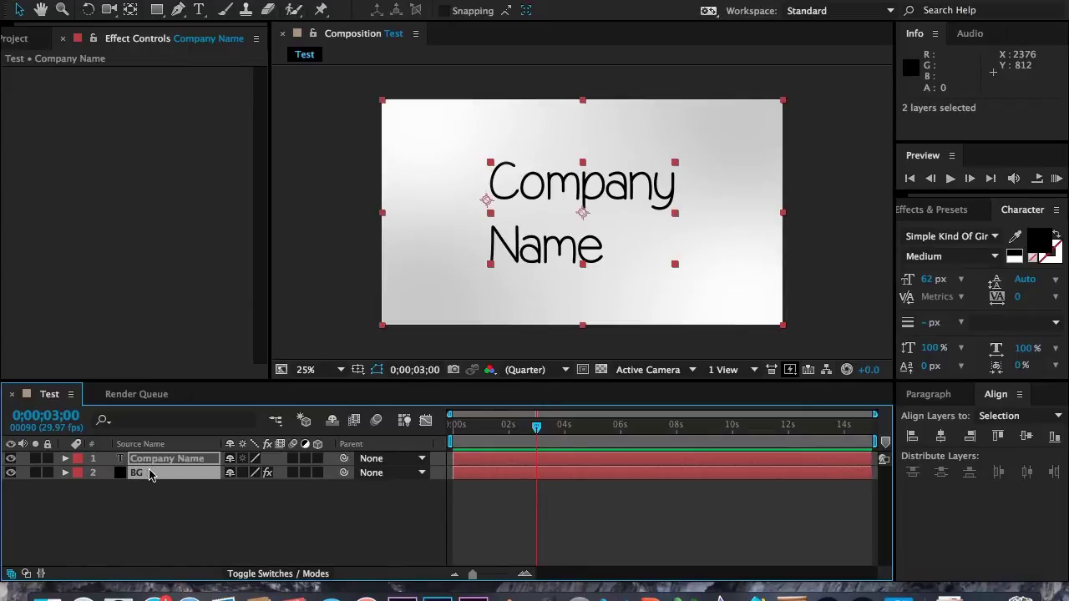
{"action": "right_click", "coordinate": [150, 475]}
{"action": "left_click", "coordinate": [195, 444]}
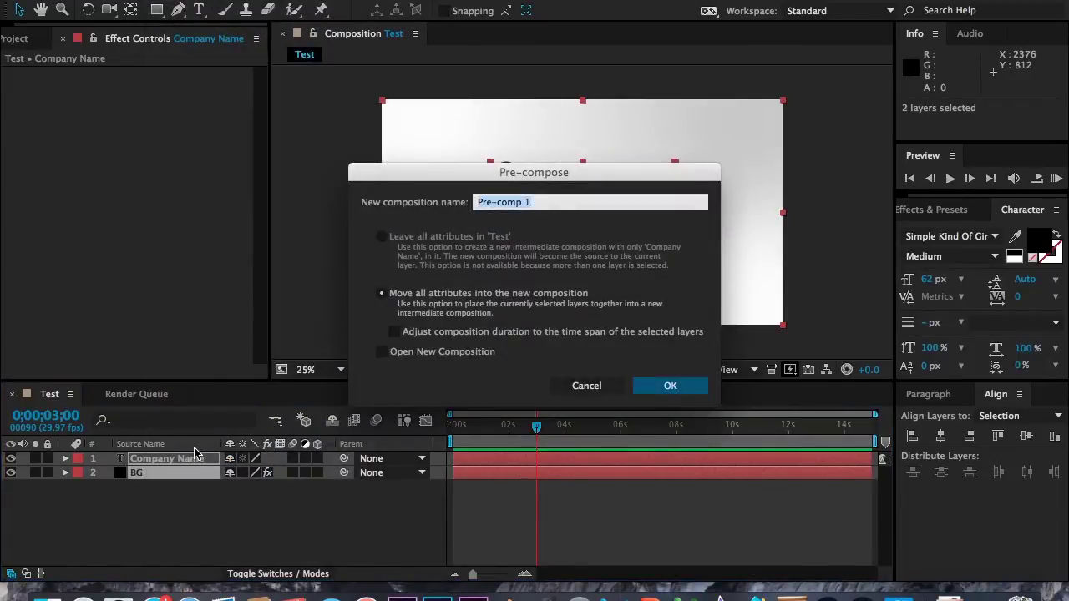
{"action": "key", "text": "Return"}
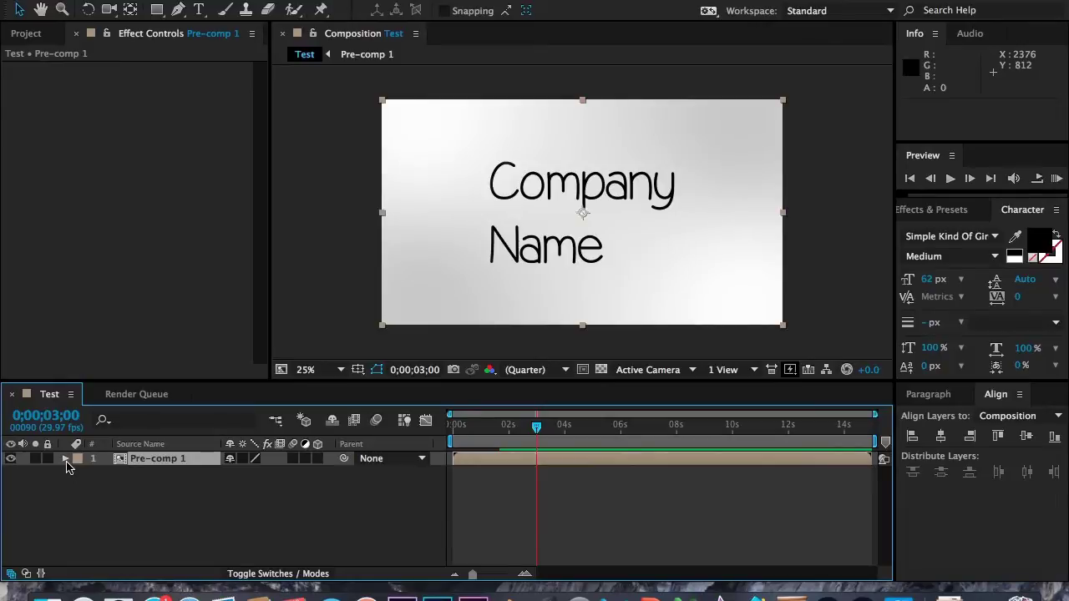
Step: Expand the Pre-comp 1 layer's Transform properties and enable Opacity keyframing at 0;00;03;00
{"action": "left_click", "coordinate": [69, 464]}
{"action": "left_click", "coordinate": [72, 473]}
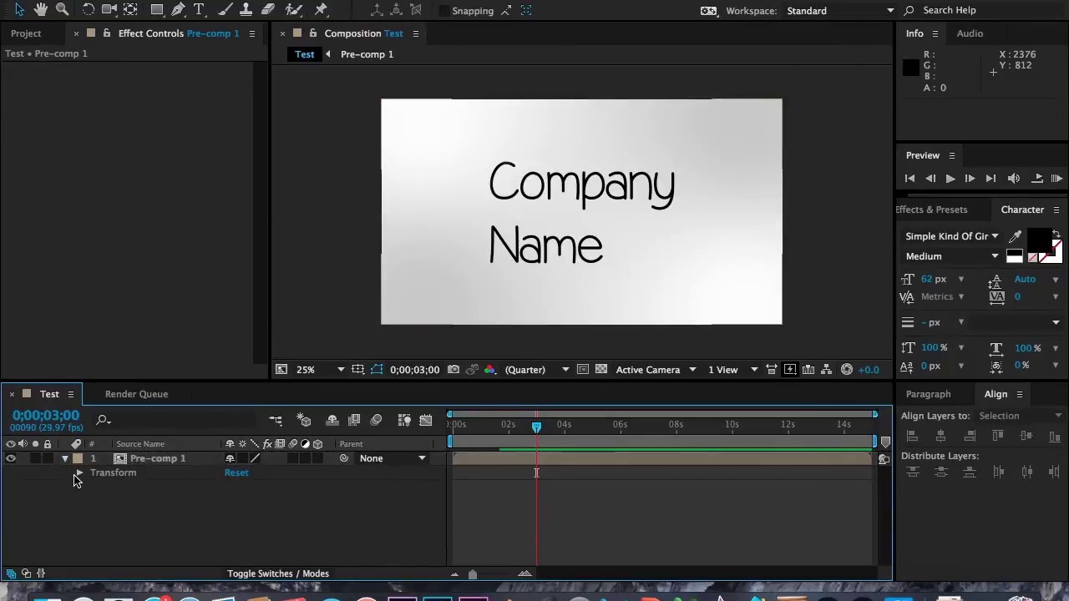
{"action": "left_click", "coordinate": [79, 473]}
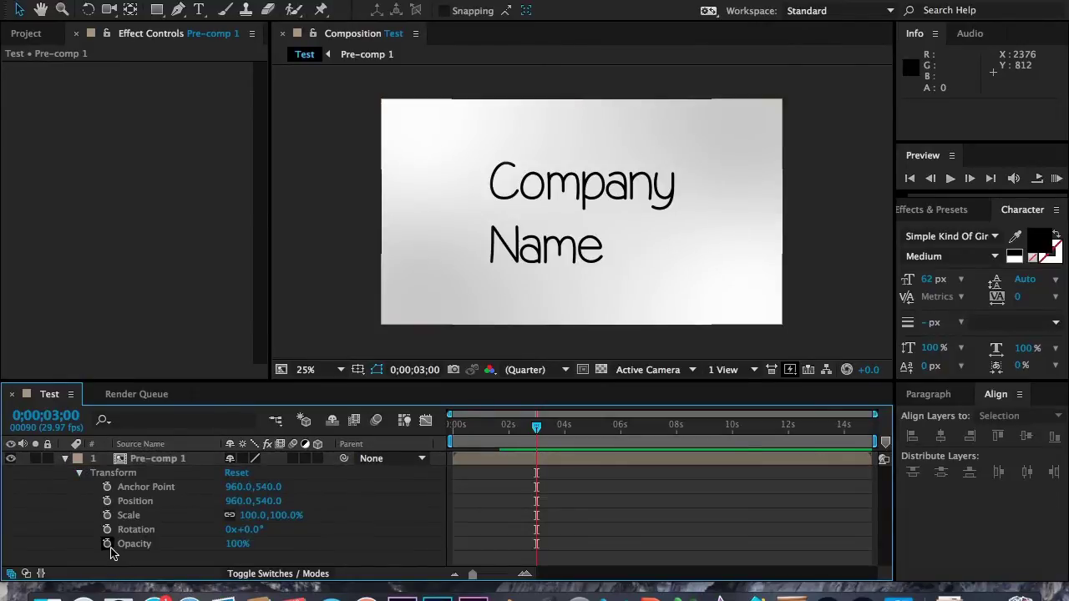
{"action": "left_click", "coordinate": [107, 544]}
Step: At 0;00;04;00, set the Pre-comp 1 layer's Opacity to 0% to fade it out
{"action": "left_click", "coordinate": [46, 415]}
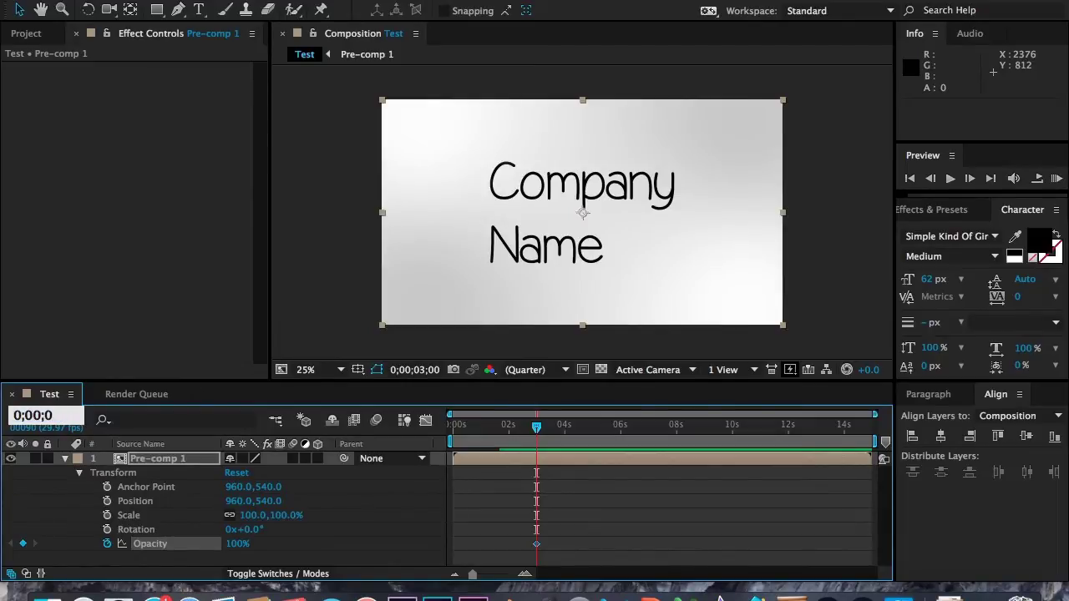
{"action": "key", "text": "Return"}
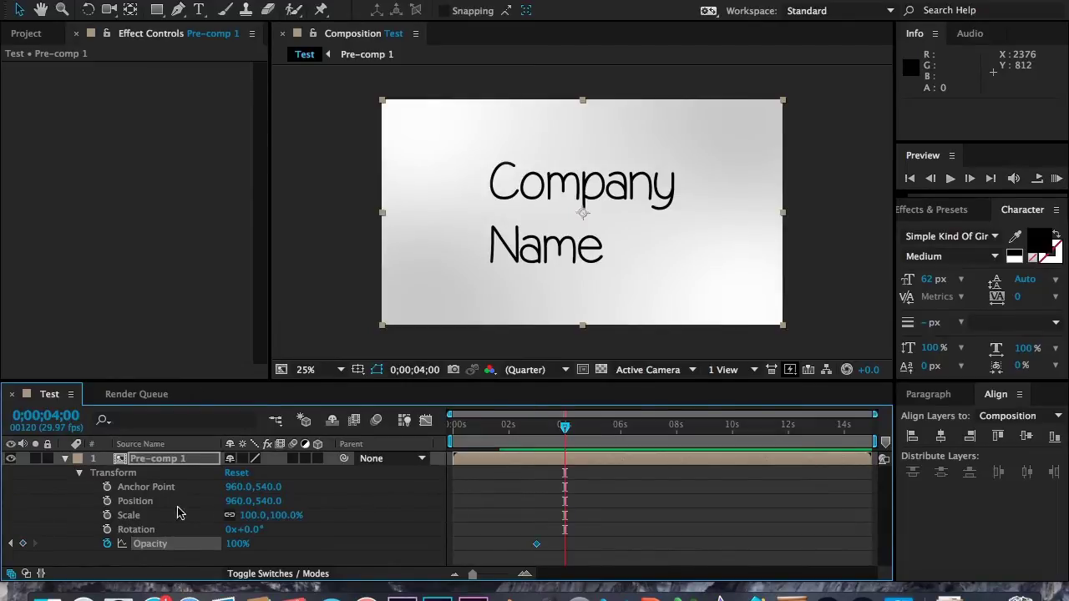
{"action": "left_click", "coordinate": [237, 544]}
{"action": "type", "text": "0"}
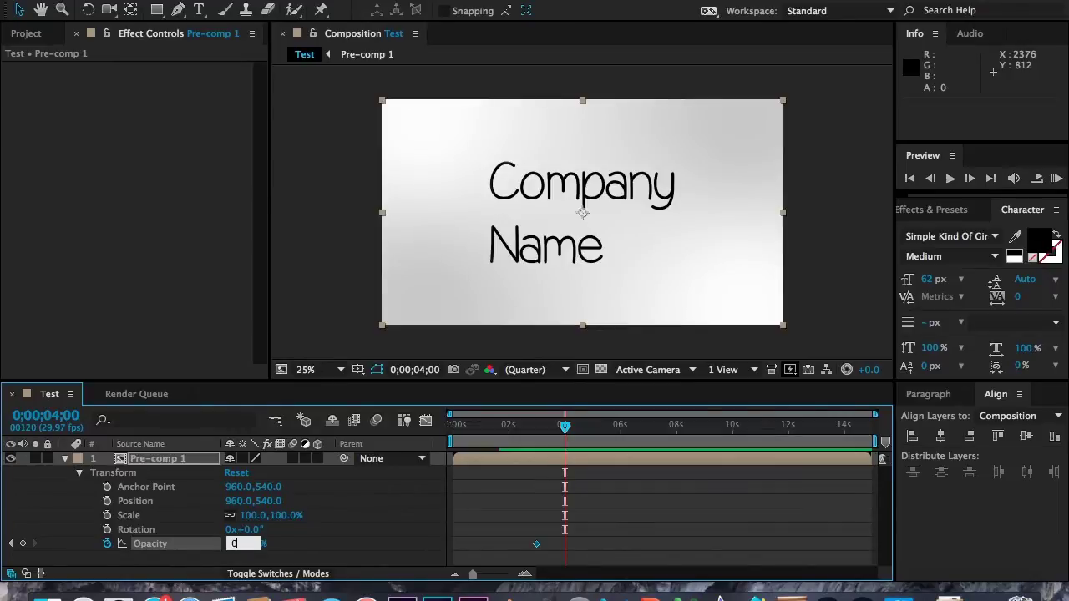
{"action": "key", "text": "Return"}
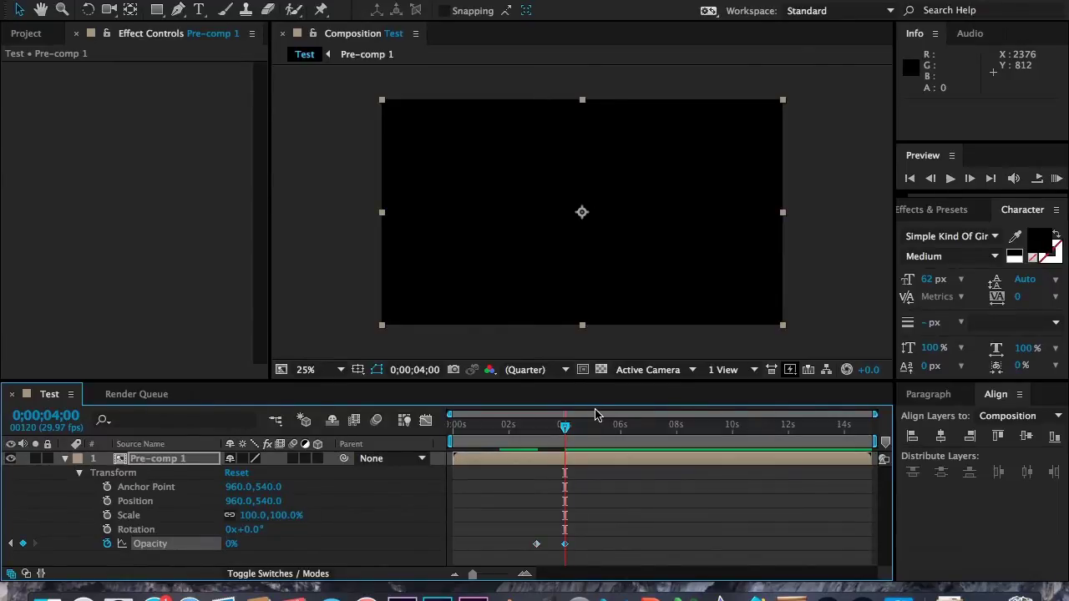
Step: Set the Test composition's duration to 0;00;04;00 and preview the complete animation
{"action": "key", "text": "super+k"}
{"action": "double_click", "coordinate": [460, 362]}
{"action": "type", "text": "1"}
{"action": "key", "text": "BackSpace"}
{"action": "type", "text": "0;00;04;00"}
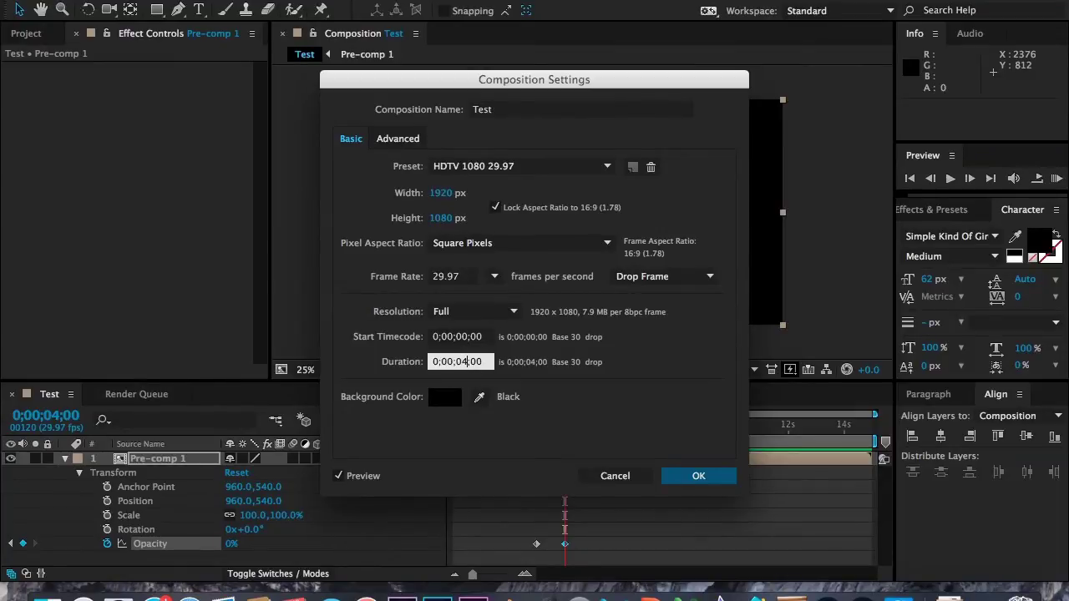
{"action": "key", "text": "Return"}
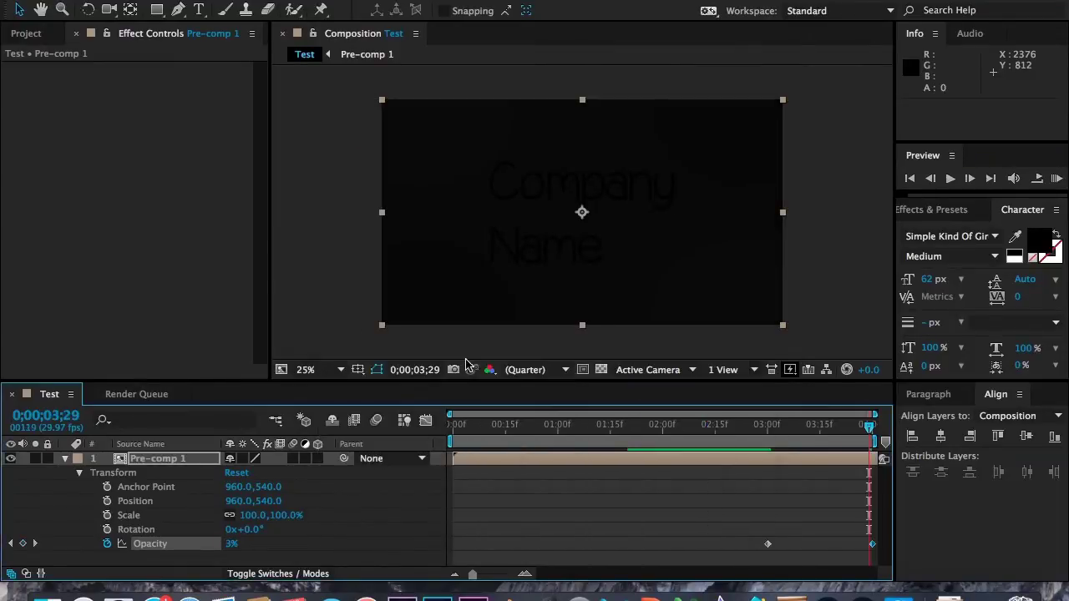
{"action": "left_click", "coordinate": [1051, 180]}
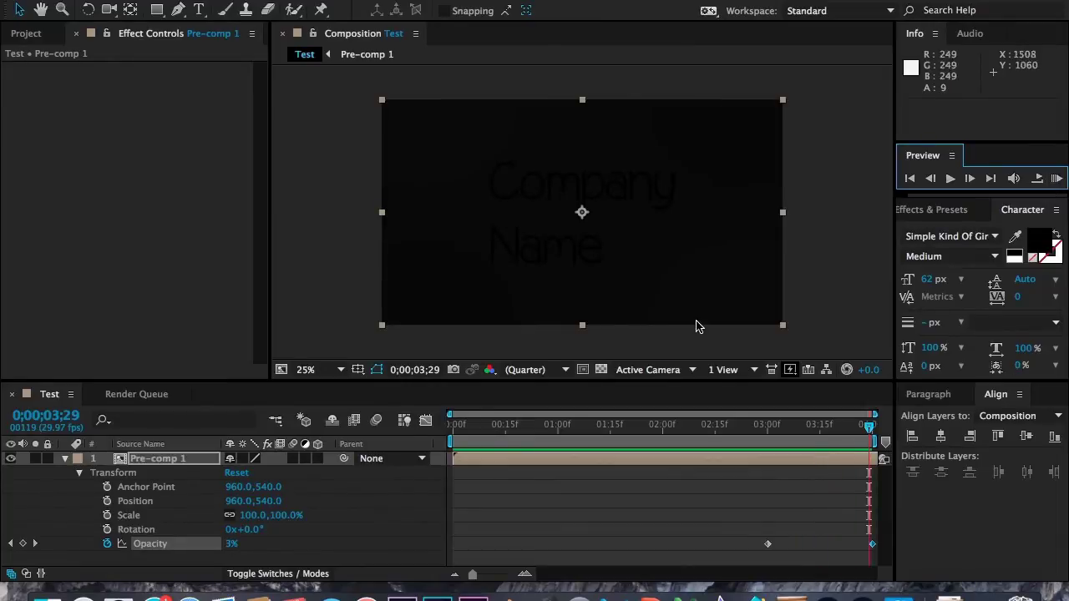
Step: Collapse the Pre-comp 1 layer's properties and add the Test composition to the render queue with Pre-render
{"action": "left_click", "coordinate": [66, 460]}
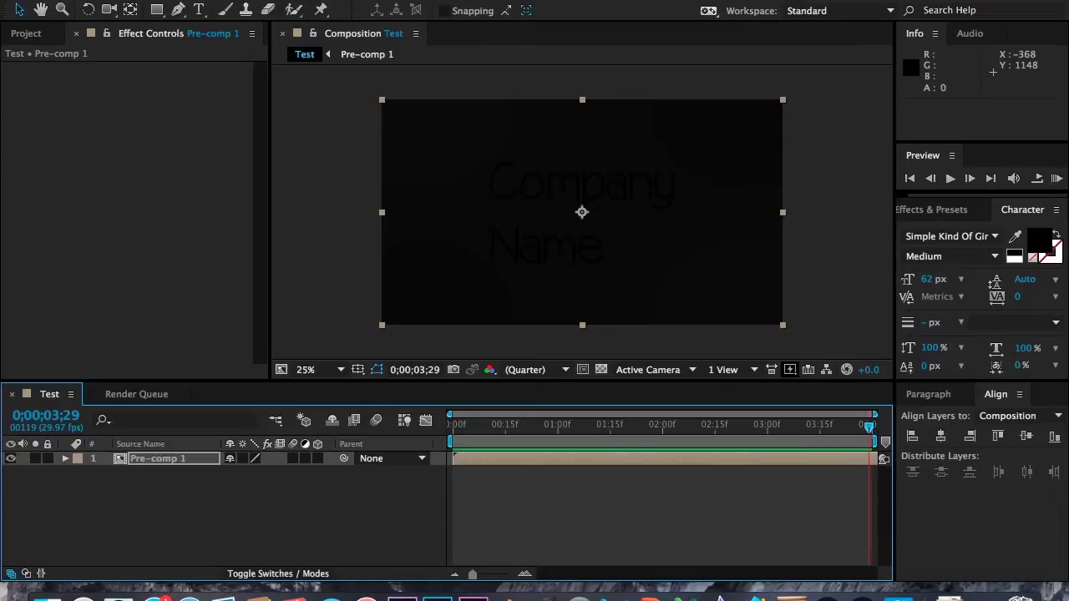
{"action": "left_click", "coordinate": [243, 0]}
{"action": "mouse_move", "coordinate": [280, 183]}
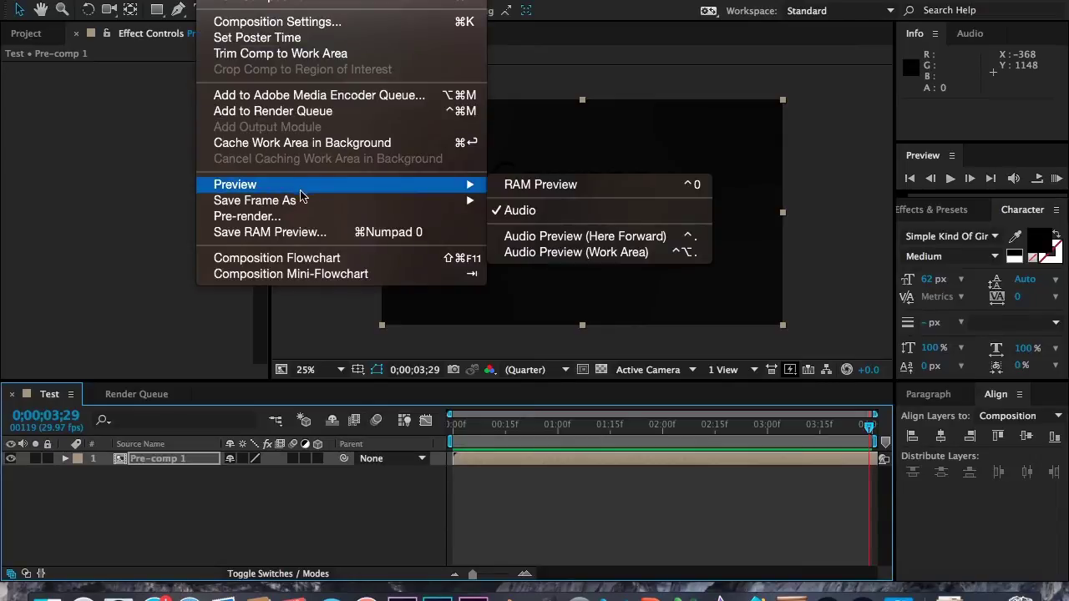
{"action": "left_click", "coordinate": [278, 216]}
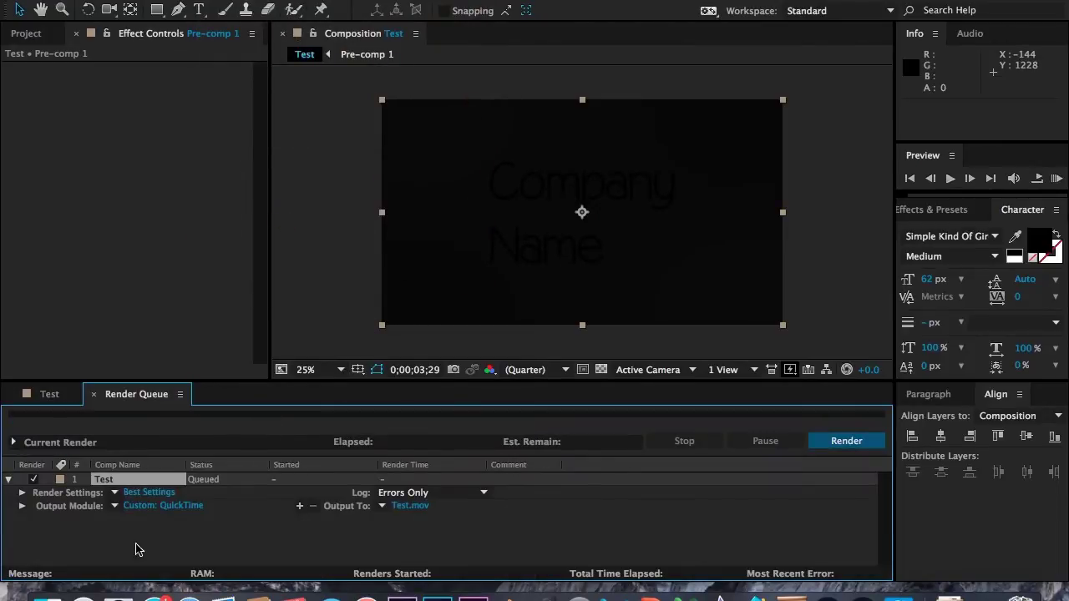
{"action": "left_click", "coordinate": [170, 507]}
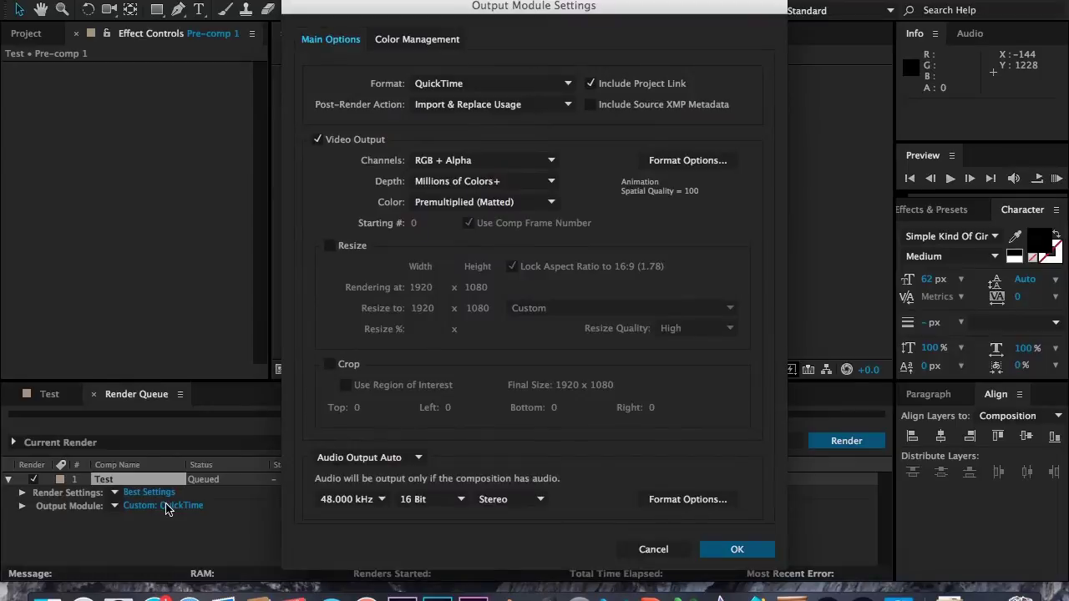
{"action": "left_click", "coordinate": [651, 550]}
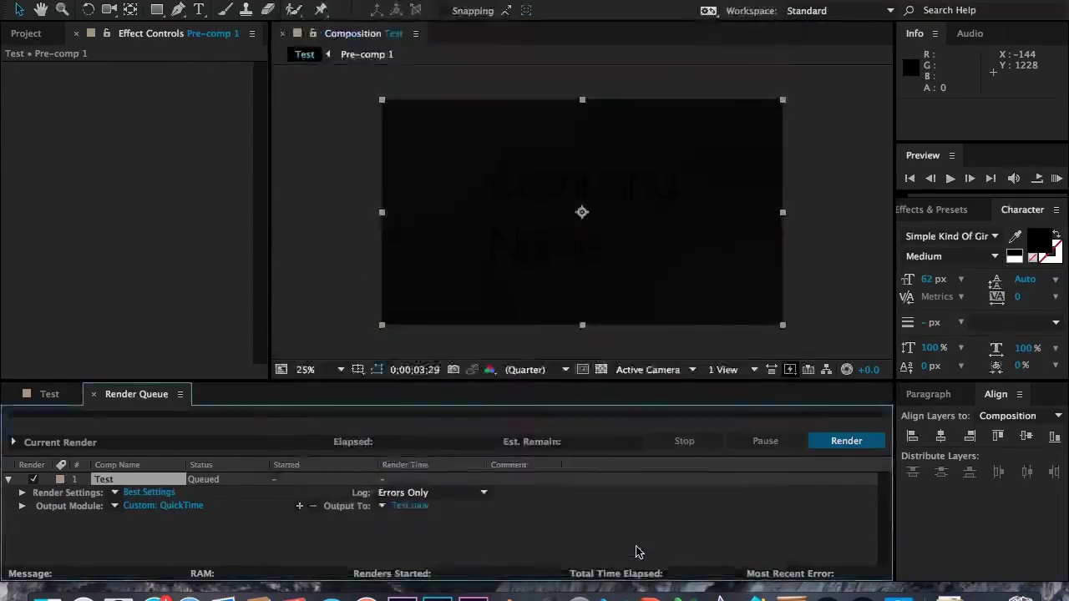
{"action": "left_click", "coordinate": [115, 506]}
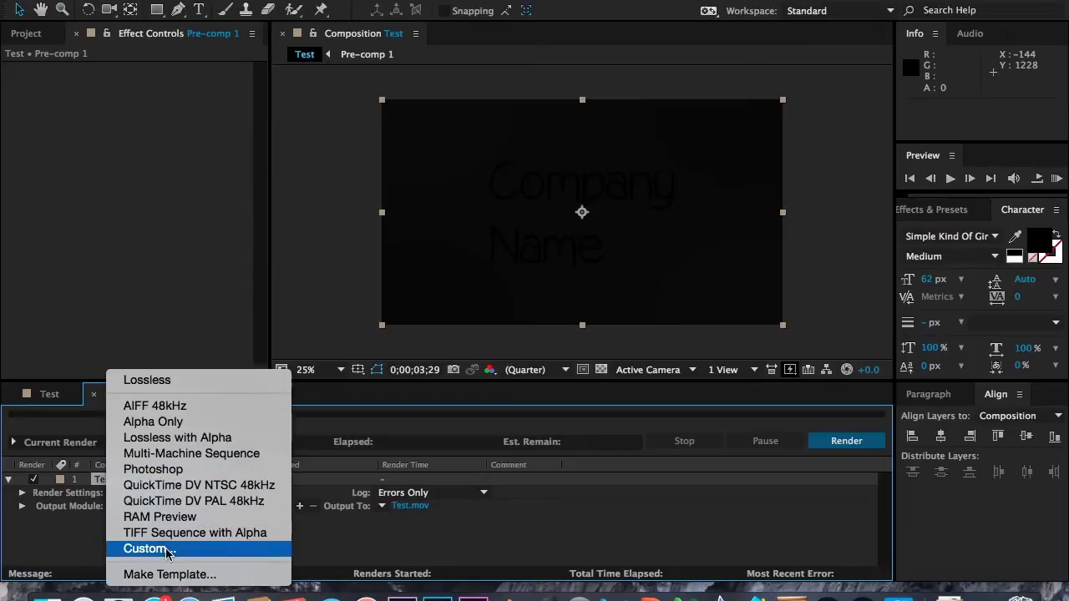
{"action": "left_click", "coordinate": [299, 561]}
Step: In the Test render item's output module settings, try PNG Sequence and settle on JPEG Sequence as the format
{"action": "left_click", "coordinate": [146, 506]}
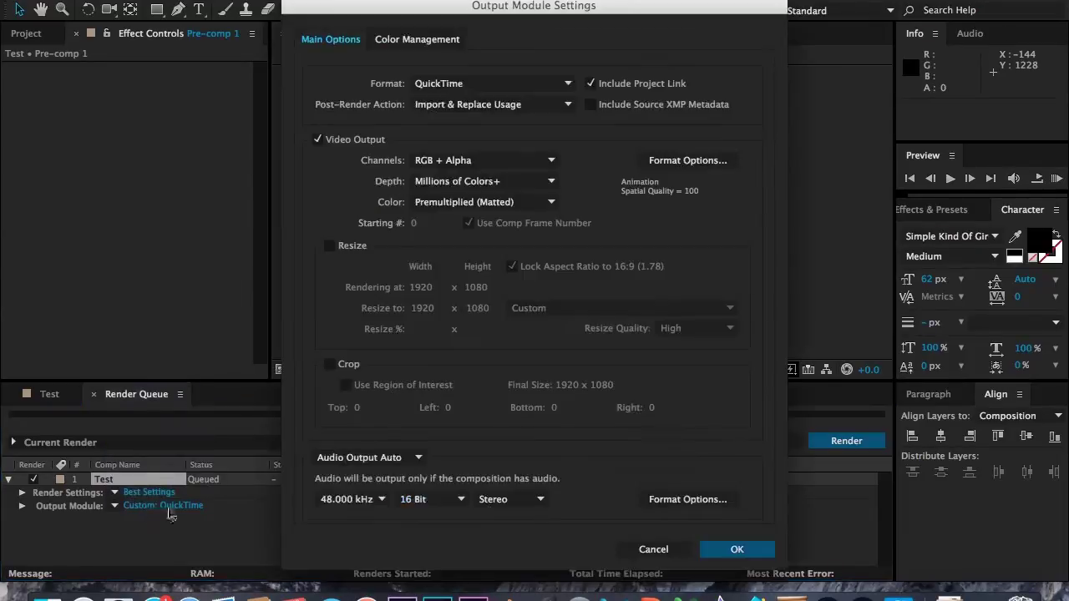
{"action": "left_click", "coordinate": [423, 86]}
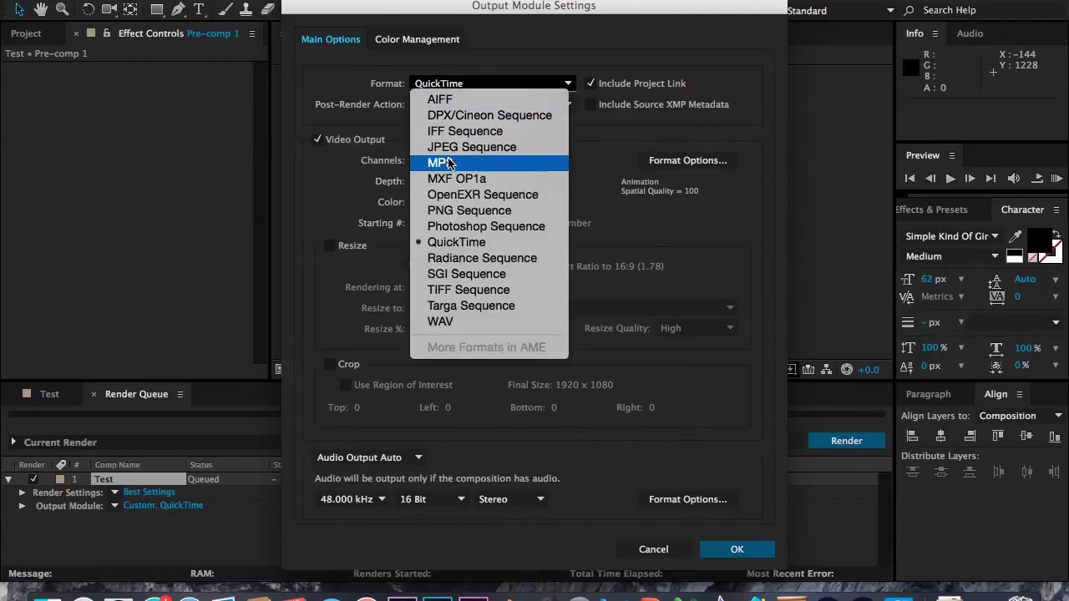
{"action": "left_click", "coordinate": [466, 210]}
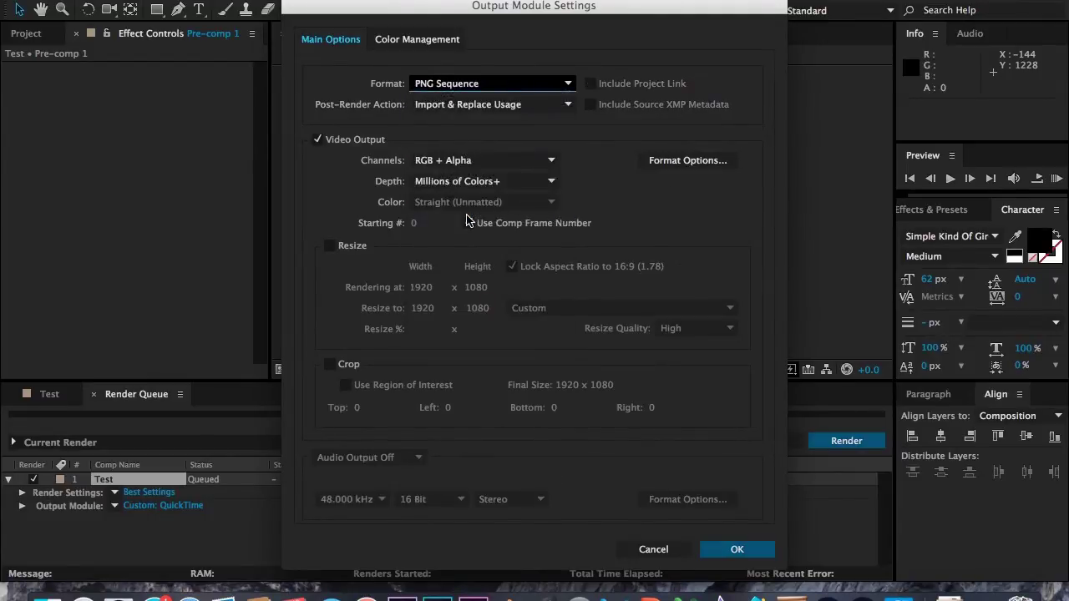
{"action": "left_click", "coordinate": [496, 89]}
{"action": "left_click", "coordinate": [467, 145]}
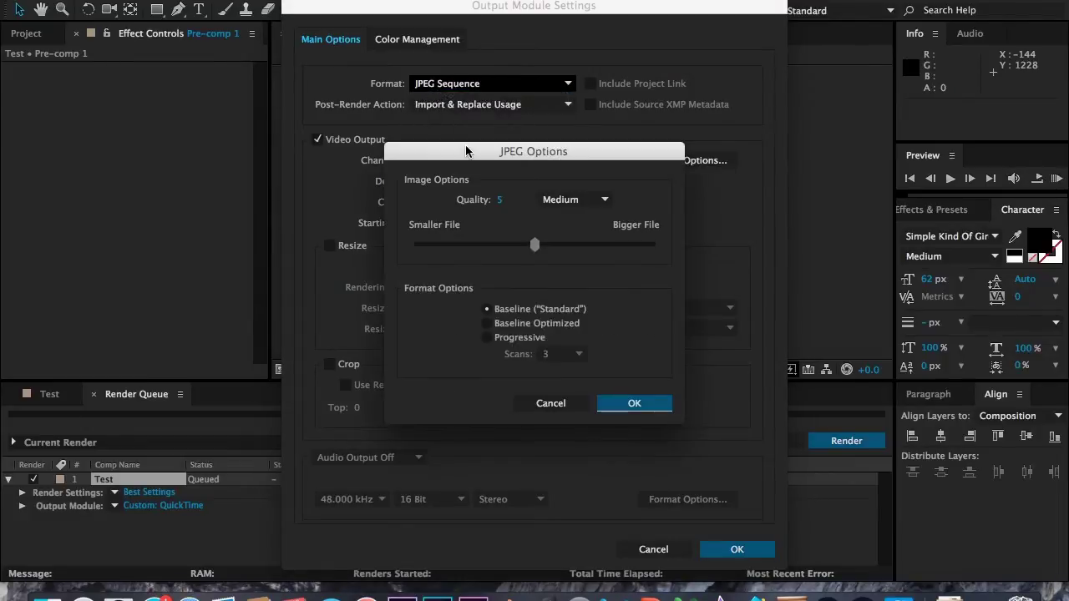
Step: Set the JPEG image quality to 3 (Medium) and apply the output module settings
{"action": "left_click", "coordinate": [582, 207]}
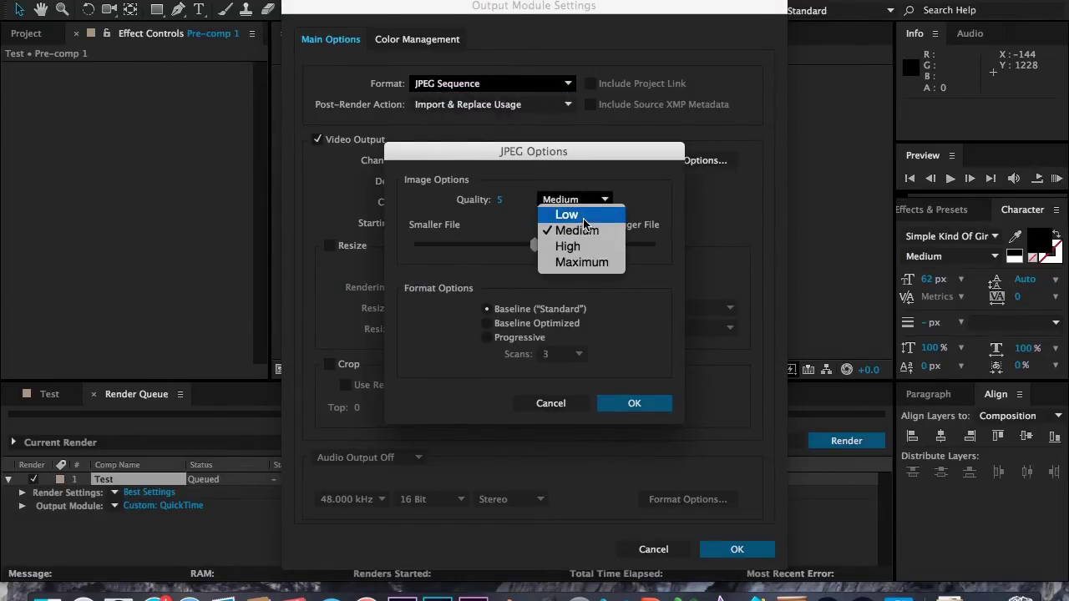
{"action": "left_click", "coordinate": [585, 228]}
{"action": "left_click_drag", "start_coordinate": [535, 246], "coordinate": [492, 251]}
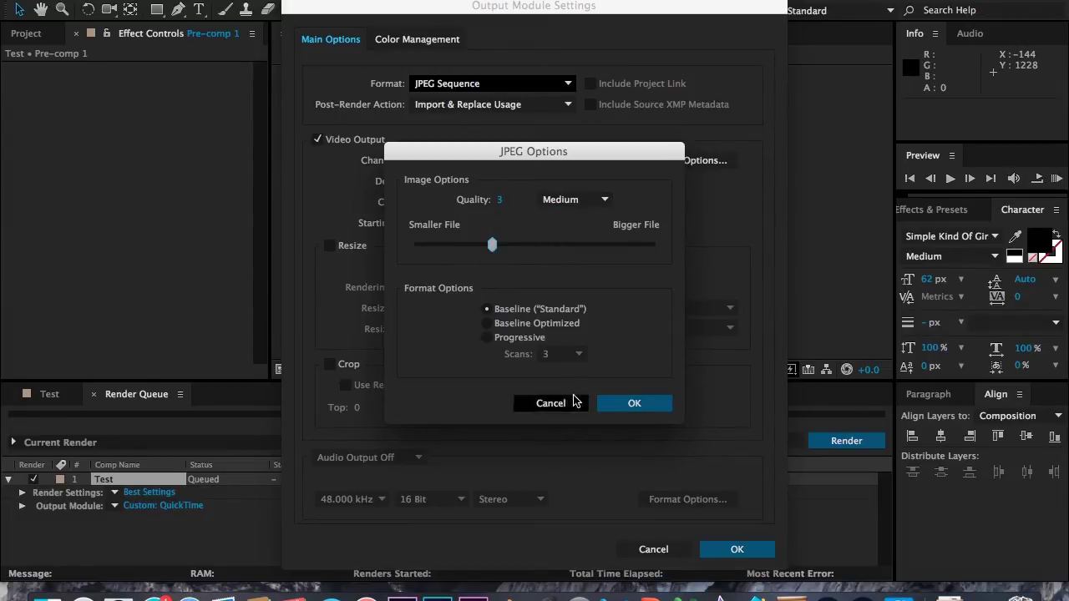
{"action": "left_click", "coordinate": [629, 406]}
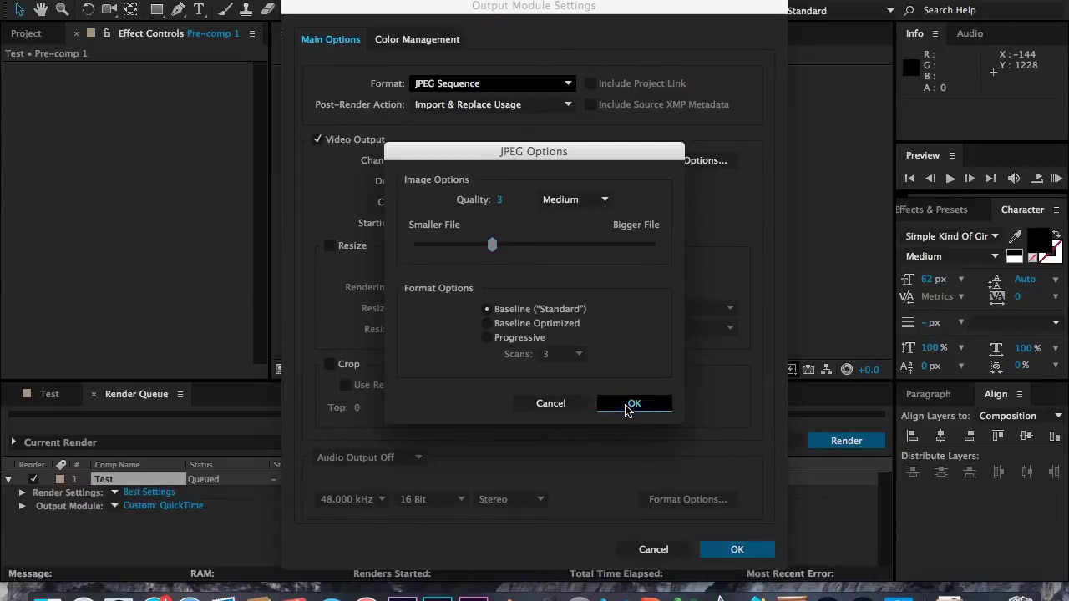
{"action": "left_click", "coordinate": [734, 548]}
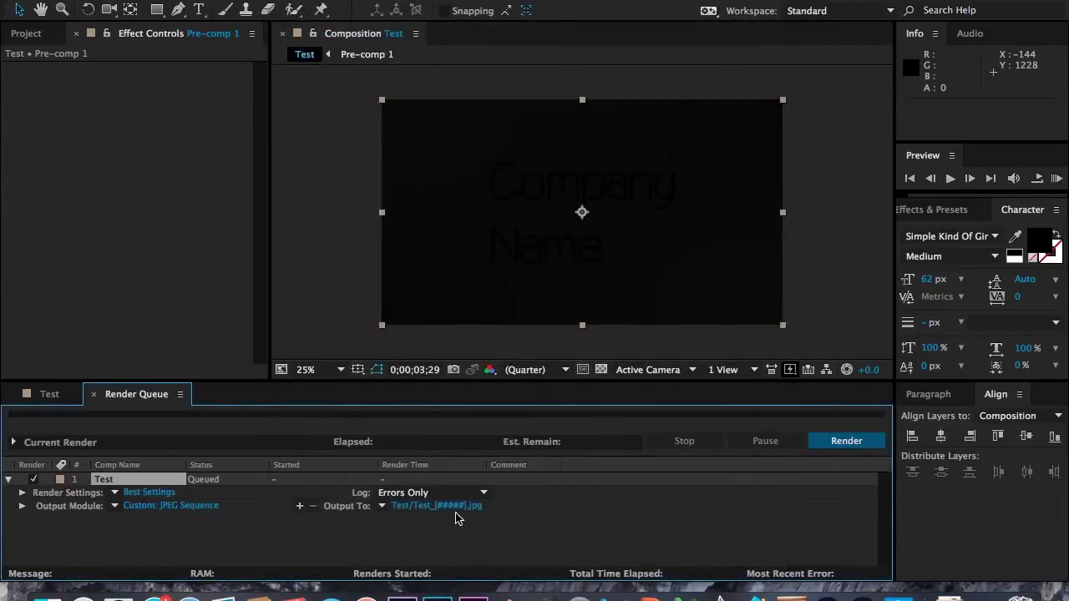
Step: Set the output location to a new Desktop folder named AE Frames, keeping the Test_[#####] file name and Test subfolder
{"action": "left_click", "coordinate": [455, 506]}
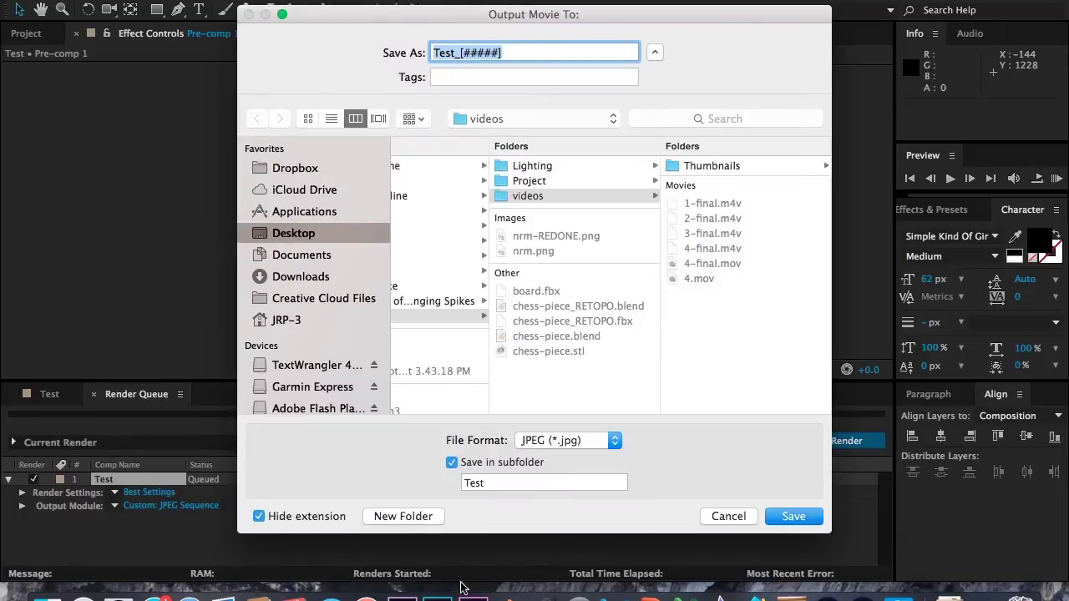
{"action": "left_click", "coordinate": [281, 235]}
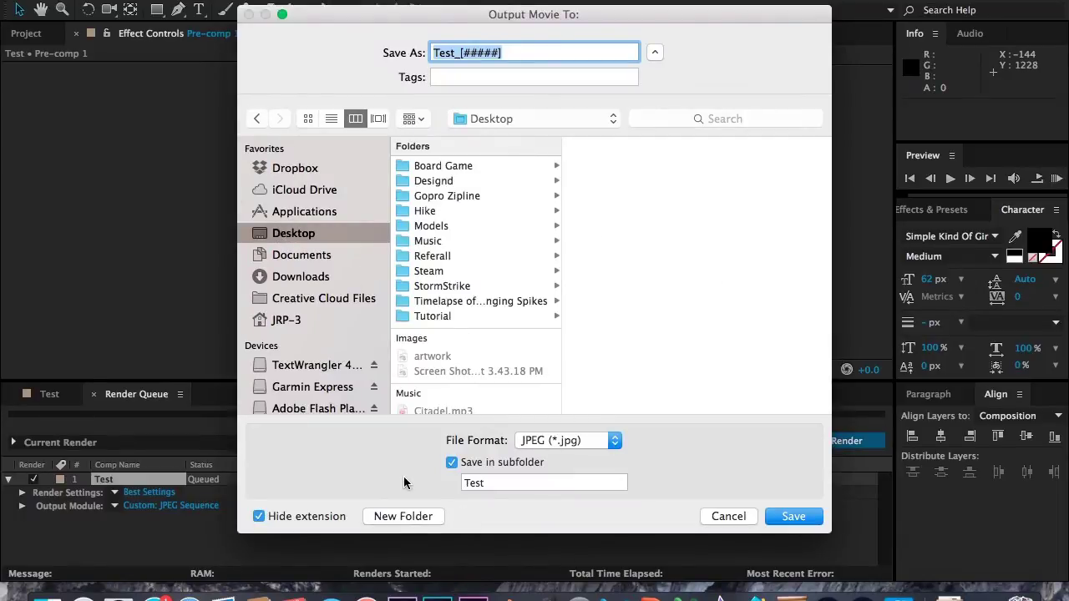
{"action": "left_click", "coordinate": [399, 517]}
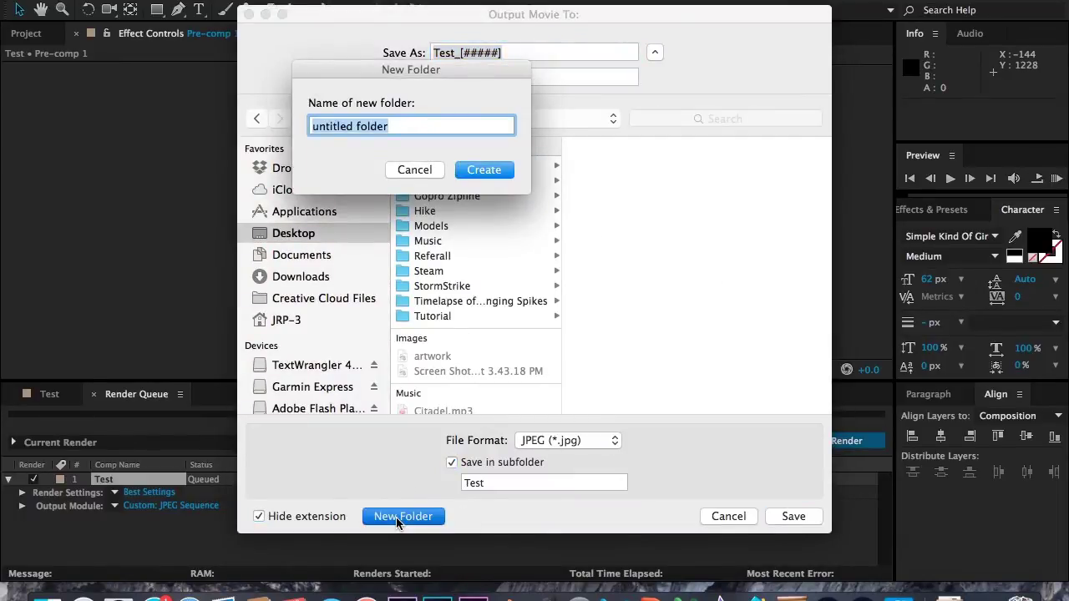
{"action": "type", "text": "AE Frames"}
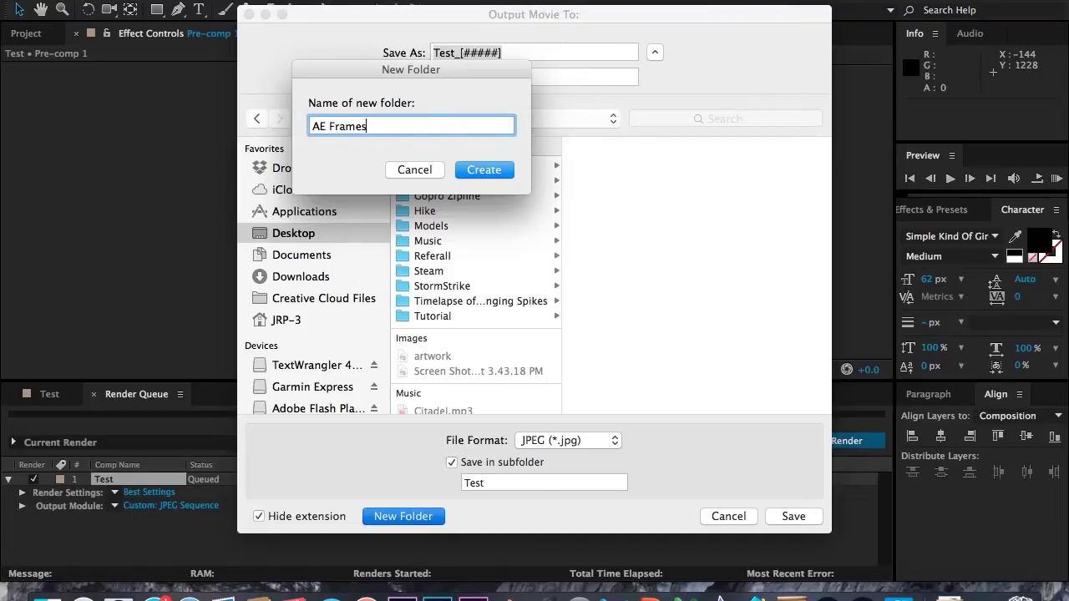
{"action": "key", "text": "Return"}
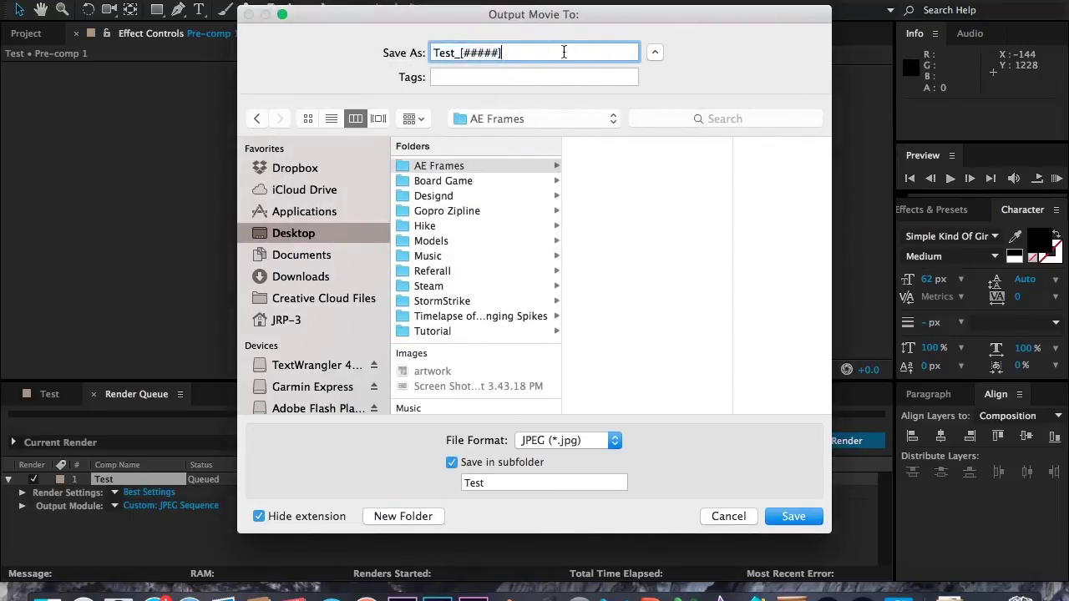
{"action": "mouse_move", "coordinate": [499, 54]}
{"action": "left_mouse_down"}
{"action": "mouse_move", "coordinate": [465, 54]}
{"action": "mouse_move", "coordinate": [489, 55]}
{"action": "left_mouse_up"}
{"action": "left_click", "coordinate": [794, 517]}
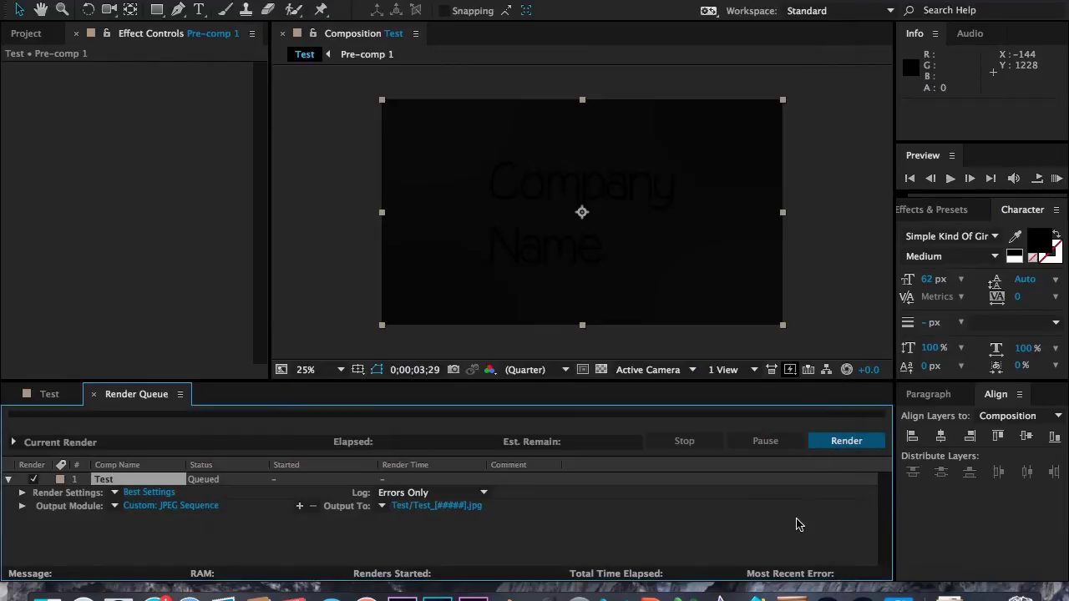
Step: Render the queued Test composition and switch to Desktop 4 with the Finder window
{"action": "left_click", "coordinate": [842, 443]}
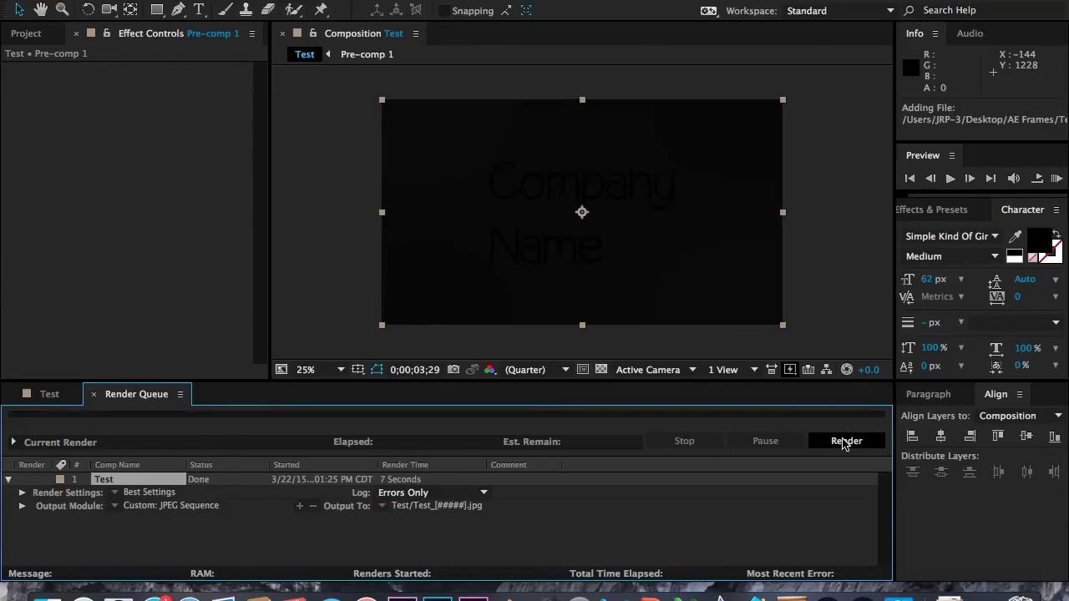
{"action": "key", "text": "ctrl+Up"}
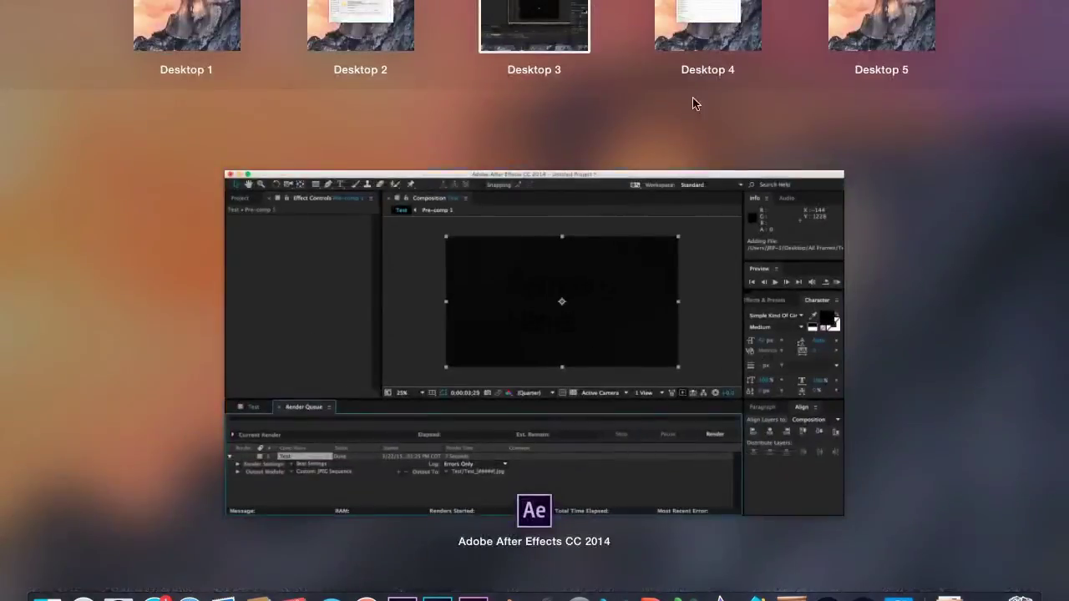
{"action": "left_click", "coordinate": [697, 26]}
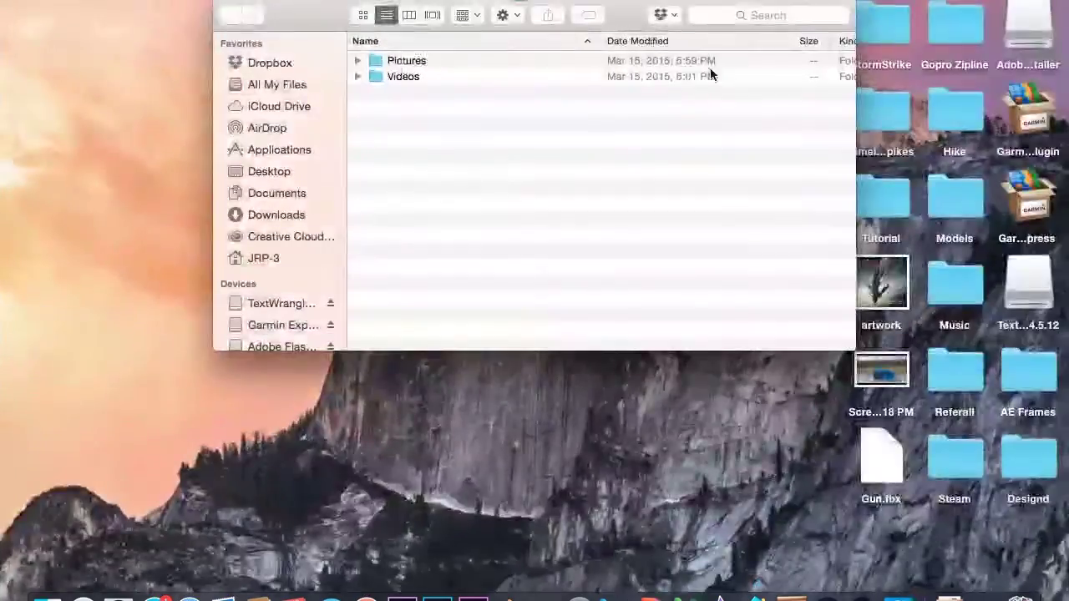
Step: Open the Test subfolder of the Desktop's AE Frames folder, examine its rendered JPEG frames from first to last, and close the window
{"action": "left_click", "coordinate": [219, 2]}
{"action": "double_click", "coordinate": [1025, 376]}
{"action": "left_click", "coordinate": [426, 119]}
{"action": "double_click", "coordinate": [425, 117]}
{"action": "key", "text": "Down"}
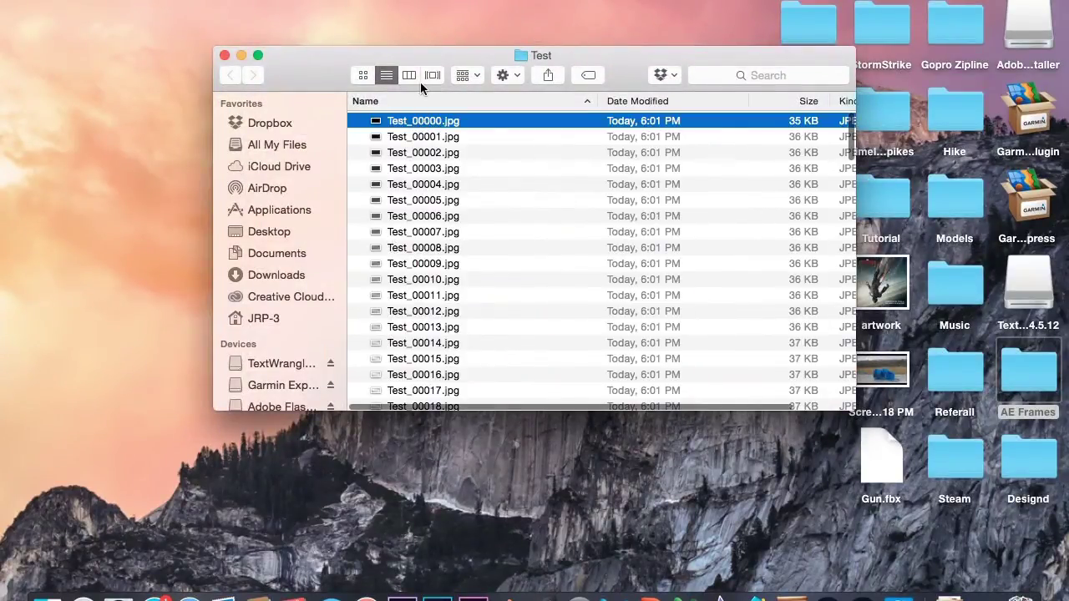
{"action": "scroll", "coordinate": [452, 309], "scroll_direction": "down", "scroll_amount": 20}
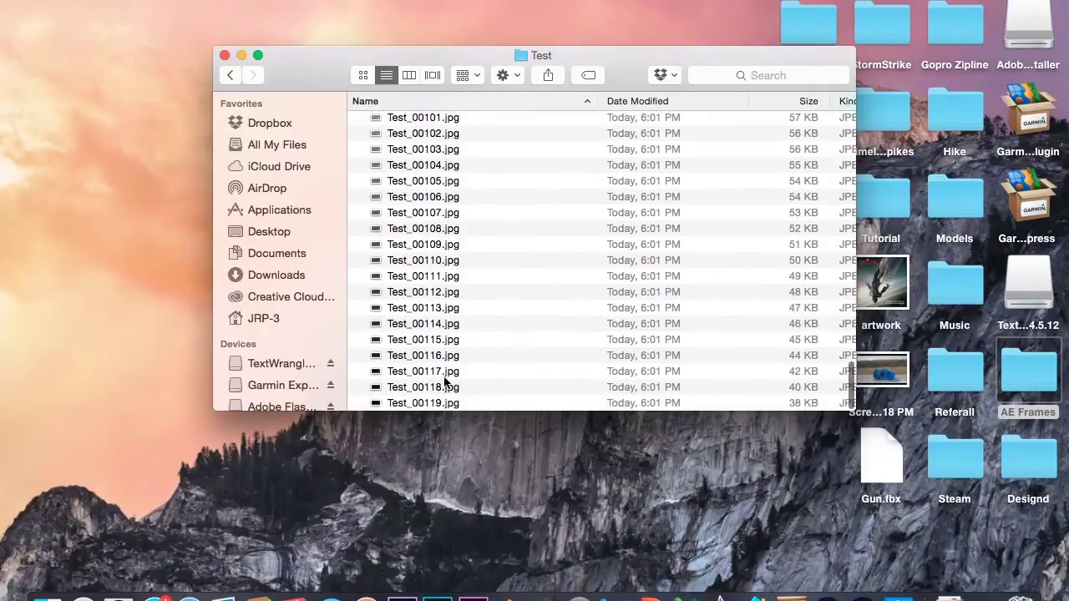
{"action": "left_click", "coordinate": [434, 404]}
{"action": "scroll", "coordinate": [393, 205], "scroll_direction": "up", "scroll_amount": 20}
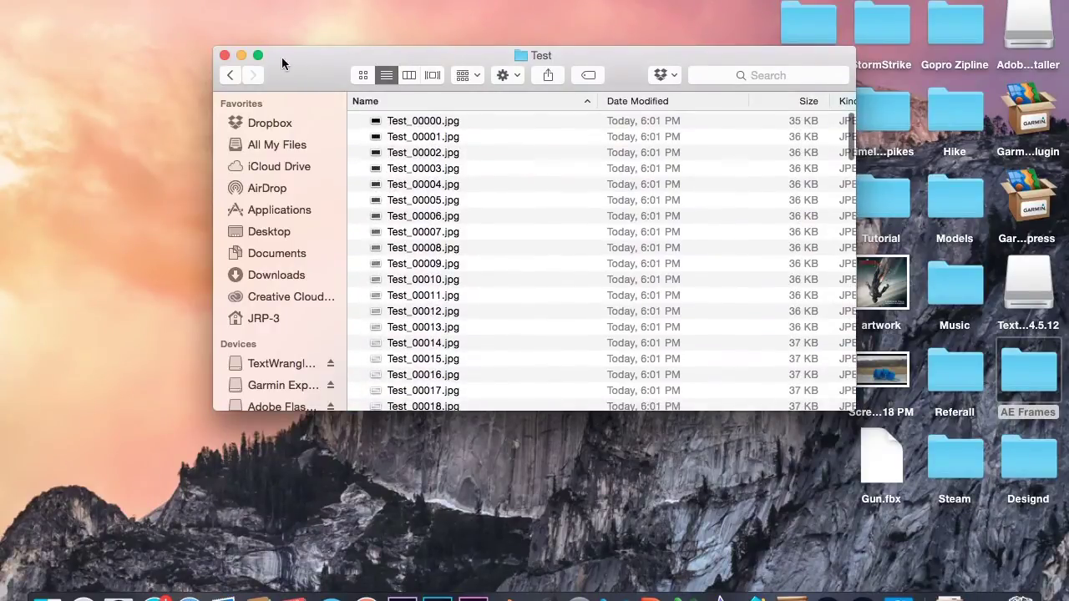
{"action": "left_click", "coordinate": [224, 56]}
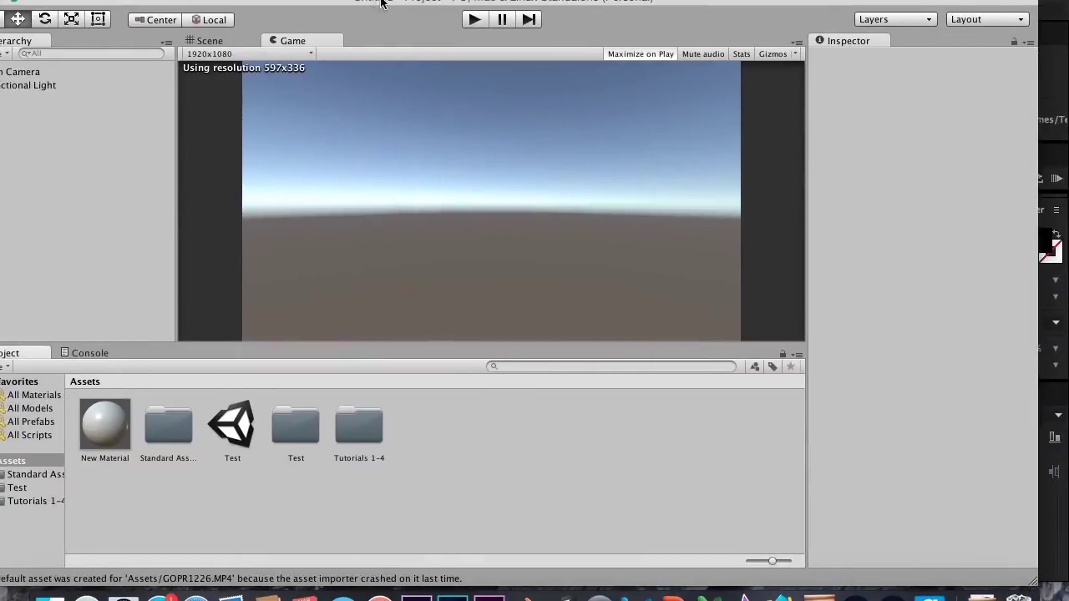
Step: Switch to Unity beside the Desktop and import the rendered Test folder from AE Frames into the project's Assets
{"action": "key", "text": "ctrl+Up"}
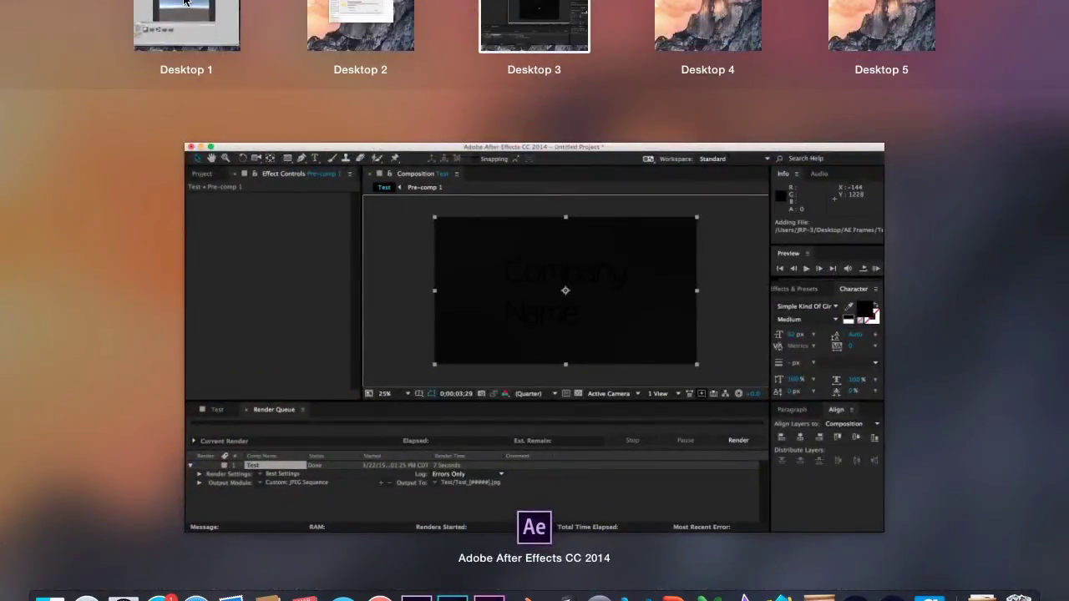
{"action": "left_click", "coordinate": [374, 21]}
{"action": "left_click_drag", "start_coordinate": [374, 21], "coordinate": [203, 21]}
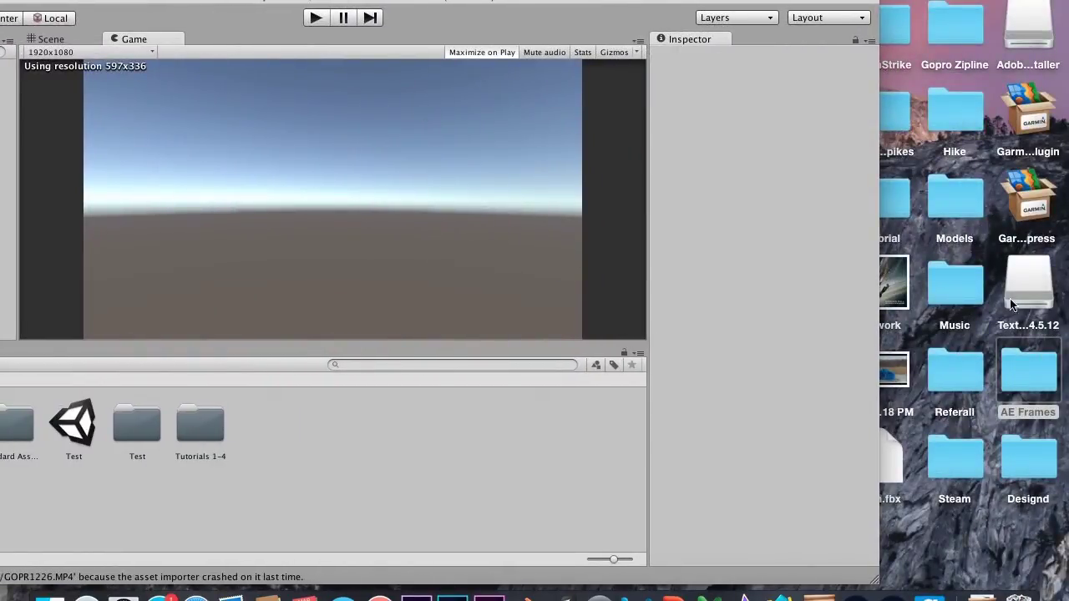
{"action": "double_click", "coordinate": [1042, 369]}
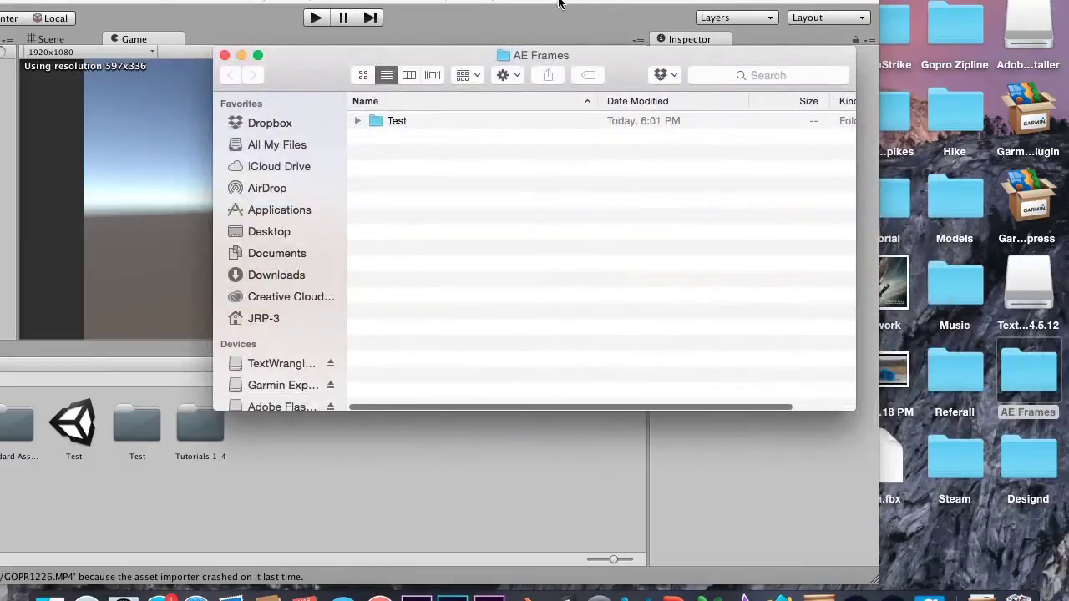
{"action": "left_click_drag", "start_coordinate": [331, 80], "coordinate": [679, 115]}
{"action": "left_click_drag", "start_coordinate": [762, 151], "coordinate": [393, 465]}
{"action": "left_click_drag", "start_coordinate": [444, 399], "coordinate": [424, 463]}
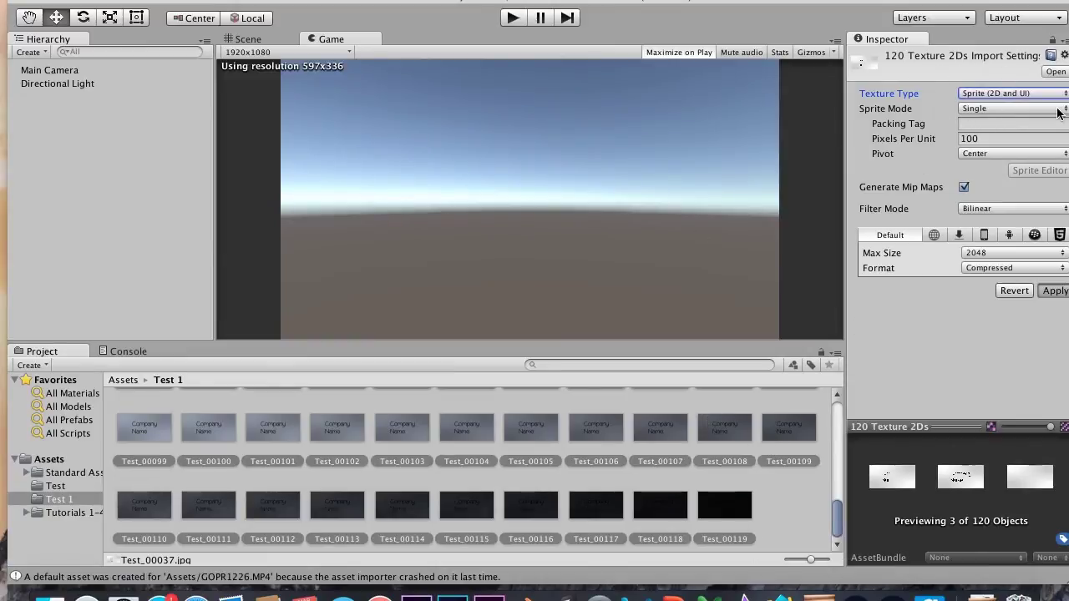
Step: Apply the Sprite (2D and UI) texture type to the imported frames, and select Test_00000 through Test_00119
{"action": "scroll", "coordinate": [328, 485], "scroll_direction": "up", "scroll_amount": 15}
{"action": "left_click", "coordinate": [595, 505]}
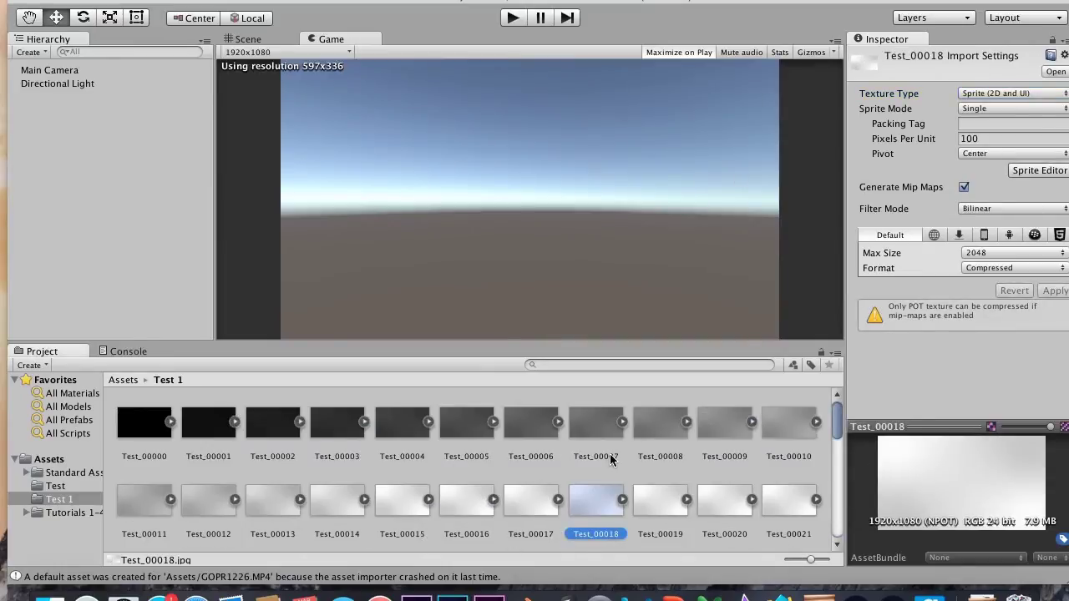
{"action": "left_click", "coordinate": [138, 421]}
{"action": "scroll", "coordinate": [283, 470], "scroll_direction": "down", "scroll_amount": 15}
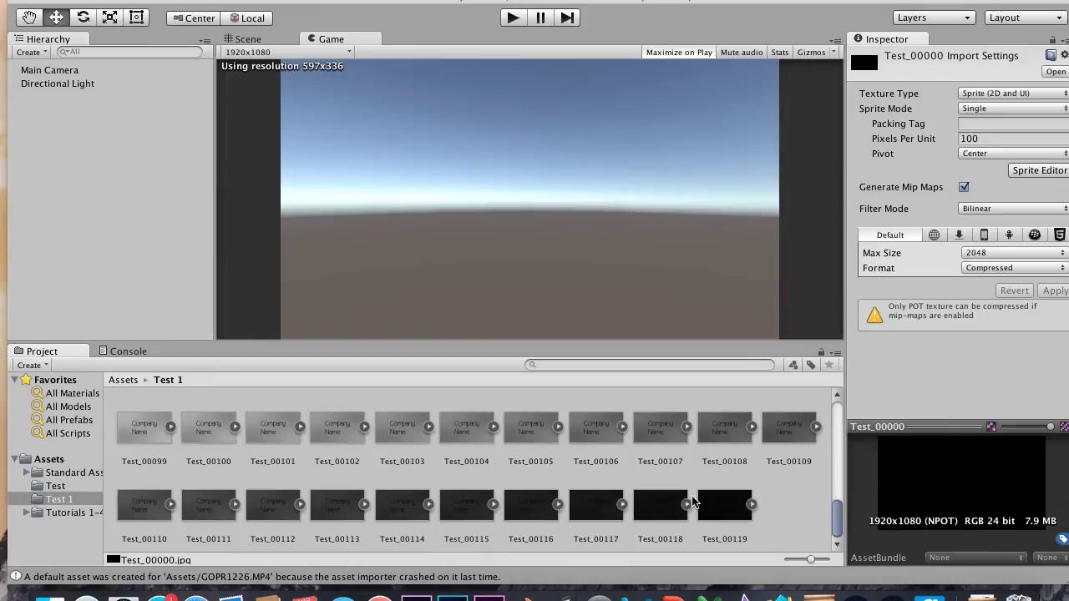
{"action": "left_click", "coordinate": [712, 502], "text": "shift"}
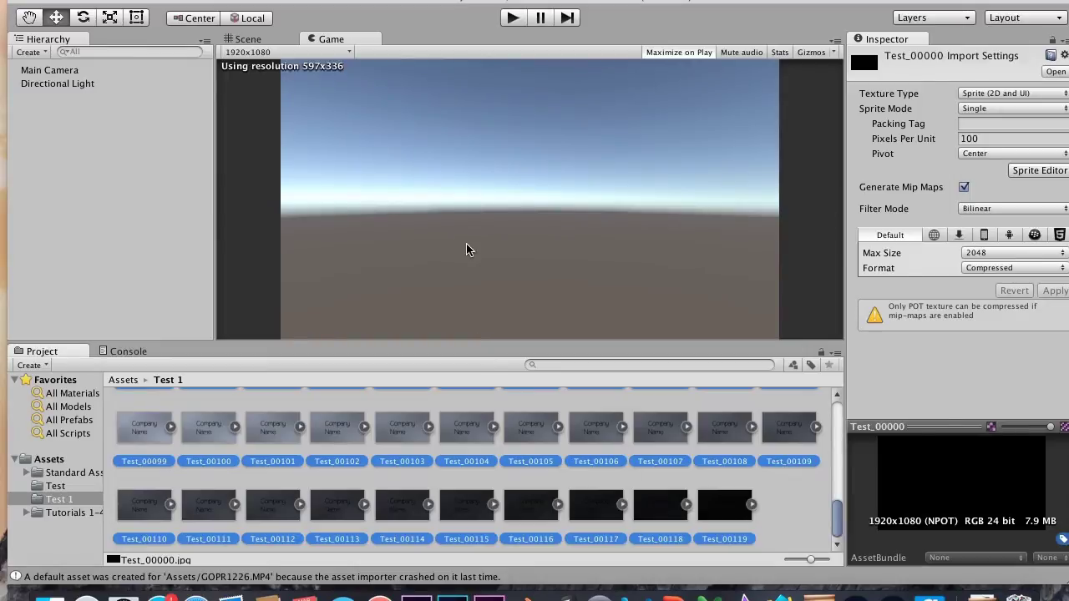
Step: Deselect the frames, open the Animation window and dock it beside the Console
{"action": "key", "text": "ctrl+Up"}
{"action": "left_click", "coordinate": [576, 439]}
{"action": "left_click", "coordinate": [804, 537]}
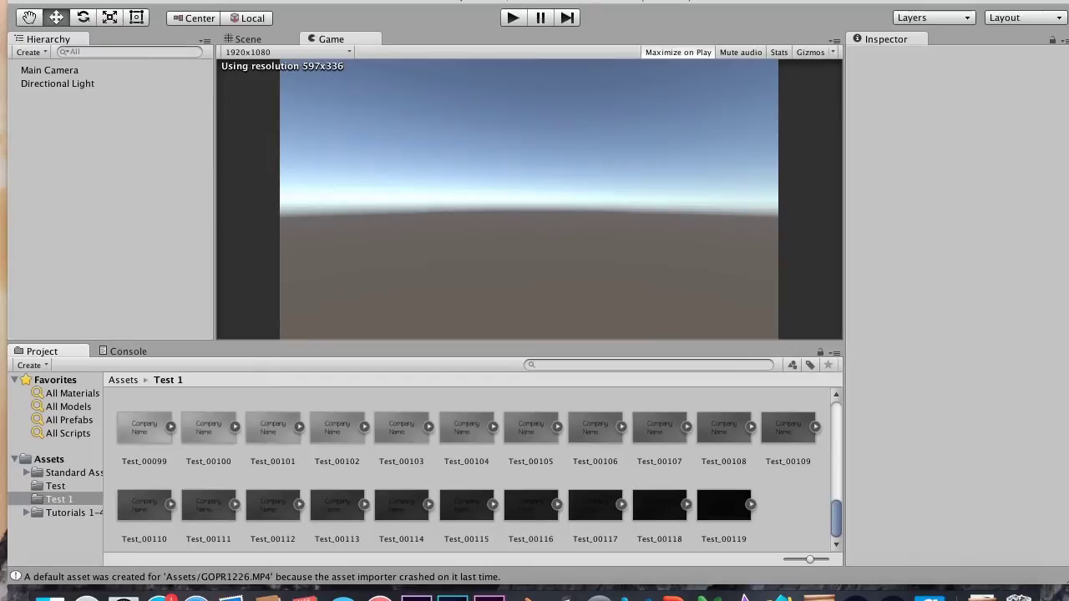
{"action": "left_click", "coordinate": [392, 1]}
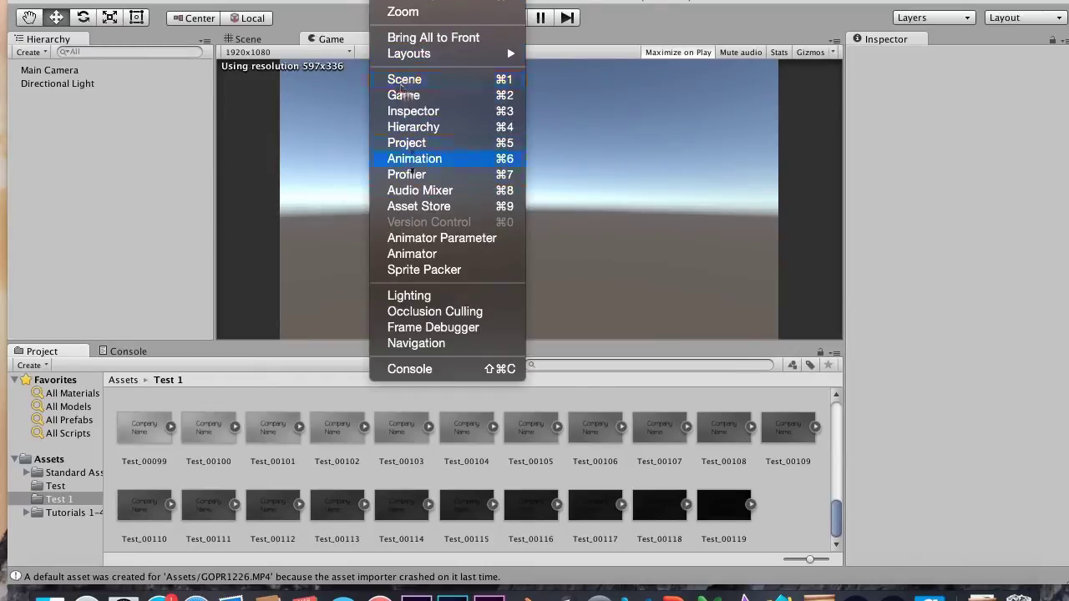
{"action": "left_click", "coordinate": [416, 160]}
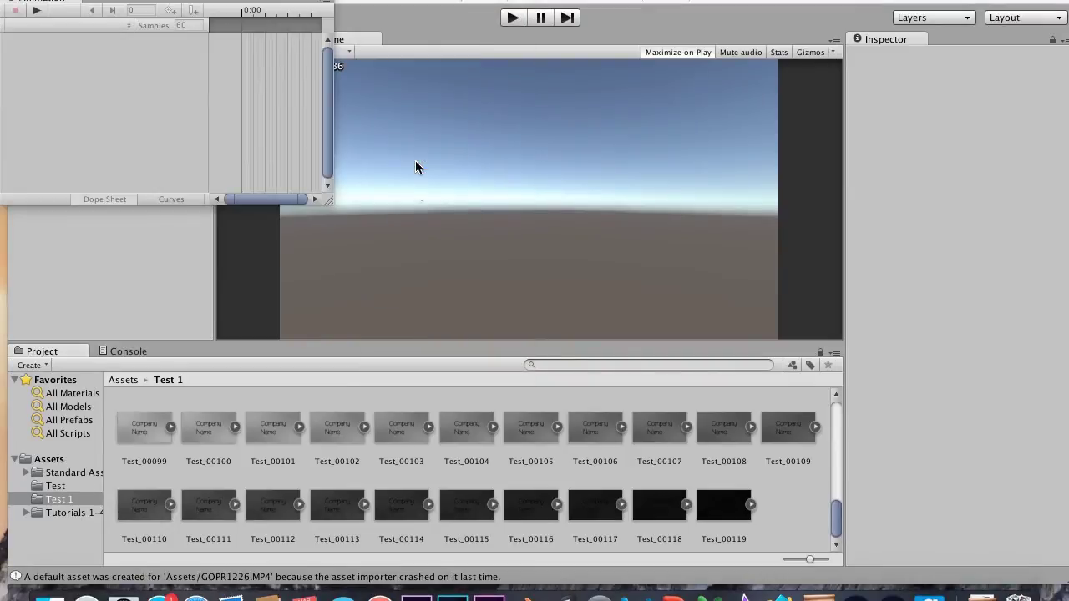
{"action": "left_click_drag", "start_coordinate": [71, 1], "coordinate": [190, 354]}
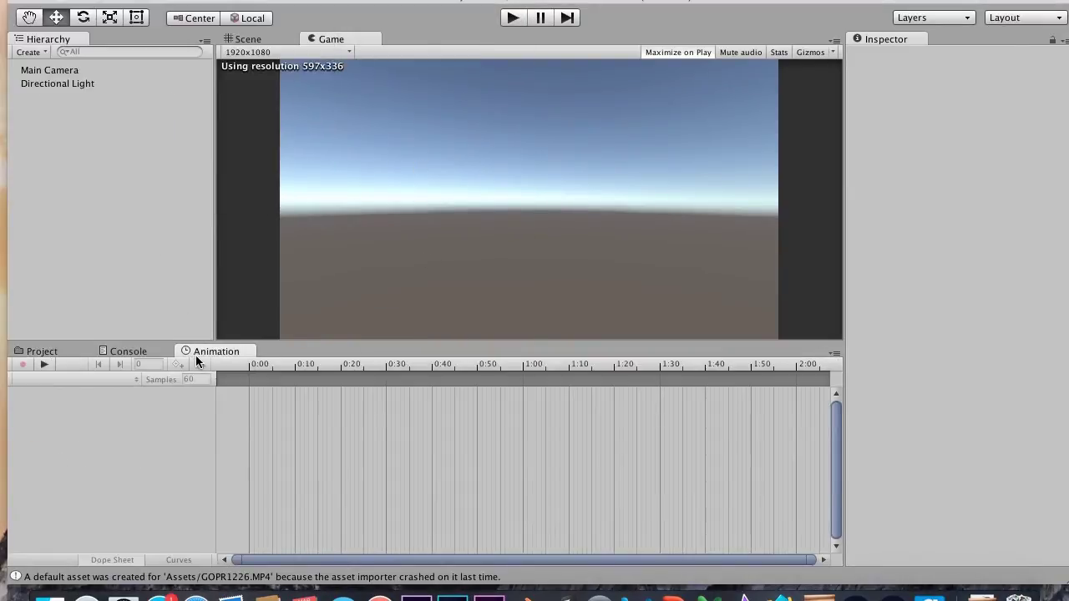
Step: Add the first frame, Test_00000, from the Test 1 folder to the scene hierarchy as a sprite
{"action": "left_click", "coordinate": [42, 351]}
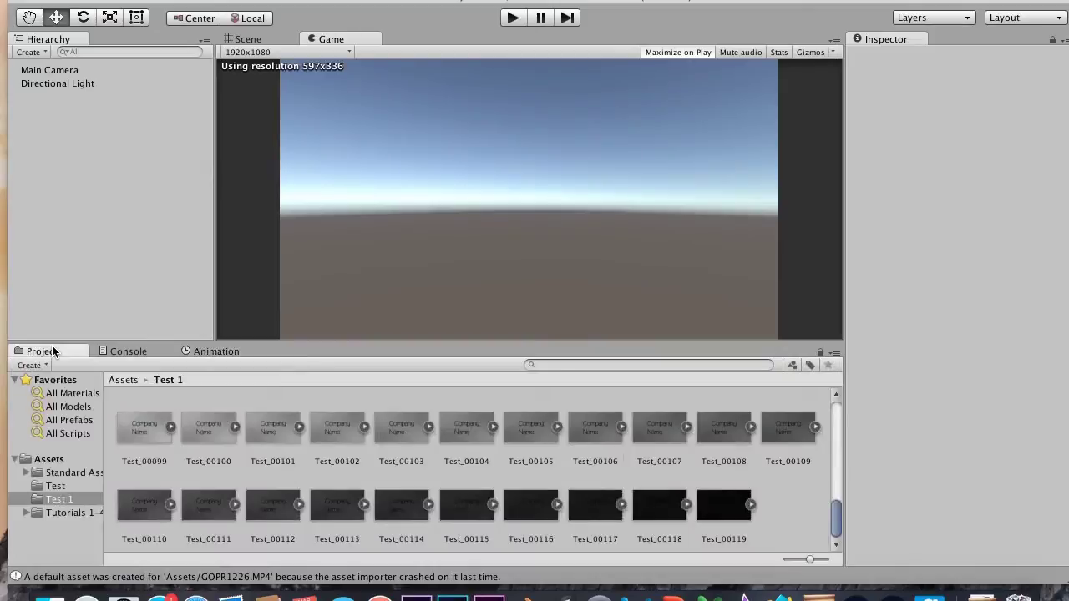
{"action": "scroll", "coordinate": [267, 463], "scroll_direction": "up", "scroll_amount": 15}
{"action": "left_click", "coordinate": [143, 422]}
{"action": "left_click_drag", "start_coordinate": [144, 422], "coordinate": [58, 131]}
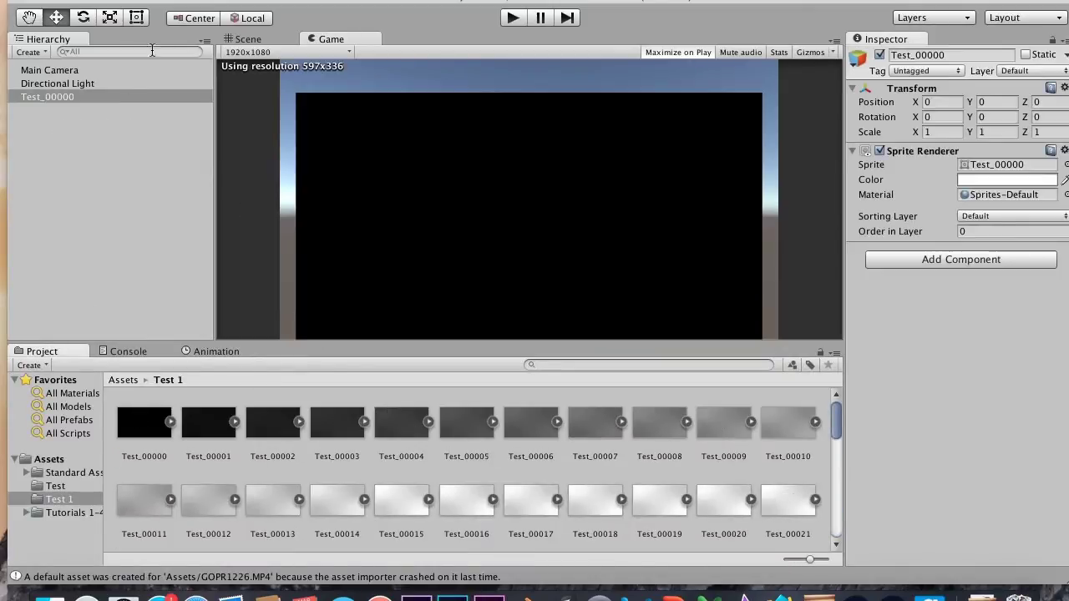
Step: Check the Test_00000 sprite straight on in the scene, and set its Y position to 1.15 in the game view
{"action": "left_click", "coordinate": [248, 39]}
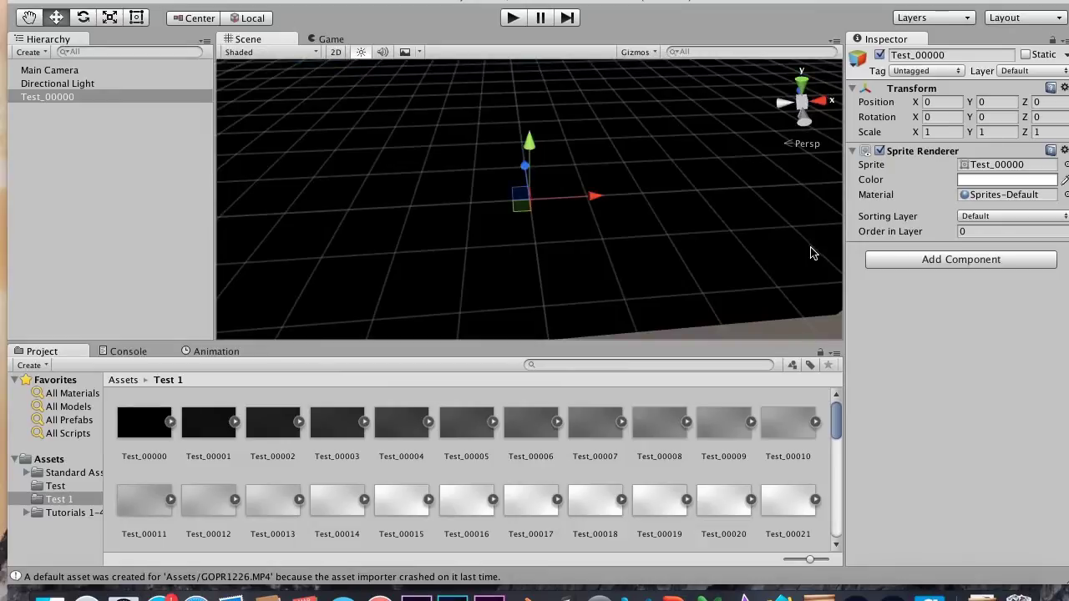
{"action": "scroll", "coordinate": [690, 205], "scroll_direction": "down", "scroll_amount": 5}
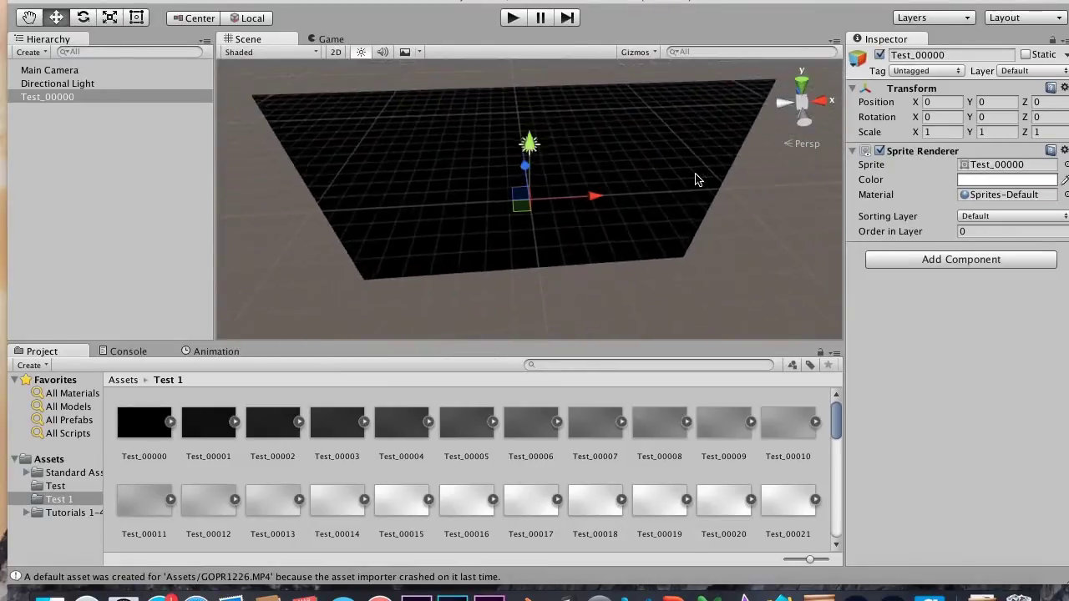
{"action": "scroll", "coordinate": [697, 179], "scroll_direction": "up", "scroll_amount": 2}
{"action": "scroll", "coordinate": [697, 180], "scroll_direction": "down", "scroll_amount": 3}
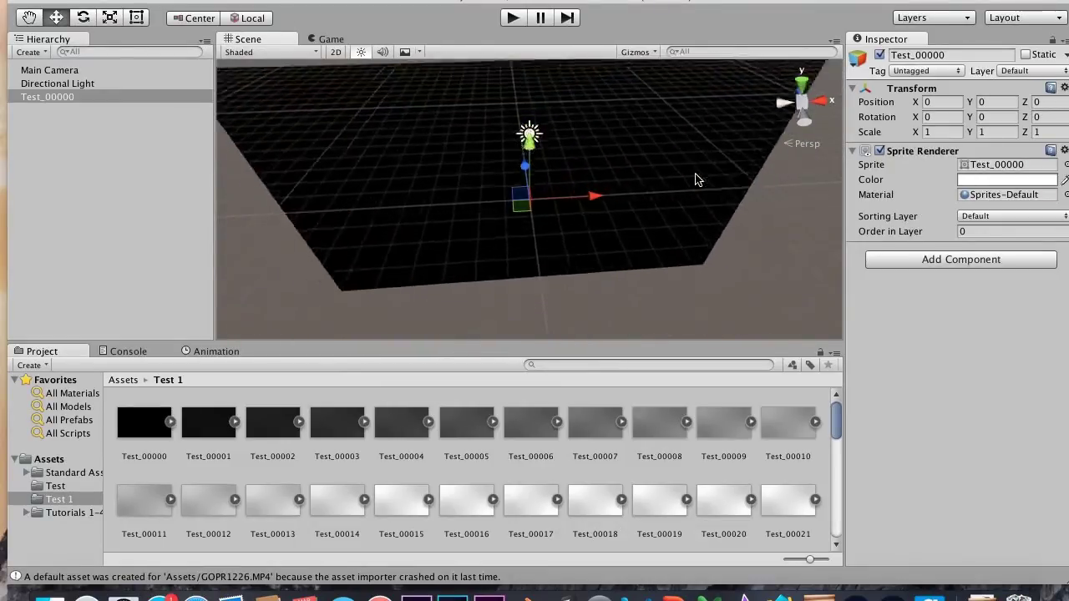
{"action": "left_click", "coordinate": [801, 86]}
{"action": "left_click", "coordinate": [803, 123]}
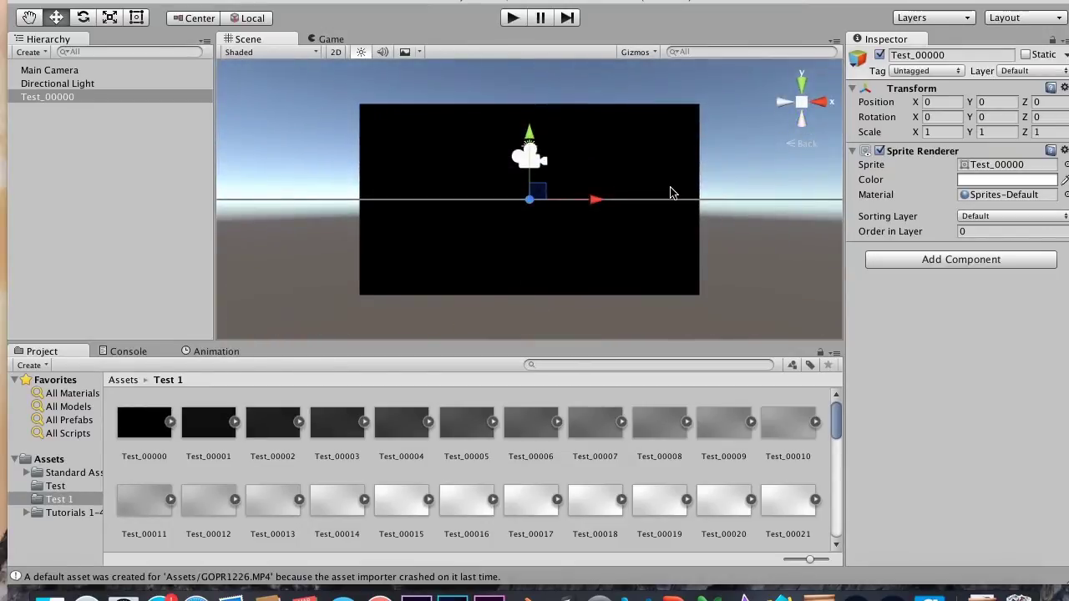
{"action": "left_click", "coordinate": [331, 39]}
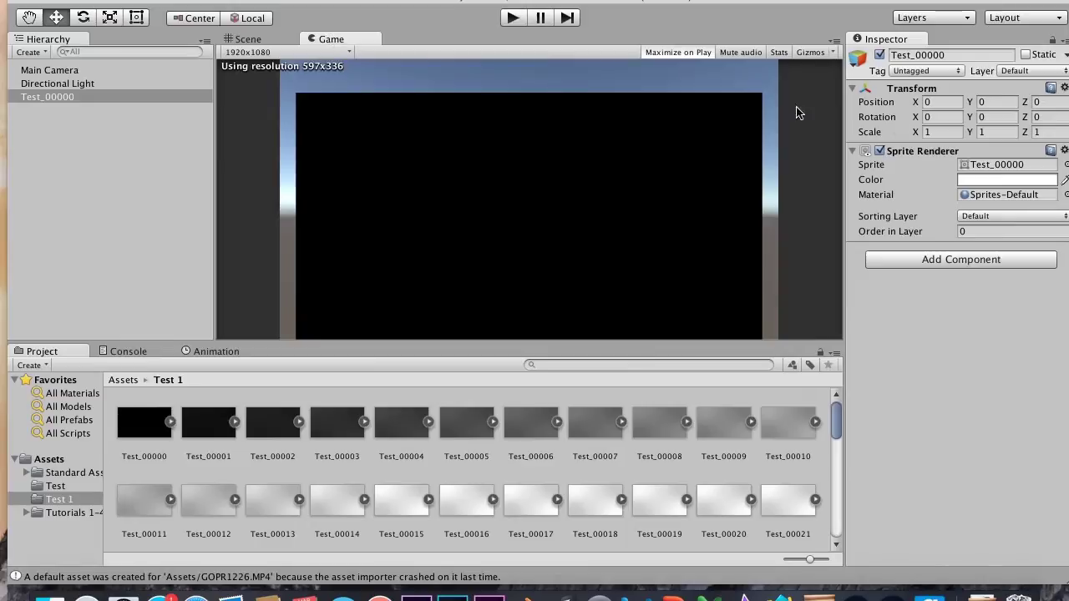
{"action": "left_click_drag", "start_coordinate": [915, 103], "coordinate": [1008, 102]}
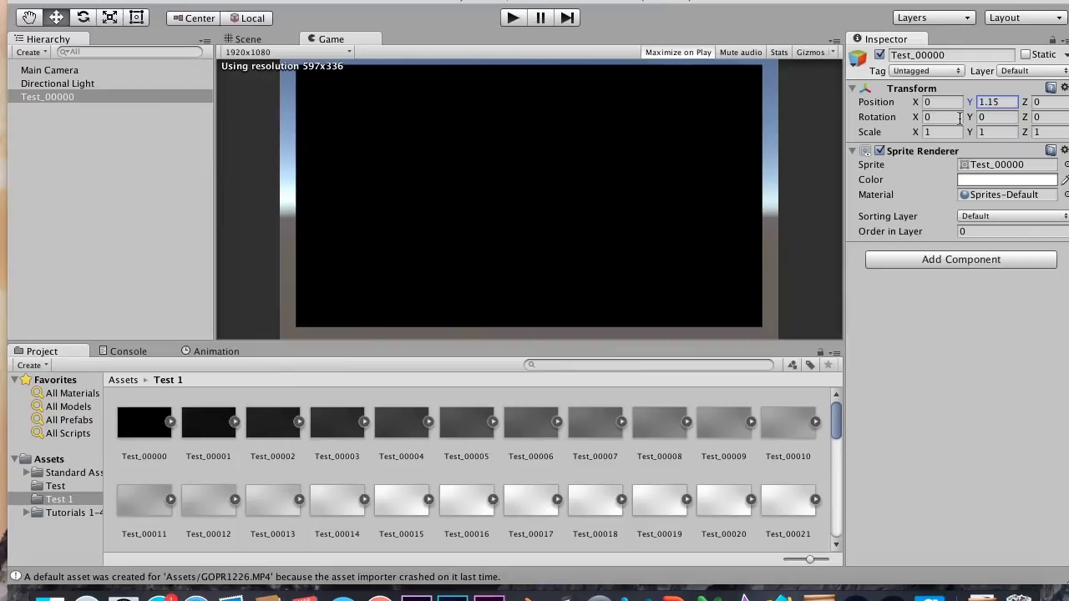
Step: Set the Test_00000 sprite's X and Y scale to 1.1 so it fills the camera frame
{"action": "left_click_drag", "start_coordinate": [917, 133], "coordinate": [925, 136]}
{"action": "double_click", "coordinate": [927, 134]}
{"action": "type", "text": "1.1"}
{"action": "left_click", "coordinate": [993, 132]}
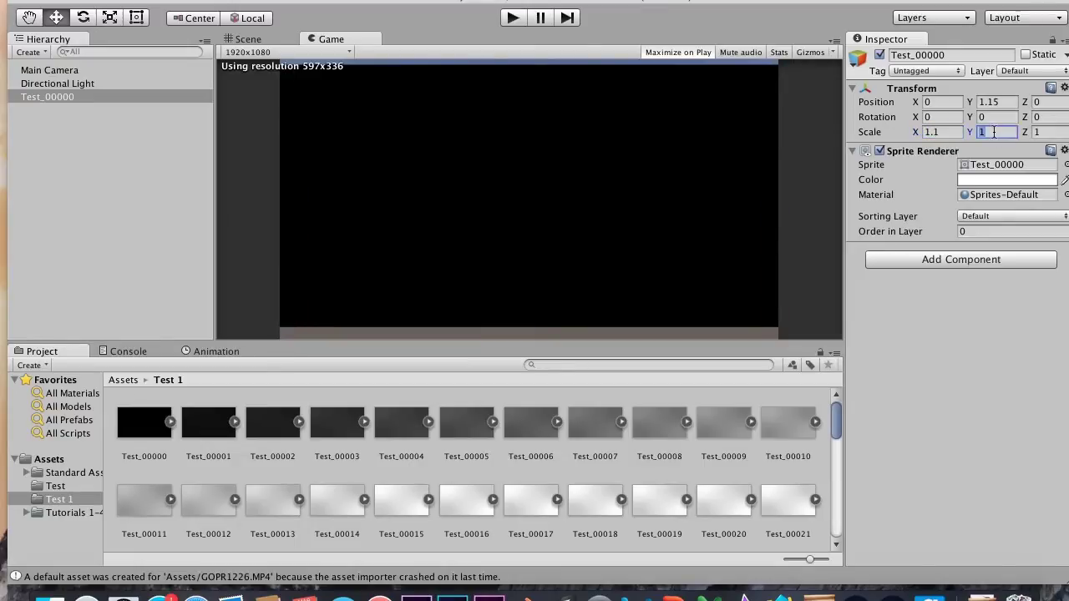
{"action": "type", "text": "1.1"}
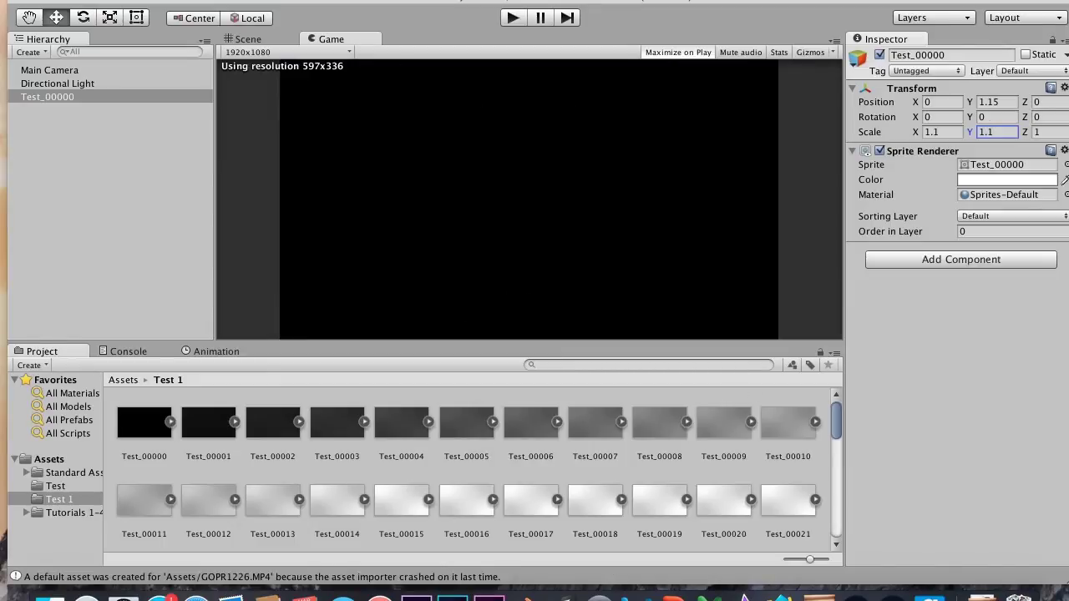
Step: Undock the Project panel into a floating window and show it together with the Animation timeline
{"action": "left_click", "coordinate": [228, 350]}
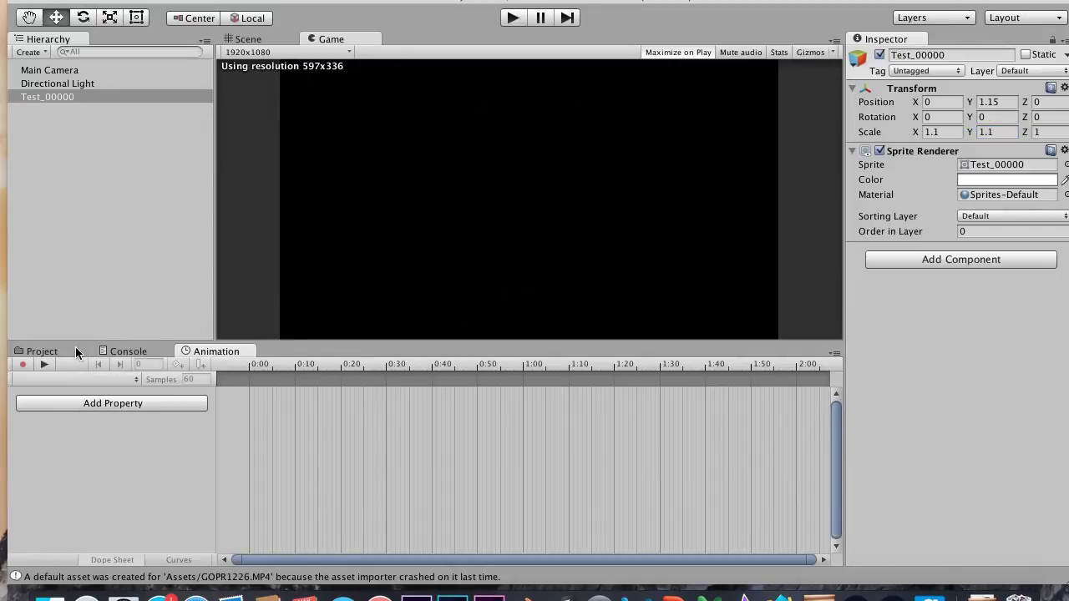
{"action": "left_click_drag", "start_coordinate": [50, 350], "coordinate": [945, 361]}
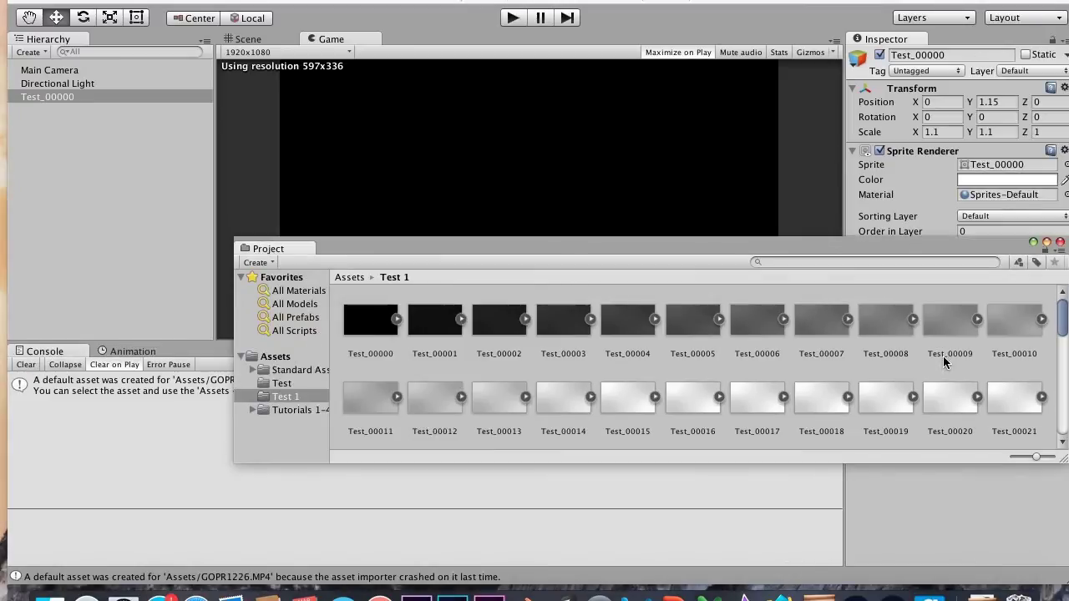
{"action": "left_click", "coordinate": [154, 351]}
{"action": "key", "text": "ctrl+Up"}
{"action": "left_click", "coordinate": [447, 288]}
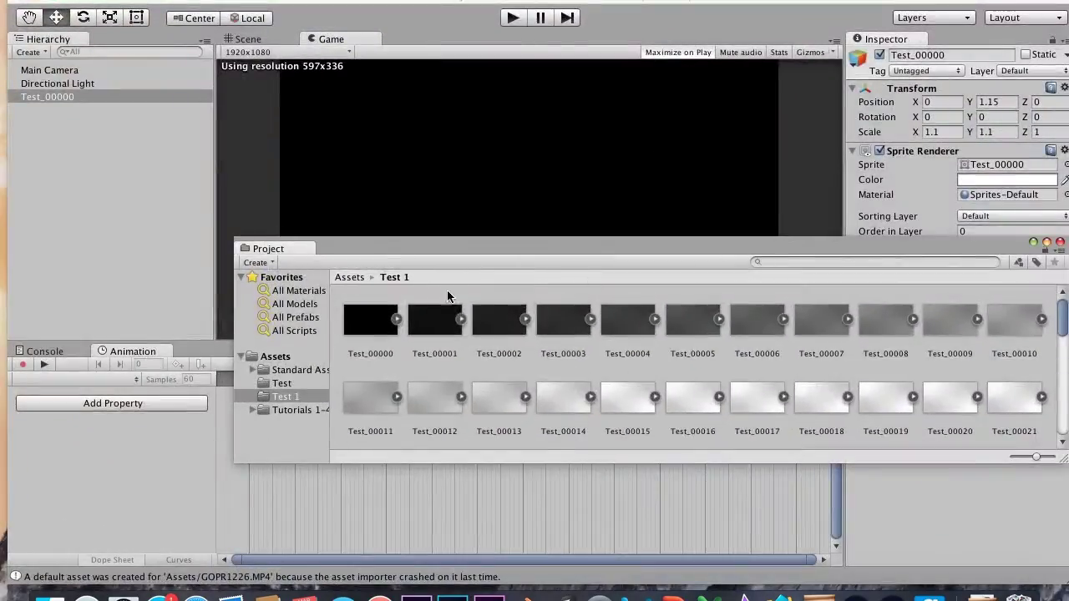
Step: Start recording an animation on the Test_00000 sprite and save the new clip under its default name
{"action": "left_click", "coordinate": [22, 368]}
{"action": "left_click", "coordinate": [22, 368]}
{"action": "key", "text": "Return"}
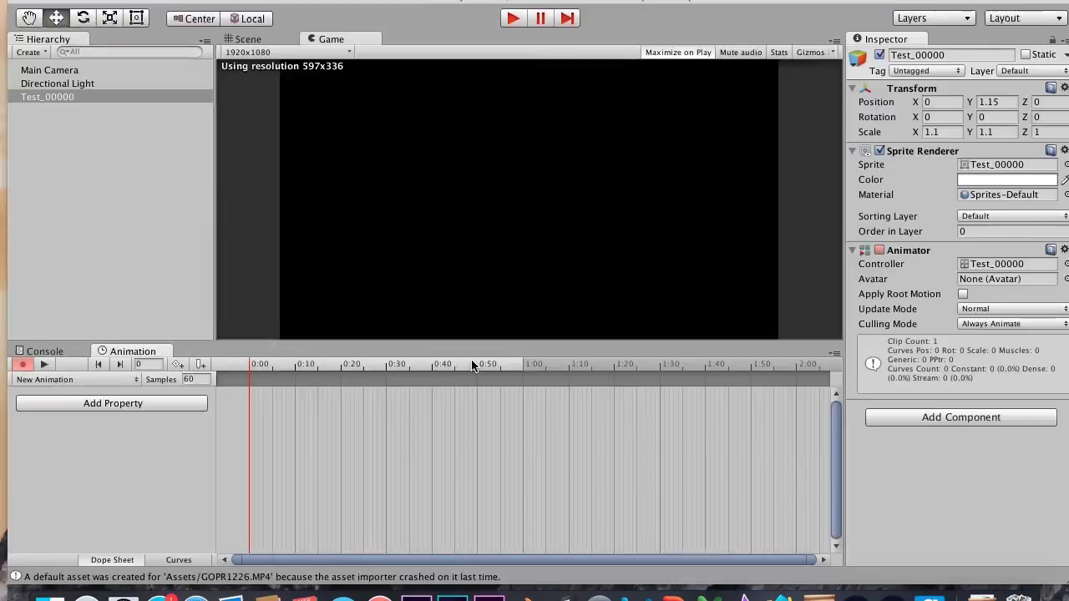
Step: Select frames Test_00000 through Test_00119 without the animator controller, and add them to the clip's timeline as sprite keyframes
{"action": "key", "text": "ctrl+Up"}
{"action": "left_click", "coordinate": [679, 291]}
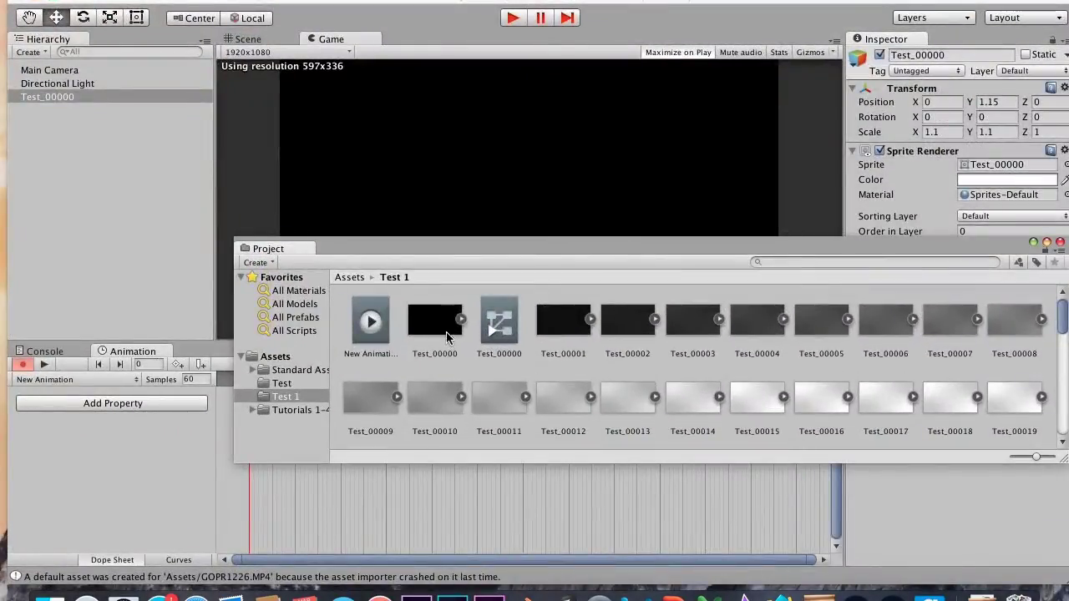
{"action": "left_click", "coordinate": [436, 321]}
{"action": "left_click", "coordinate": [563, 322], "text": "super"}
{"action": "scroll", "coordinate": [535, 367], "scroll_direction": "down", "scroll_amount": 15}
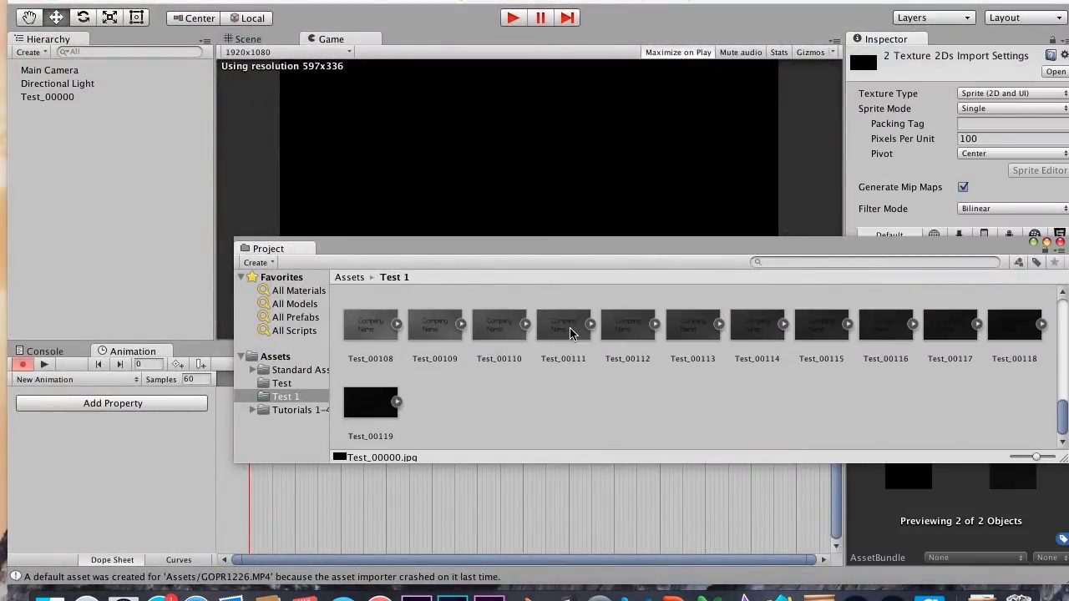
{"action": "left_click", "coordinate": [380, 399], "text": "super"}
{"action": "scroll", "coordinate": [407, 360], "scroll_direction": "up", "scroll_amount": 15}
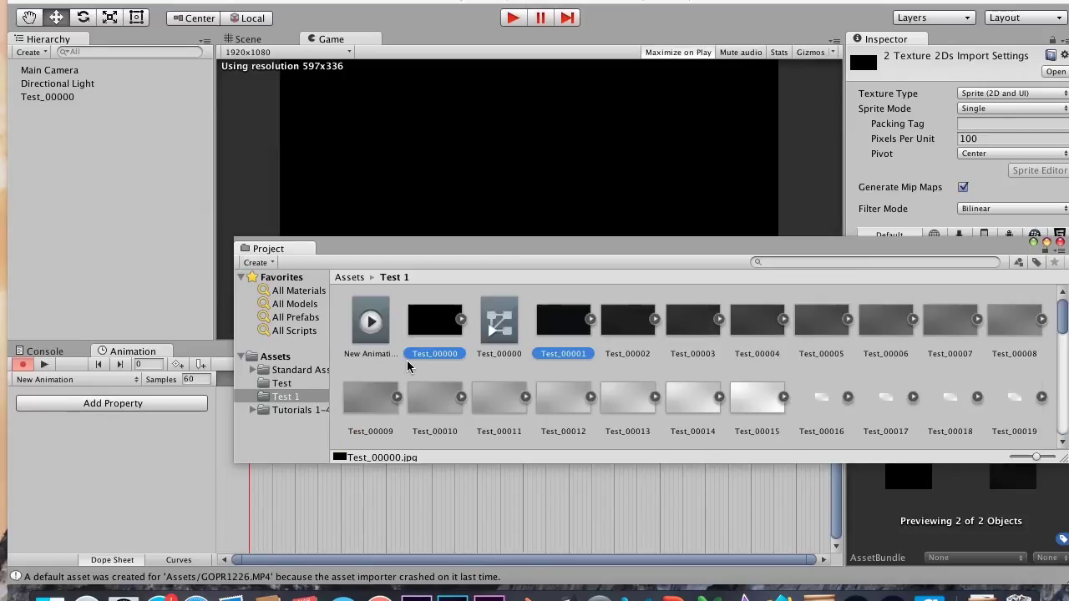
{"action": "scroll", "coordinate": [472, 383], "scroll_direction": "down", "scroll_amount": 15}
{"action": "left_click", "coordinate": [381, 401], "text": "shift"}
{"action": "scroll", "coordinate": [380, 404], "scroll_direction": "up", "scroll_amount": 15}
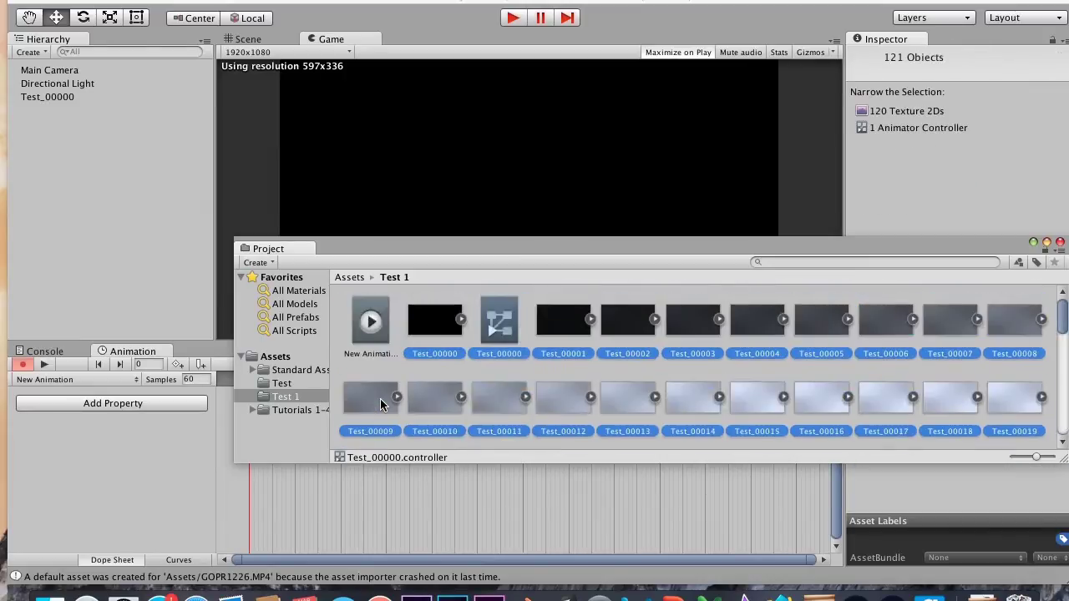
{"action": "left_click", "coordinate": [511, 321], "text": "super"}
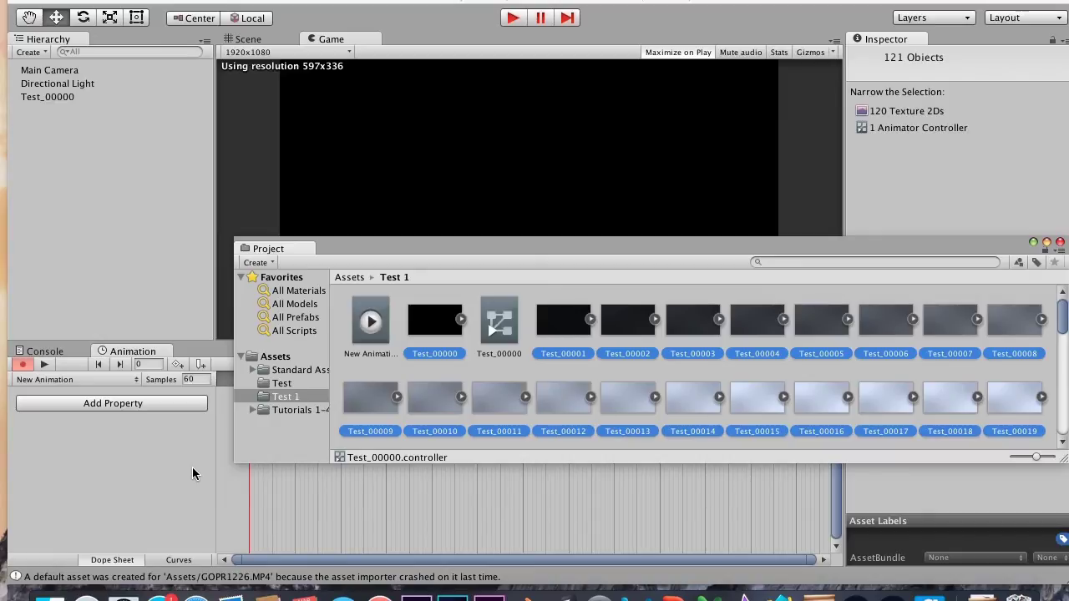
{"action": "left_click_drag", "start_coordinate": [192, 473], "coordinate": [471, 244]}
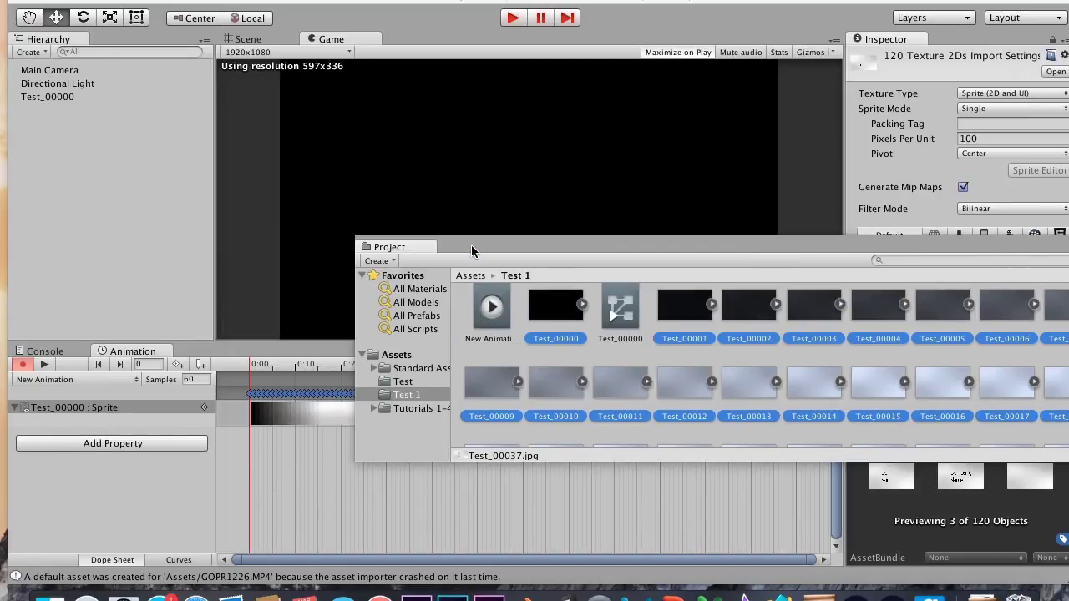
Step: Move the floating Project panel aside and close it to uncover the animation timeline
{"action": "left_click_drag", "start_coordinate": [472, 250], "coordinate": [203, 316]}
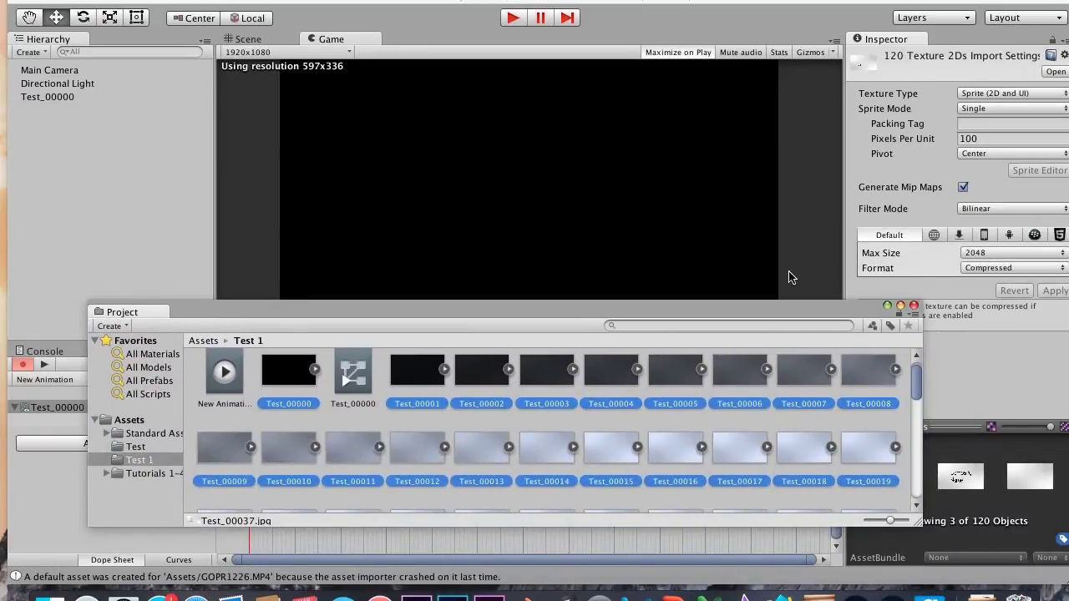
{"action": "left_click", "coordinate": [913, 308]}
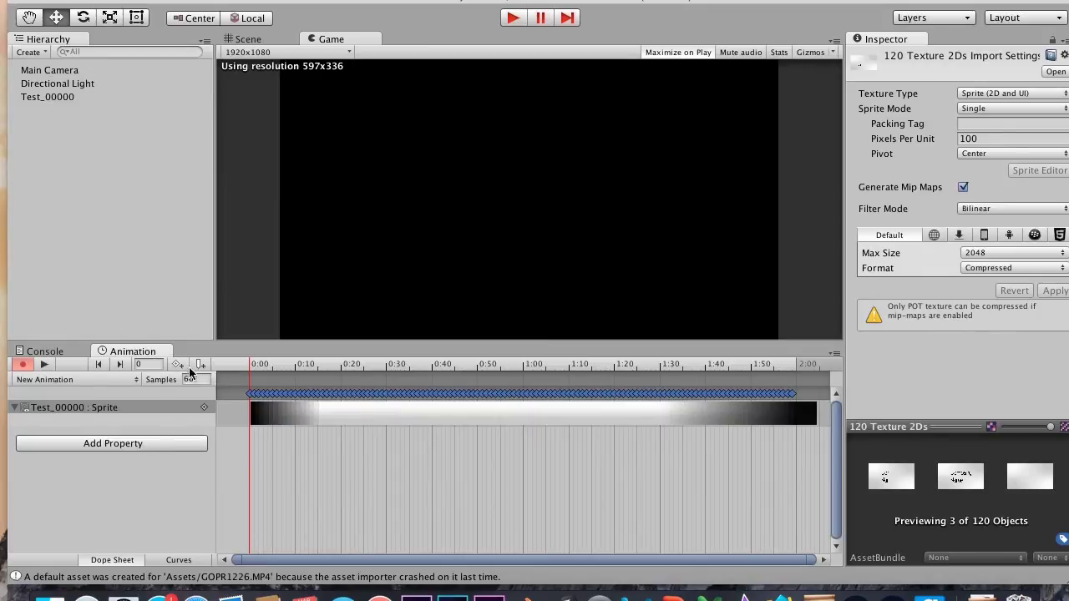
Step: Switch to After Effects and check the frame rate in the Test composition's settings
{"action": "left_click", "coordinate": [416, 597]}
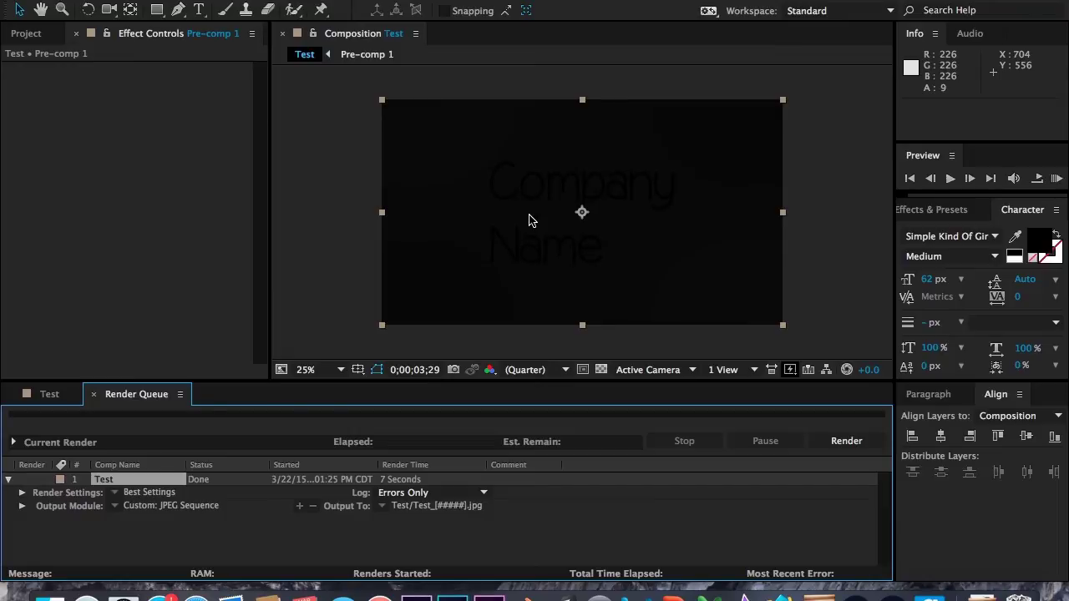
{"action": "left_click", "coordinate": [52, 394]}
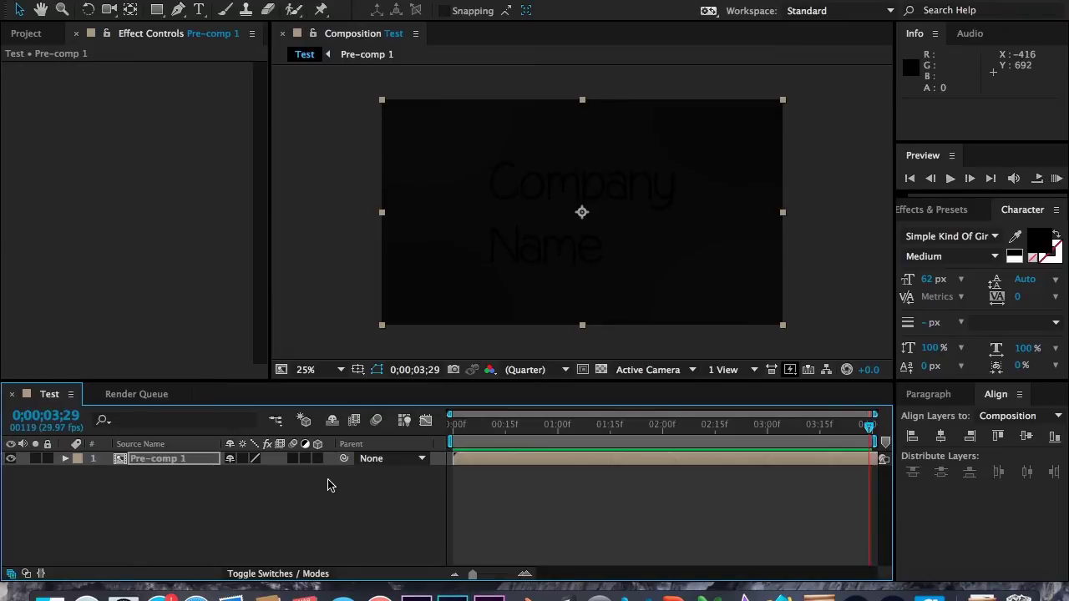
{"action": "key", "text": "super+k"}
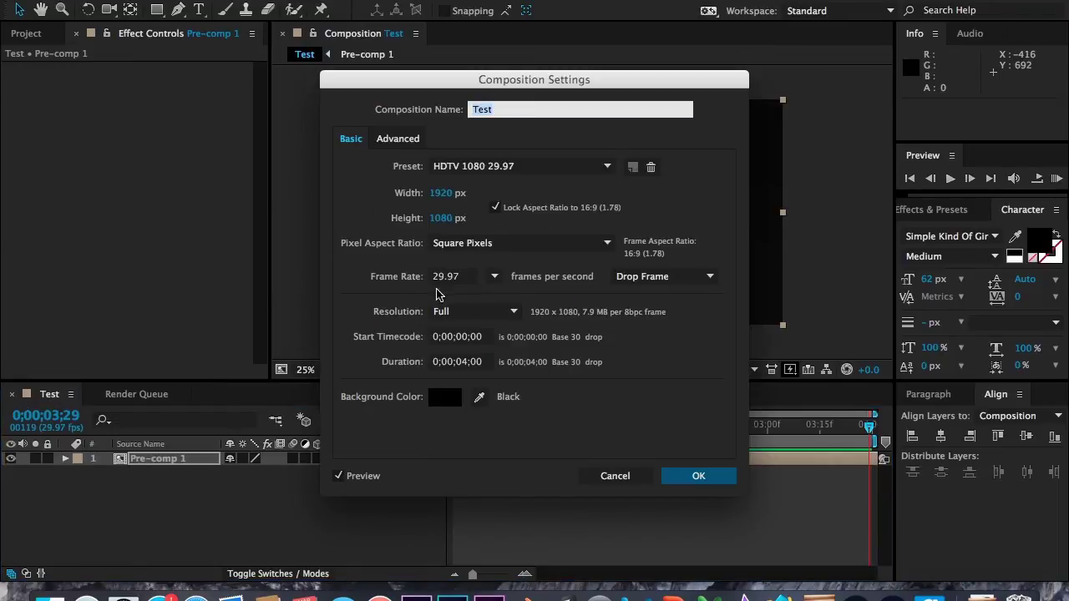
{"action": "left_click", "coordinate": [725, 476]}
Step: Return to Unity, set the animation clip's sample rate to 30, and check where the keyframes end on the timeline
{"action": "key", "text": "ctrl+Up"}
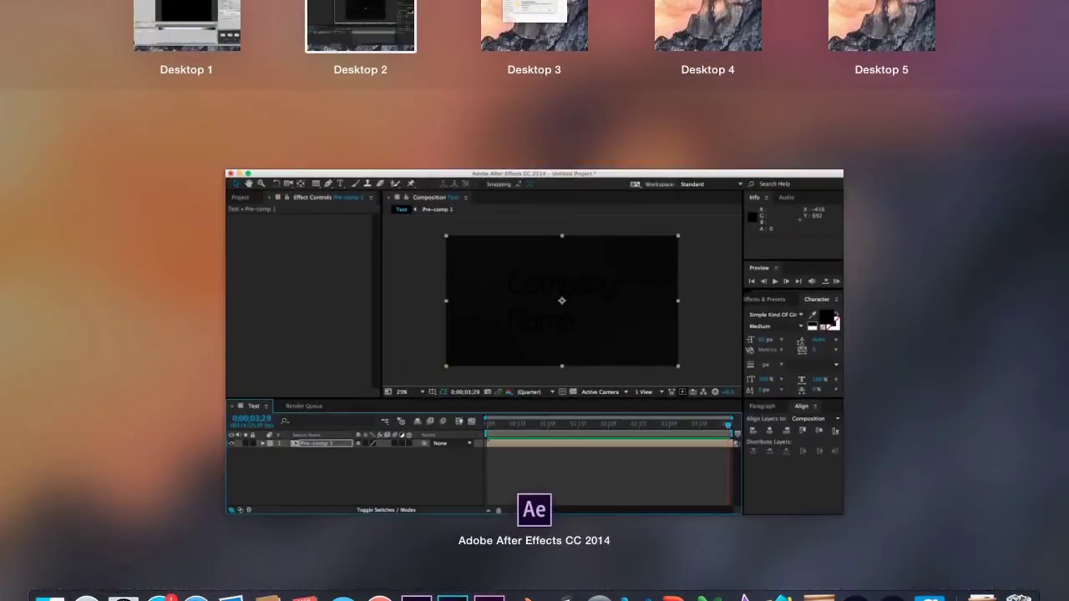
{"action": "left_click", "coordinate": [191, 32]}
{"action": "left_click", "coordinate": [188, 379]}
{"action": "type", "text": "30"}
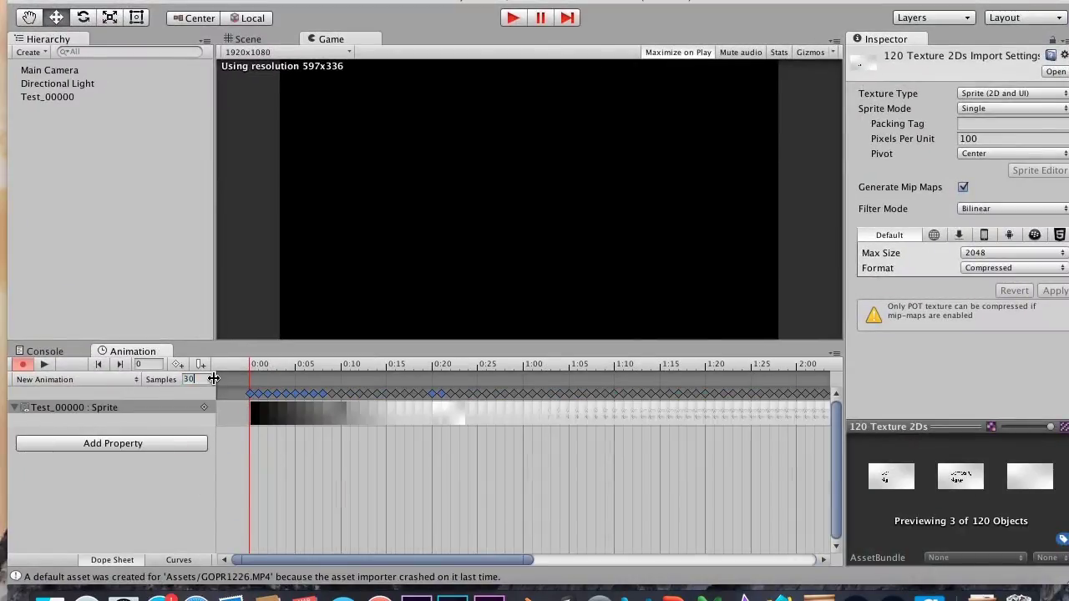
{"action": "left_click_drag", "start_coordinate": [440, 558], "coordinate": [790, 541]}
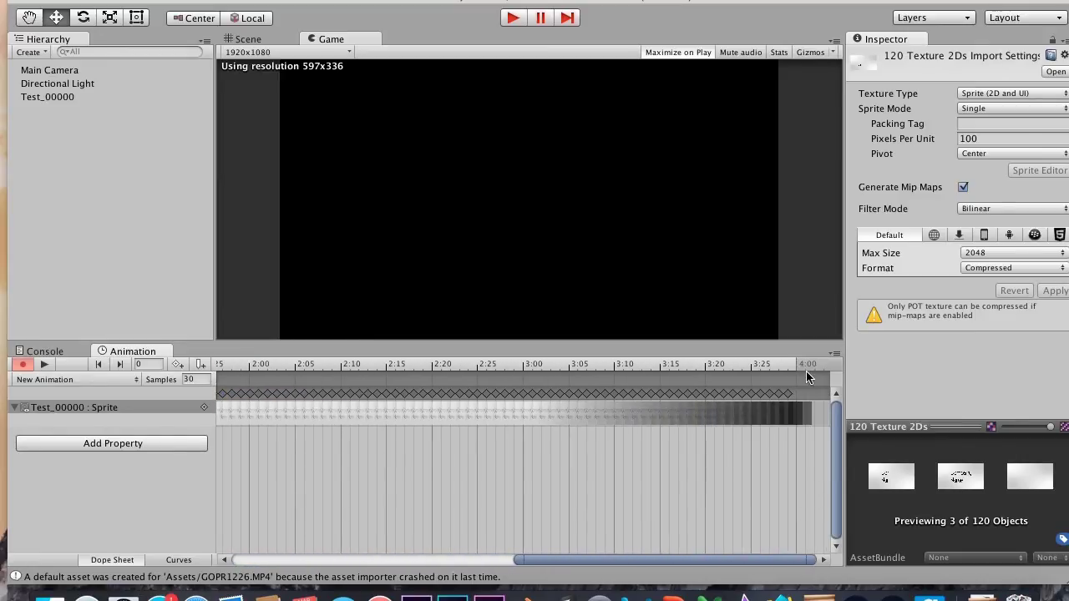
{"action": "left_click_drag", "start_coordinate": [763, 559], "coordinate": [484, 558]}
Step: Select the Test_00000 sprite, run the scene to preview its full-screen animation, and stop playback
{"action": "left_click", "coordinate": [84, 87]}
{"action": "left_click", "coordinate": [81, 97]}
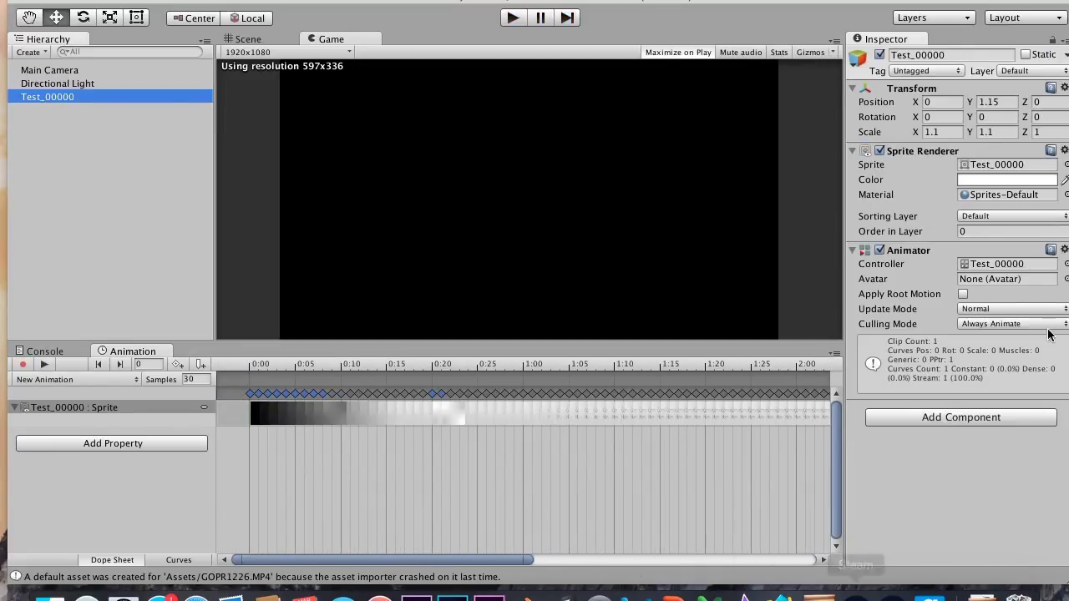
{"action": "left_click", "coordinate": [521, 18]}
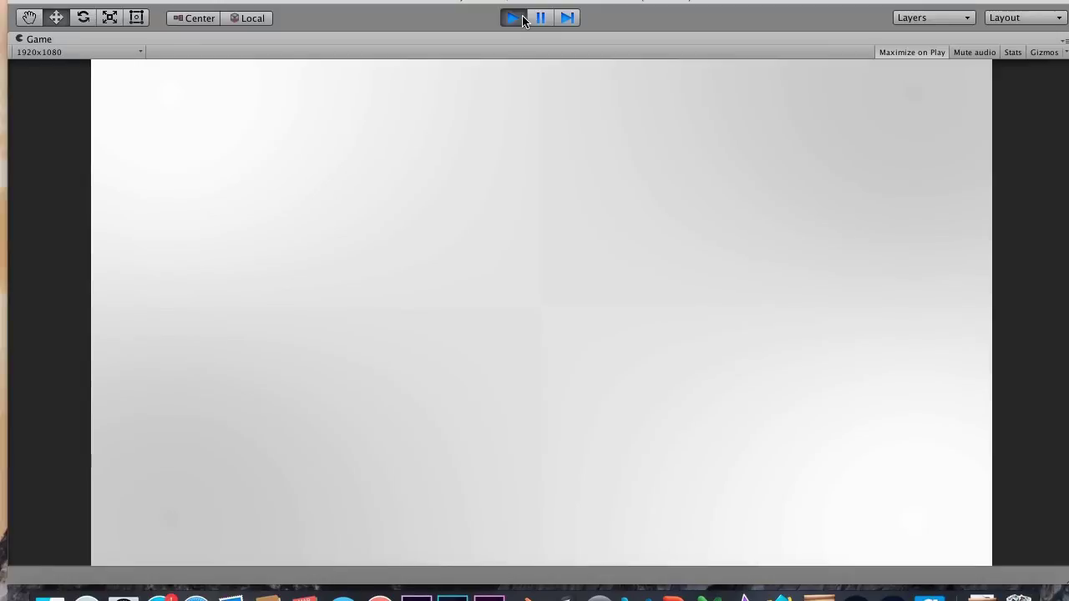
{"action": "left_click", "coordinate": [522, 20]}
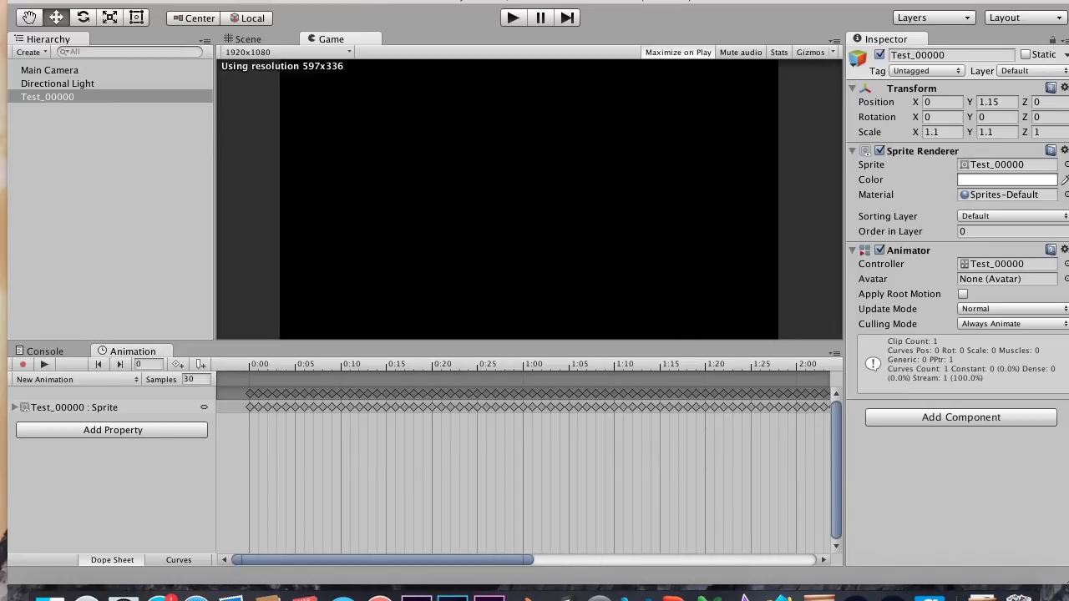
Step: Reopen the Project panel and dock it alongside the Console and Animation panels
{"action": "left_click", "coordinate": [393, 0]}
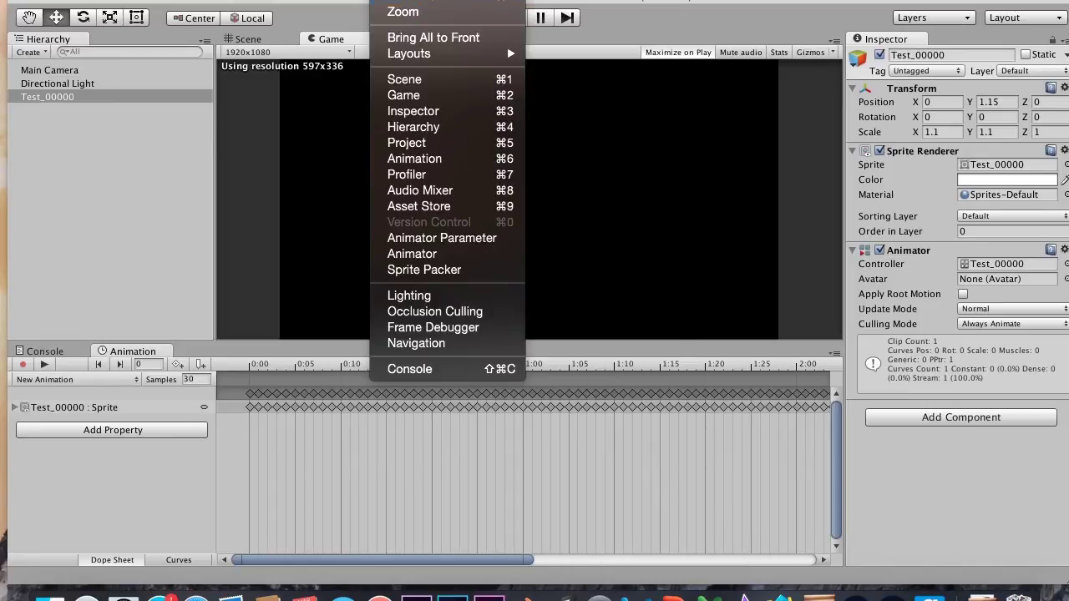
{"action": "left_click", "coordinate": [422, 144]}
{"action": "left_click_drag", "start_coordinate": [154, 314], "coordinate": [68, 344]}
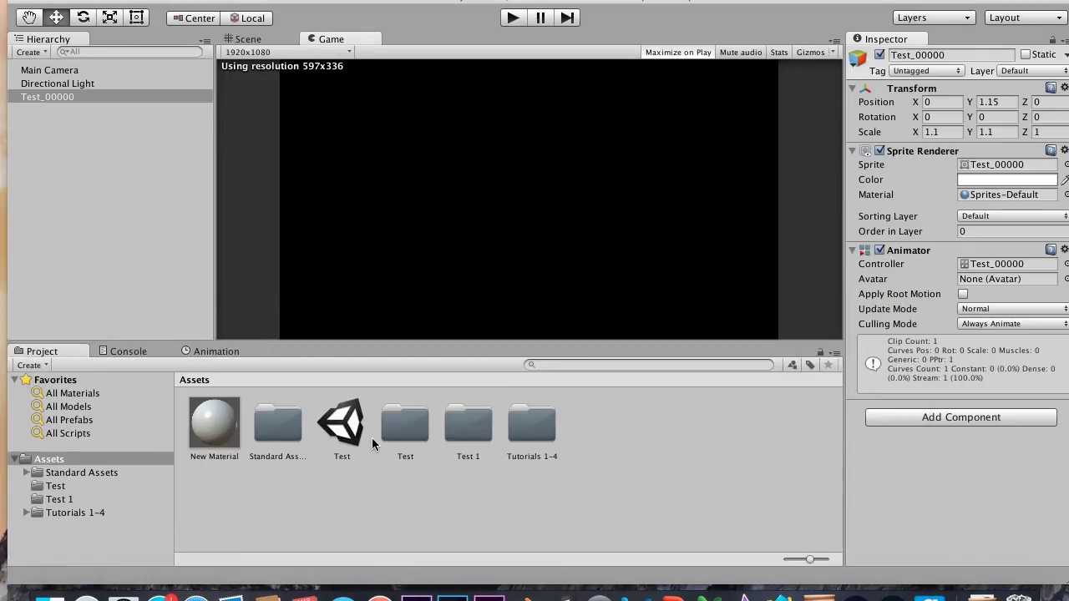
Step: Select the New Animation clip in the Test 1 folder and turn off its Loop Time option
{"action": "double_click", "coordinate": [458, 424]}
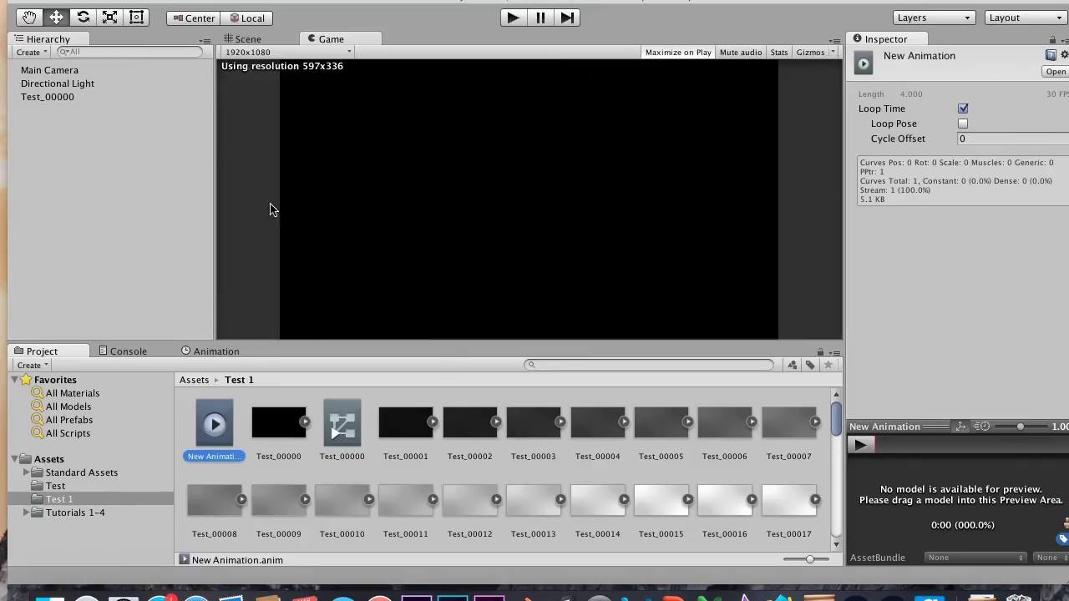
{"action": "left_click", "coordinate": [964, 110]}
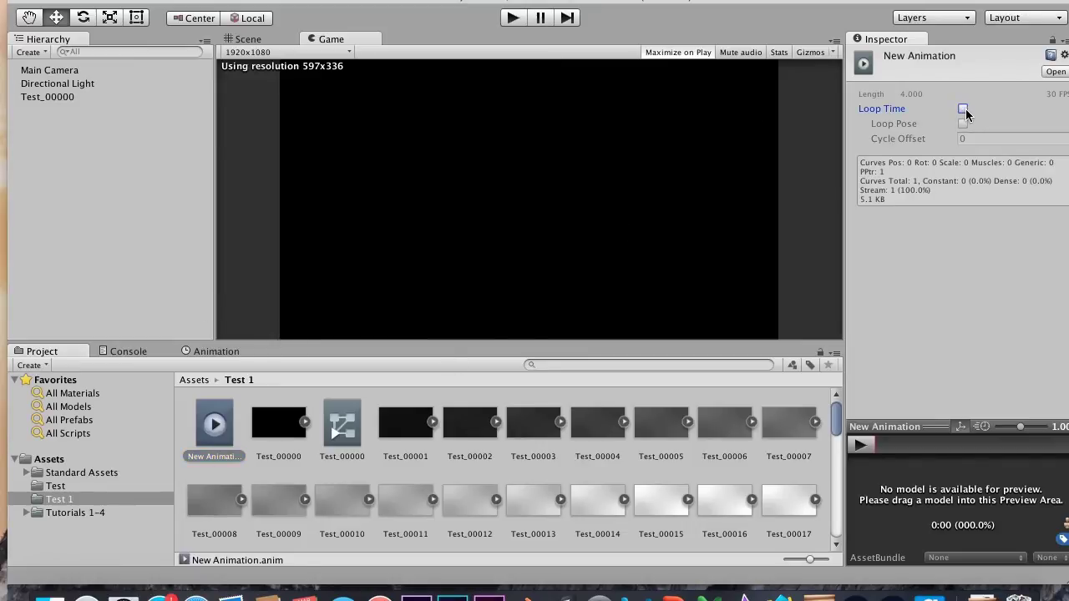